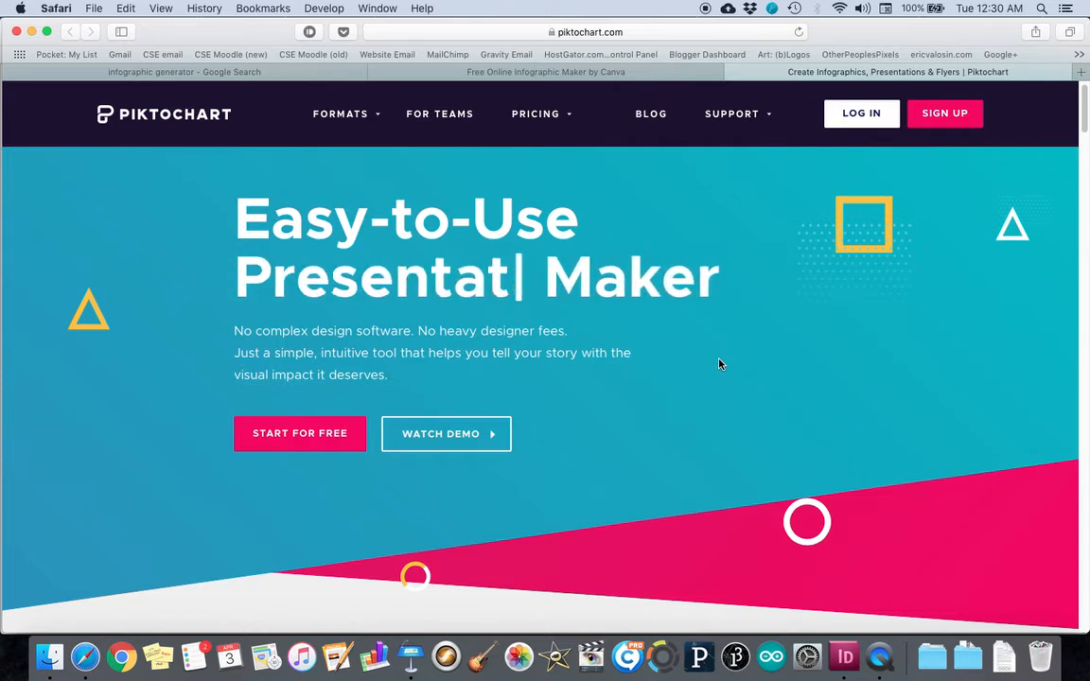
# - Switch to Adobe InDesign and start a new document
pyautogui.hotkey('ctrl', 'Right')
pyautogui.hotkey('ctrl', 'Right')
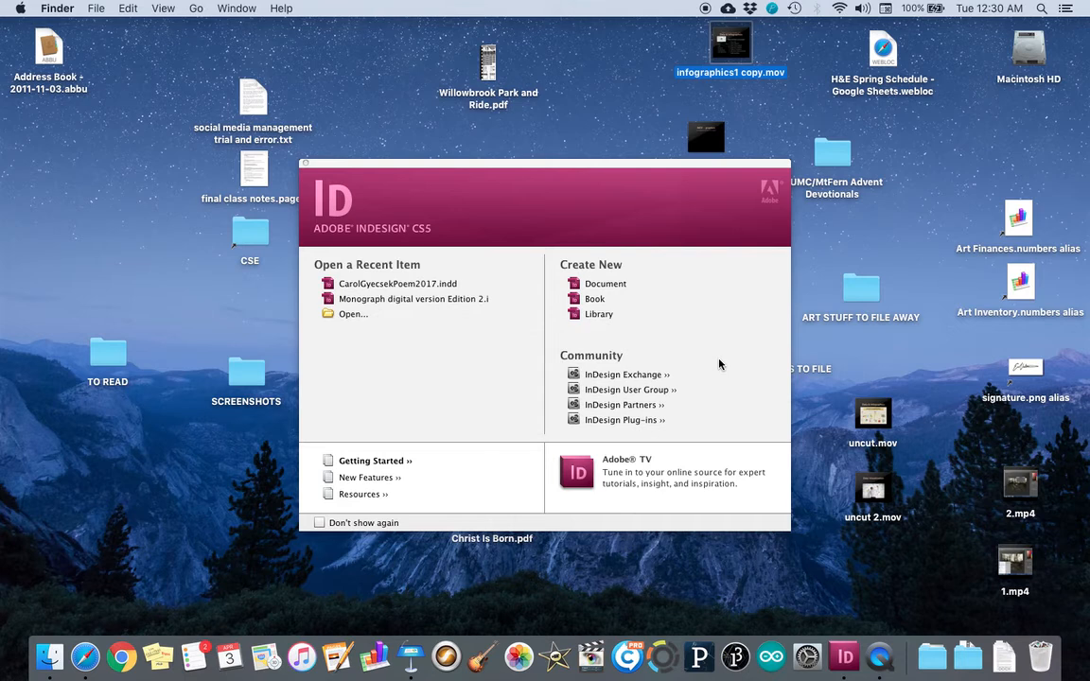
pyautogui.click(712, 325)
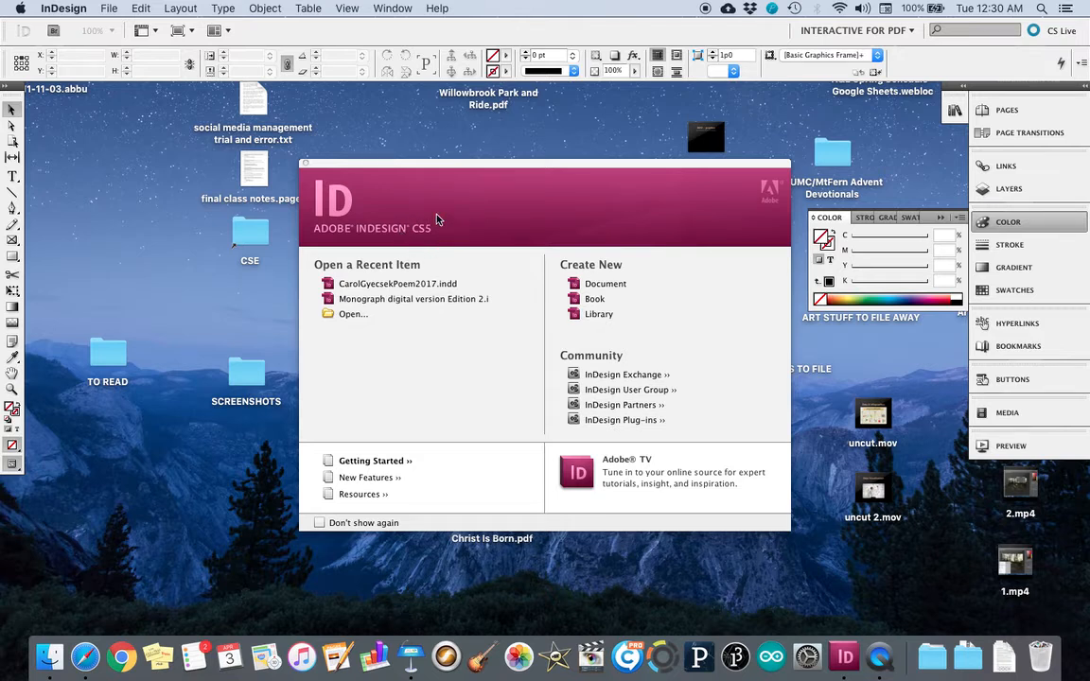
pyautogui.click(607, 288)
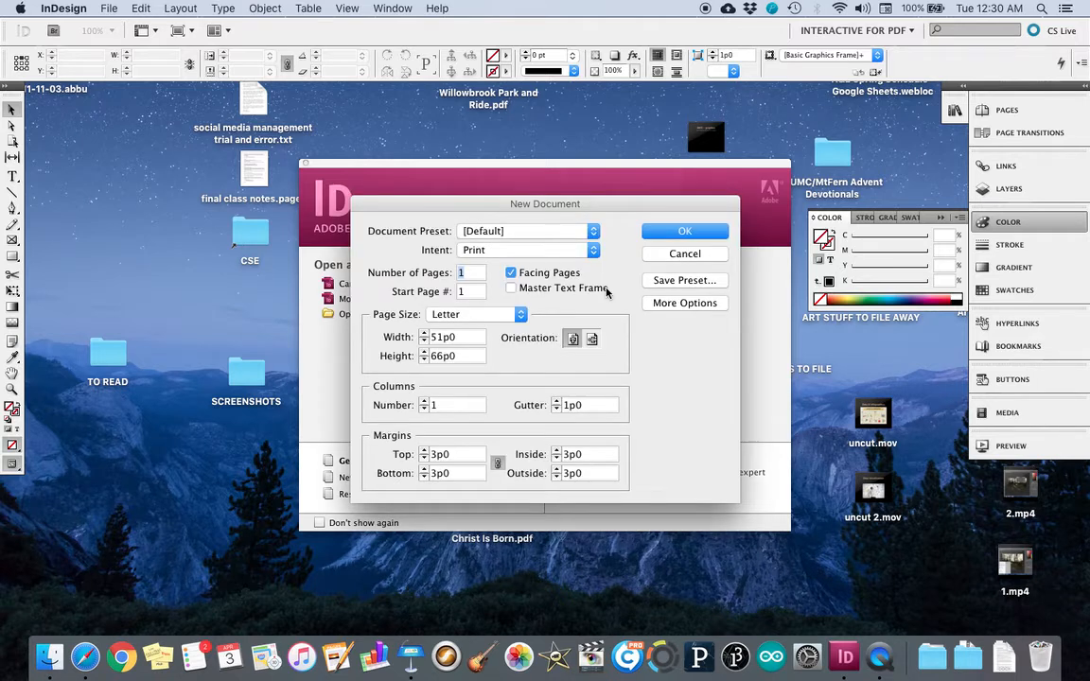
# - Keep the Letter page size, set the page height to 200p0 and create the document
pyautogui.click(521, 318)
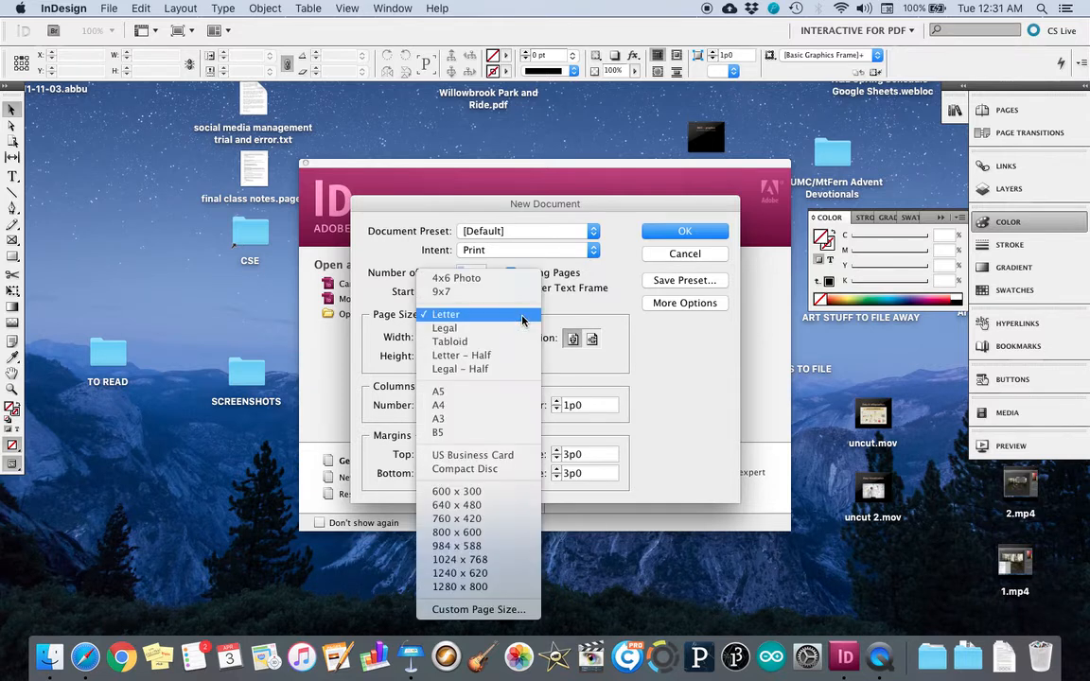
pyautogui.click(521, 318)
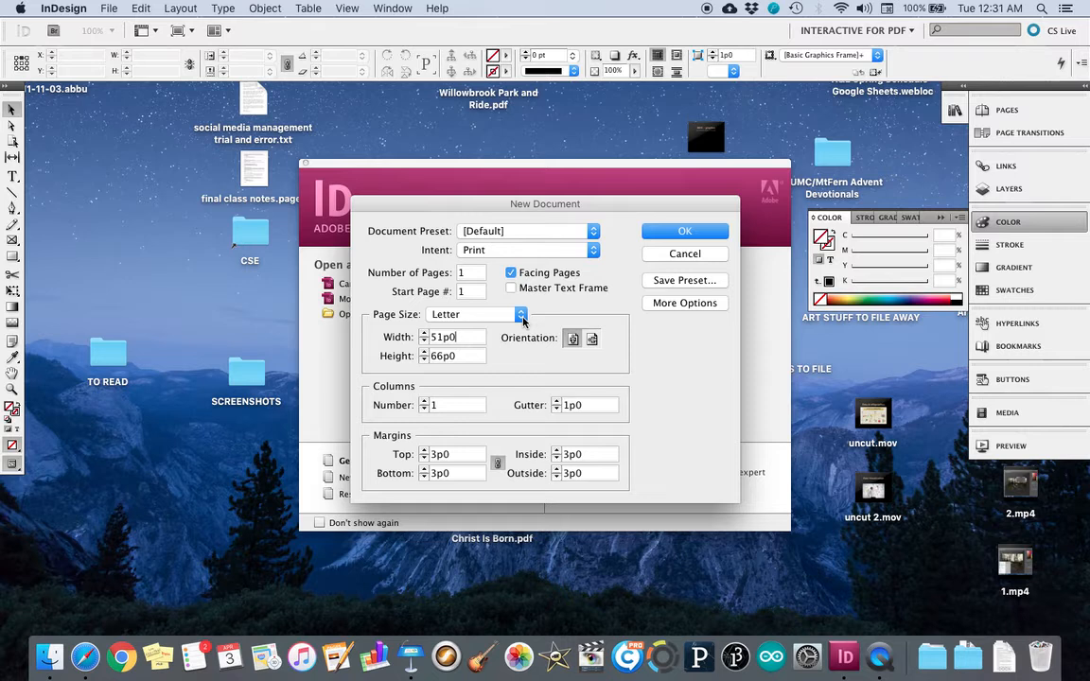
pyautogui.click(440, 356)
pyautogui.press('BackSpace')
pyautogui.press('BackSpace')
pyautogui.write('200')
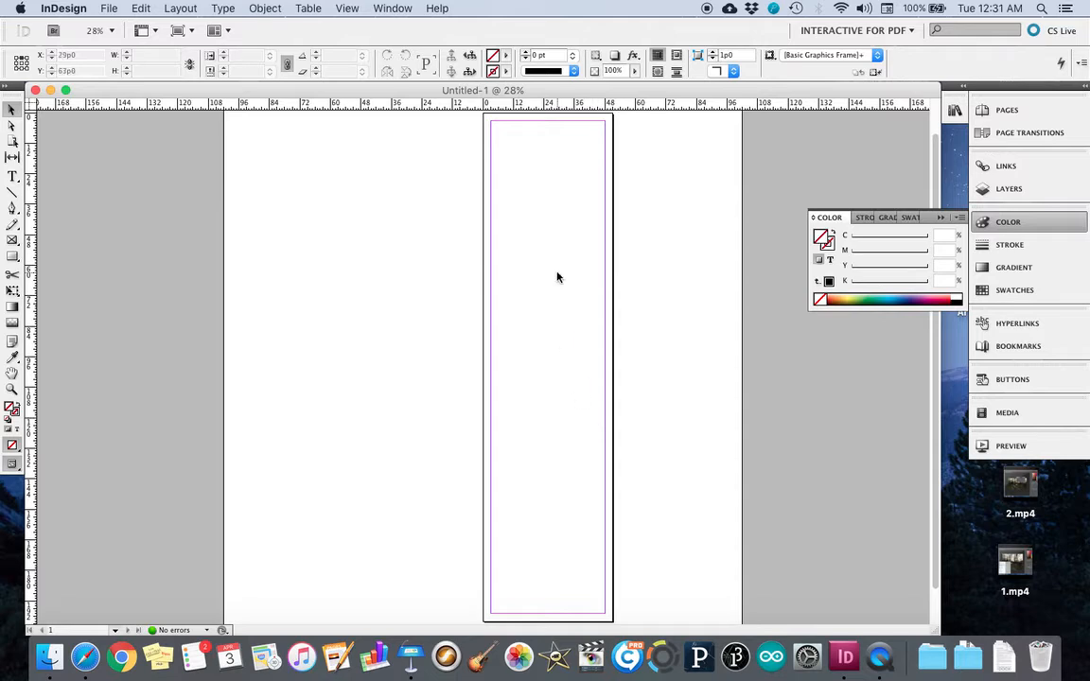
pyautogui.scroll(2, 557, 277)
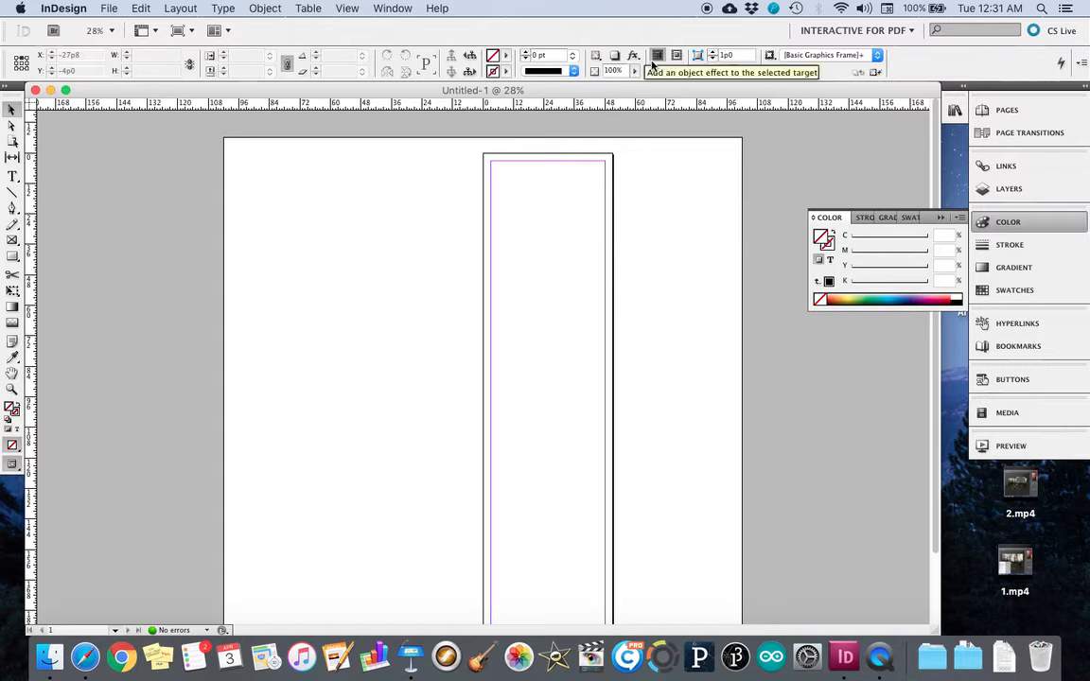
pyautogui.click(109, 9)
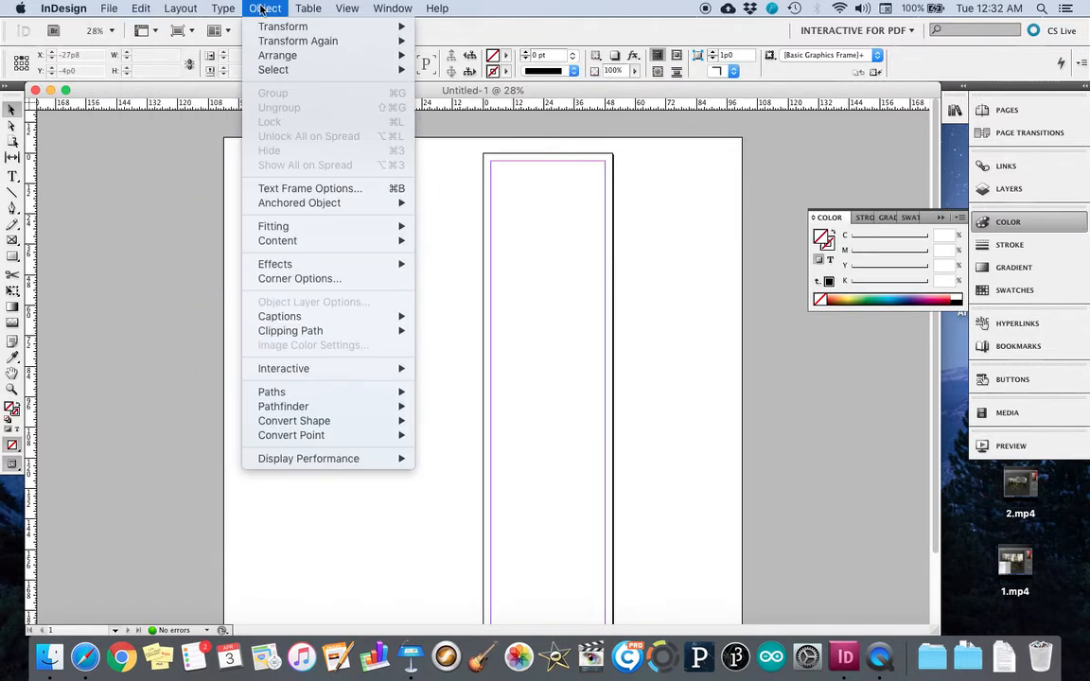
pyautogui.moveTo(212, 12)
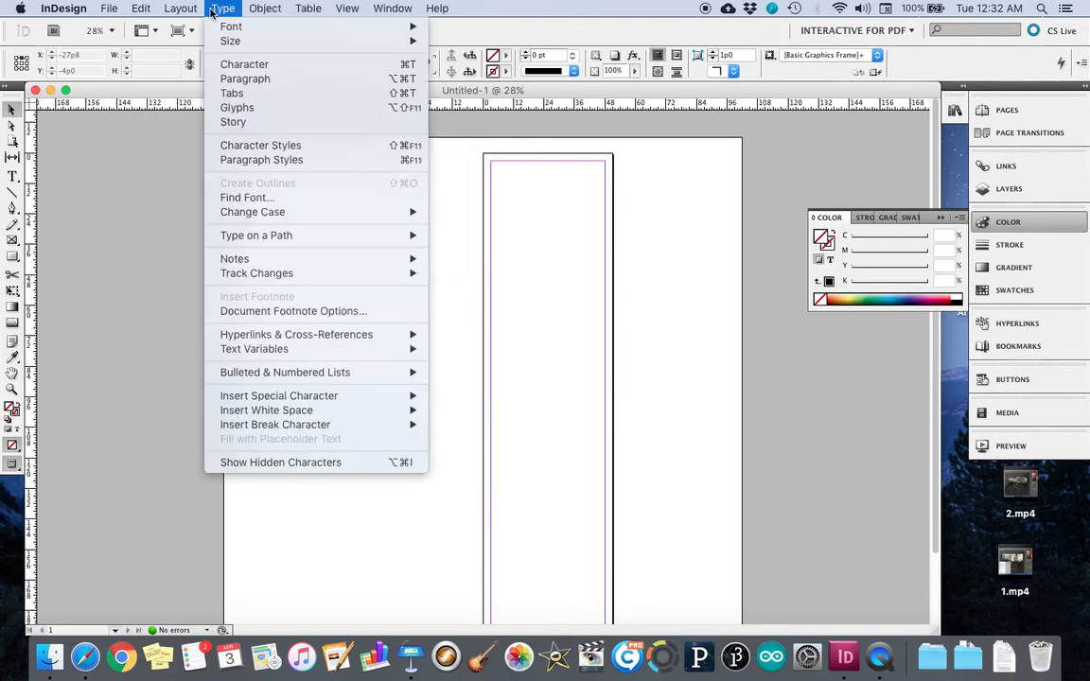
pyautogui.click(550, 9)
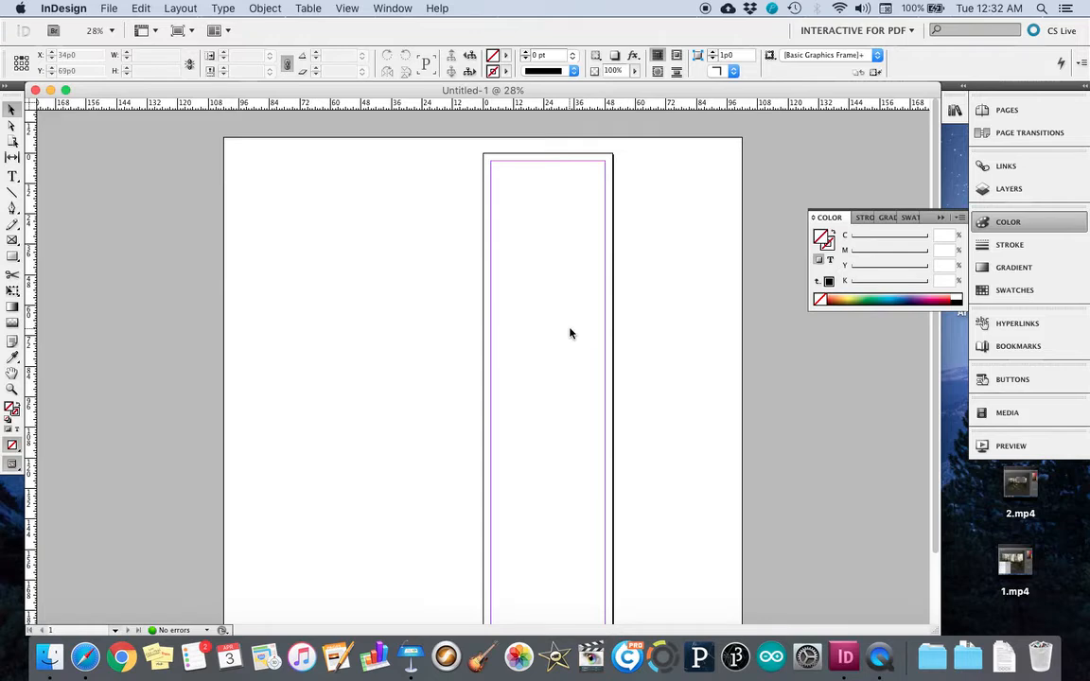
# - Examine the upper part of the blank page at 75% zoom and the available layout commands
pyautogui.press('super+equal')
pyautogui.press('super+equal')
pyautogui.press('super+equal')
pyautogui.press('super+equal')
pyautogui.press('super+minus')
pyautogui.press('super+minus')
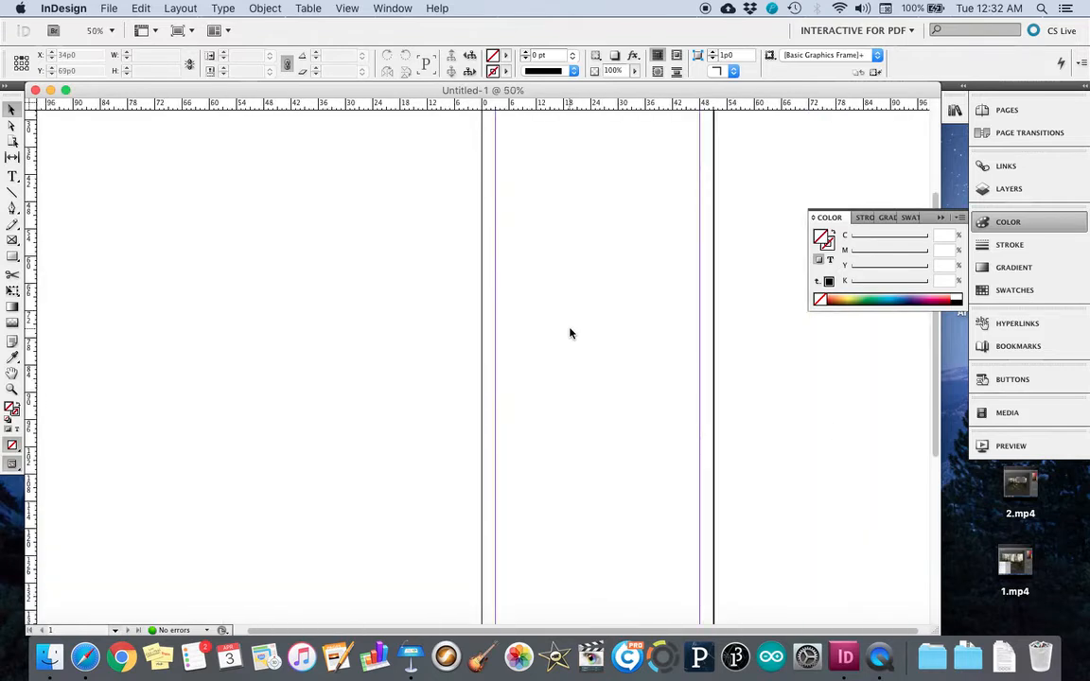
pyautogui.press('super+equal')
pyautogui.press('super+equal')
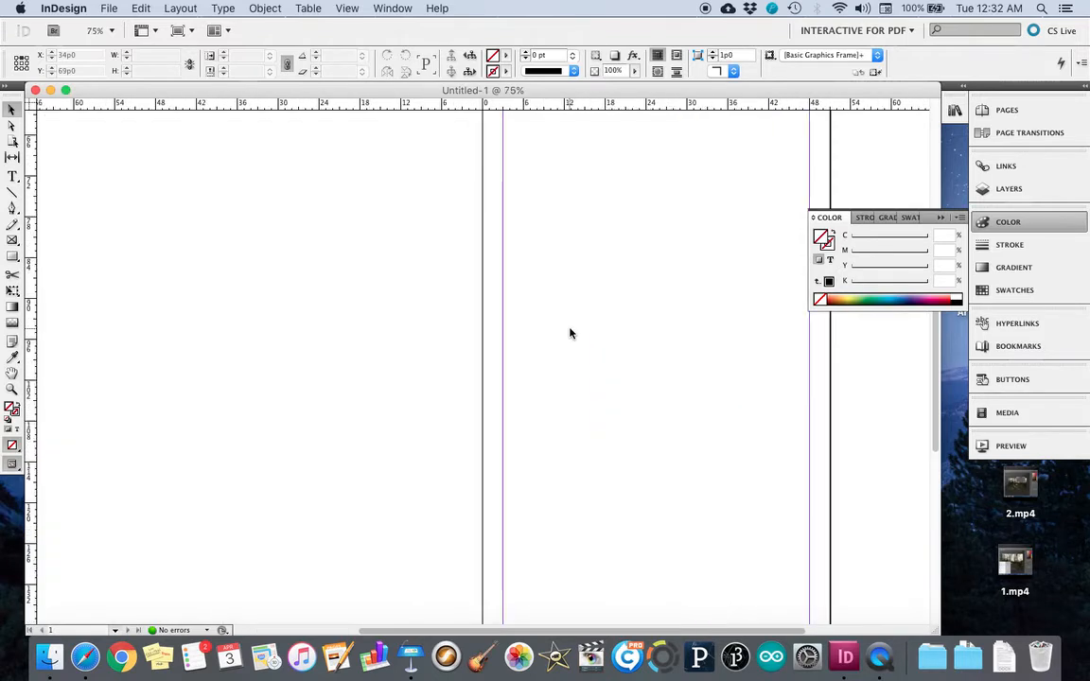
pyautogui.hscroll(3, 569, 333)
pyautogui.scroll(3, 569, 333)
pyautogui.scroll(-3, 569, 333)
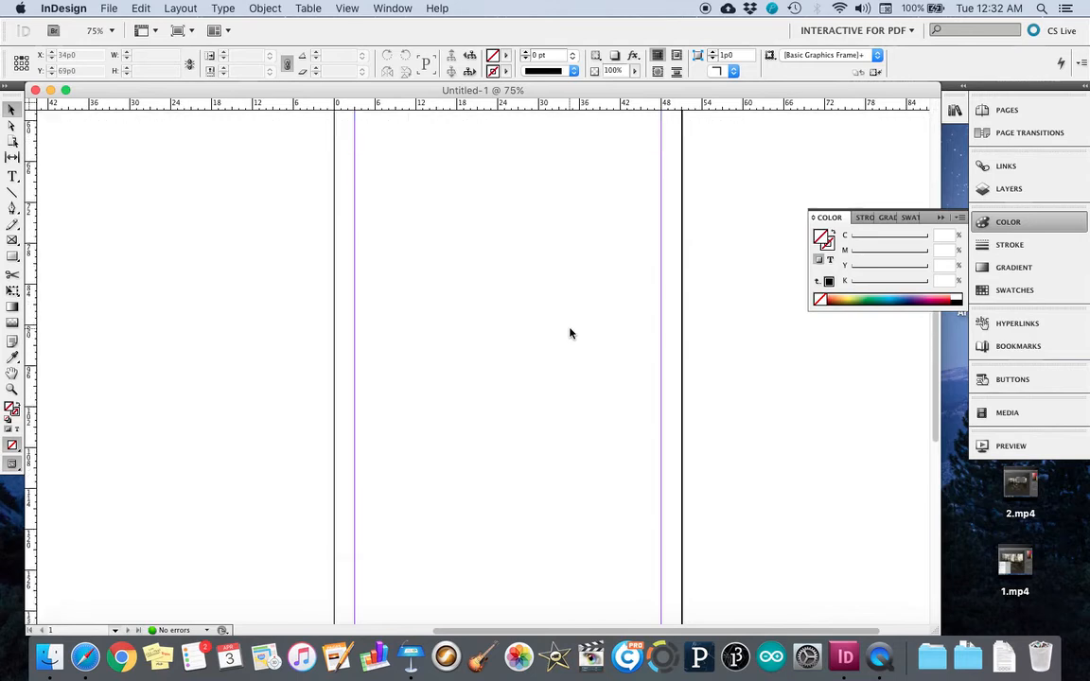
pyautogui.scroll(3, 569, 333)
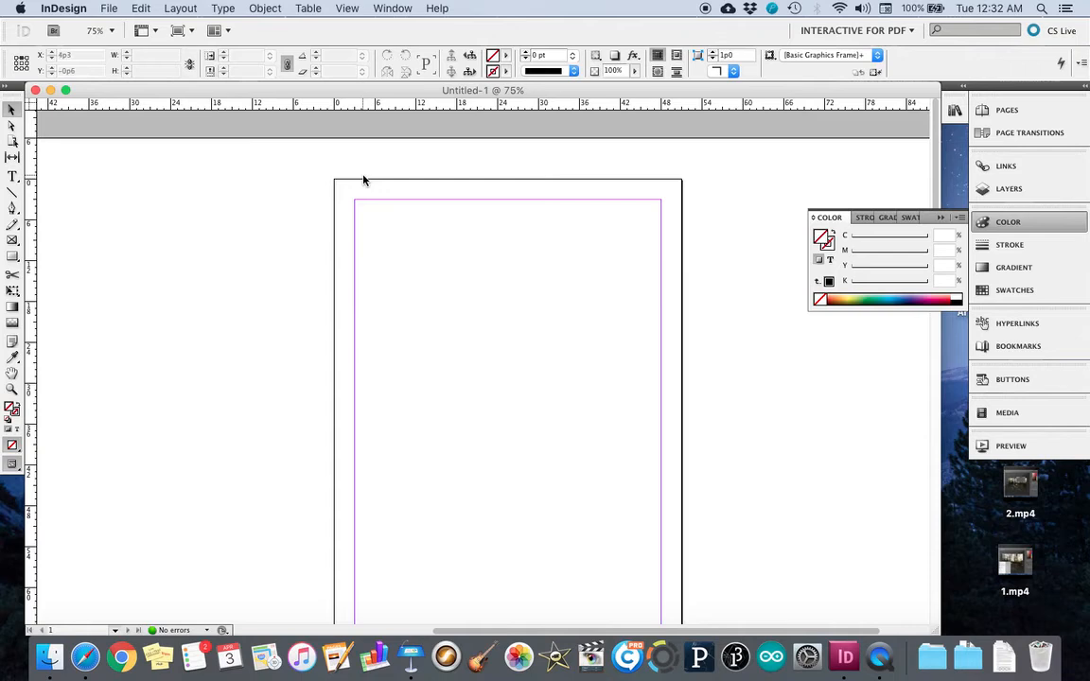
pyautogui.click(177, 9)
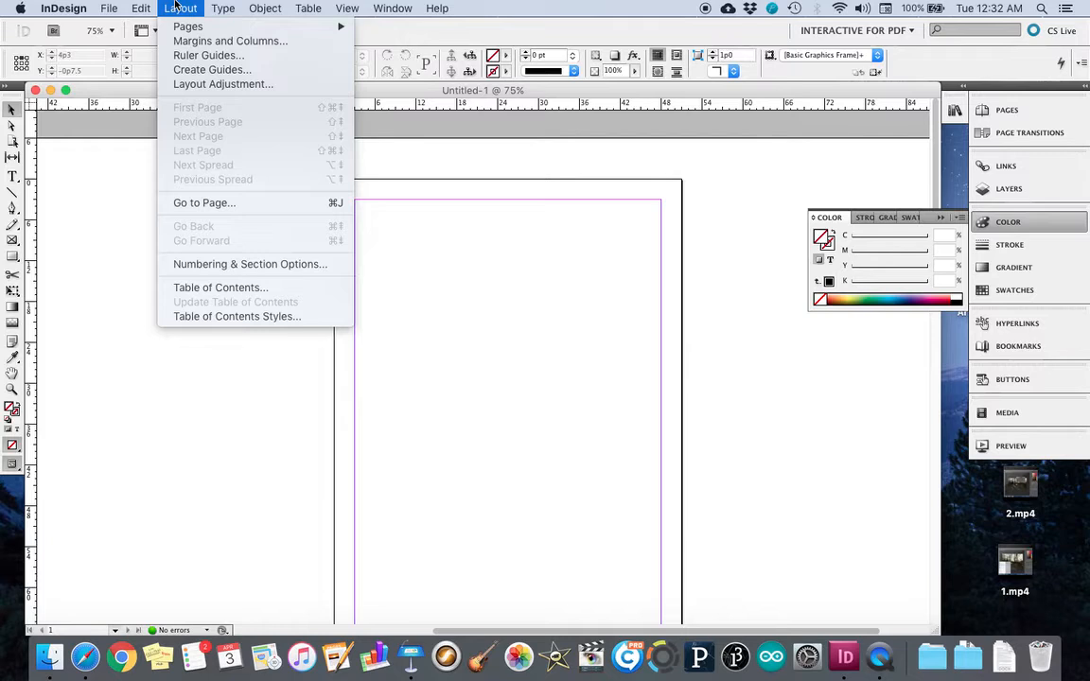
pyautogui.click(178, 8)
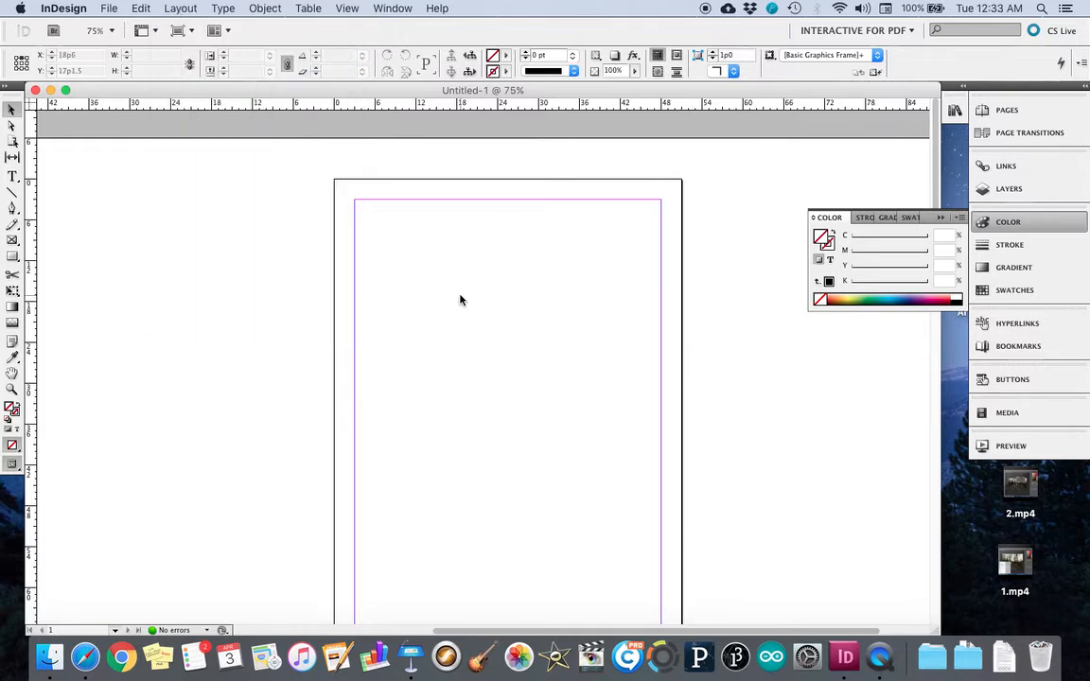
# - Add a text frame near the upper margin of the page and enter INFOGRAPHIC in it
pyautogui.click(11, 177)
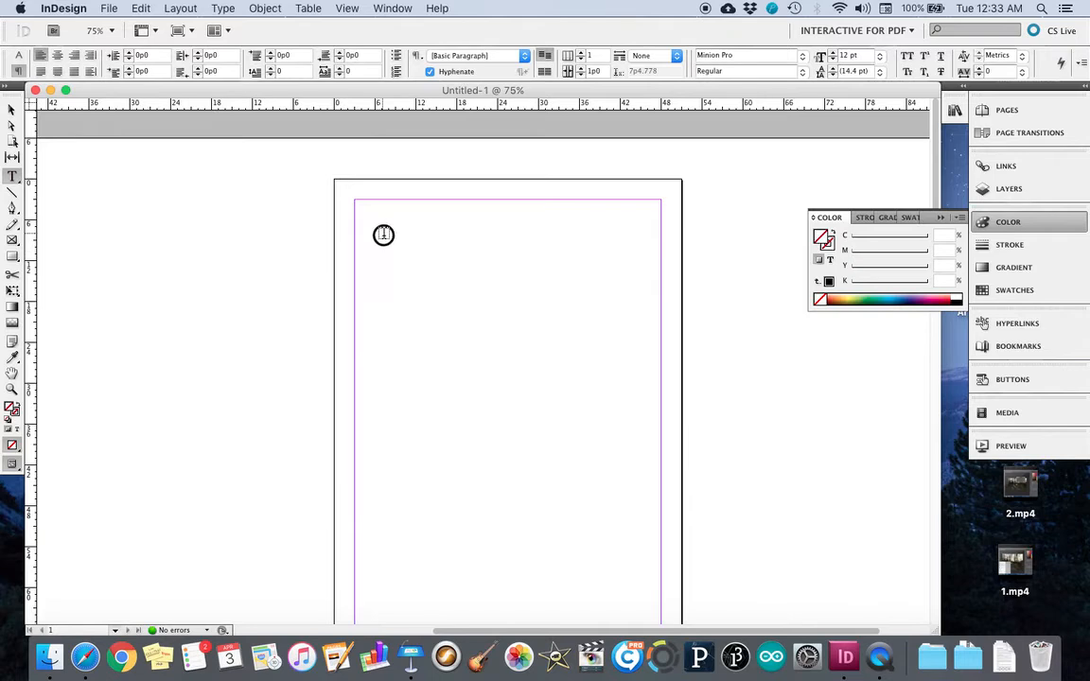
pyautogui.moveTo(384, 235)
pyautogui.mouseDown()
pyautogui.moveTo(480, 302)
pyautogui.moveTo(557, 321)
pyautogui.mouseUp()
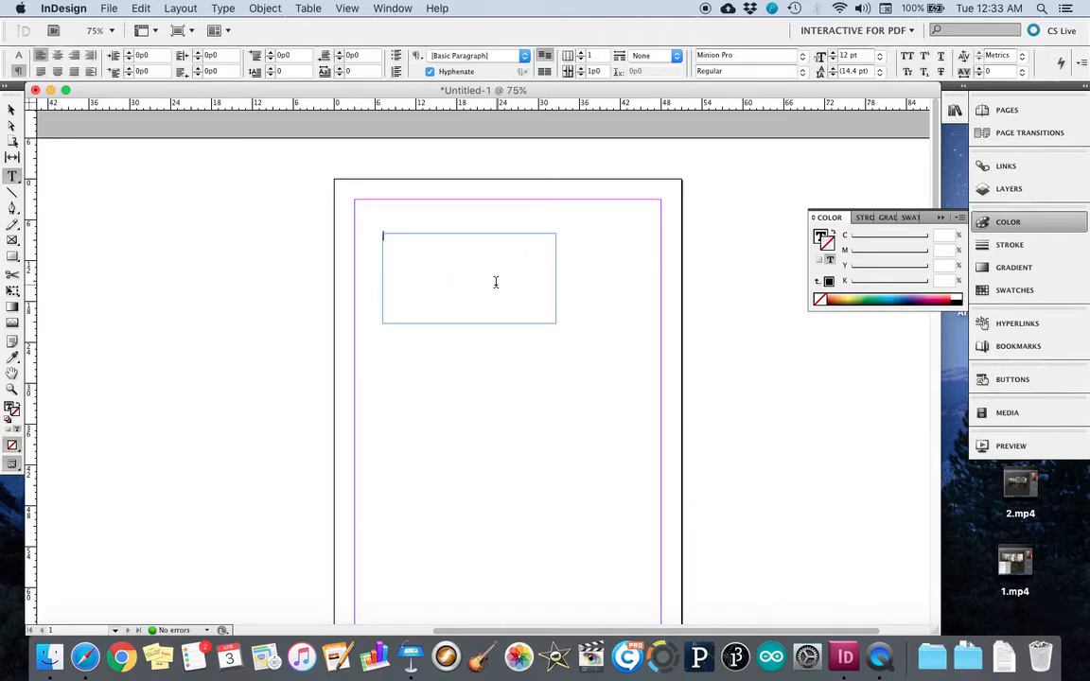
pyautogui.write('INFOGRA')
pyautogui.write('HIC')
# - Select all of the INFOGRAPHIC text and show its character formatting controls
pyautogui.press('super+a')
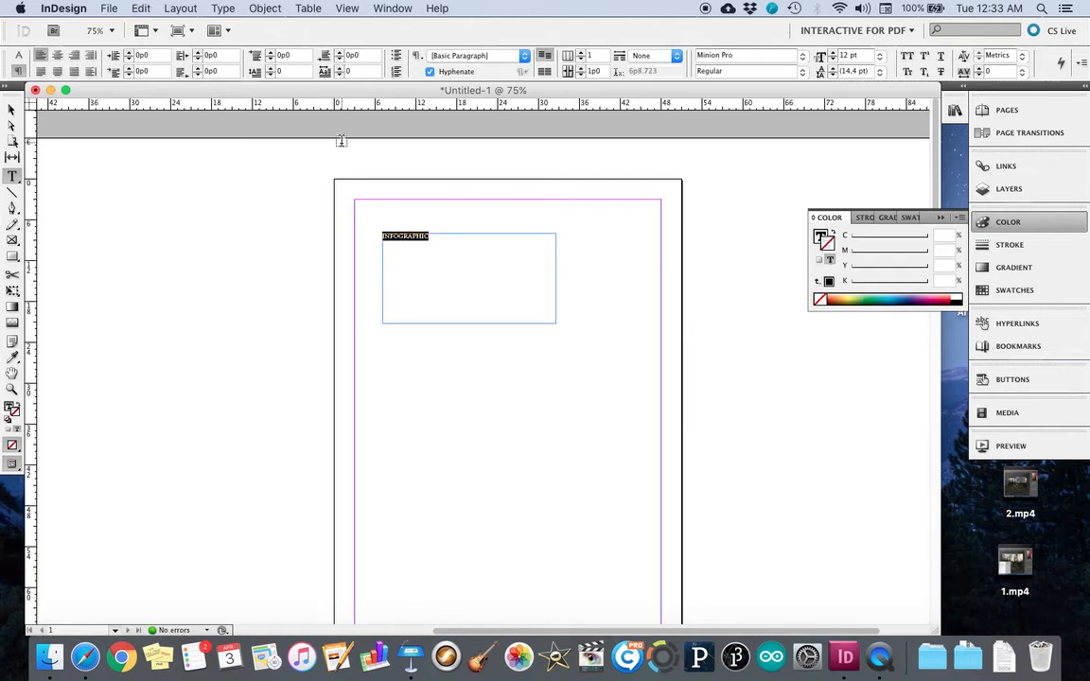
pyautogui.click(19, 57)
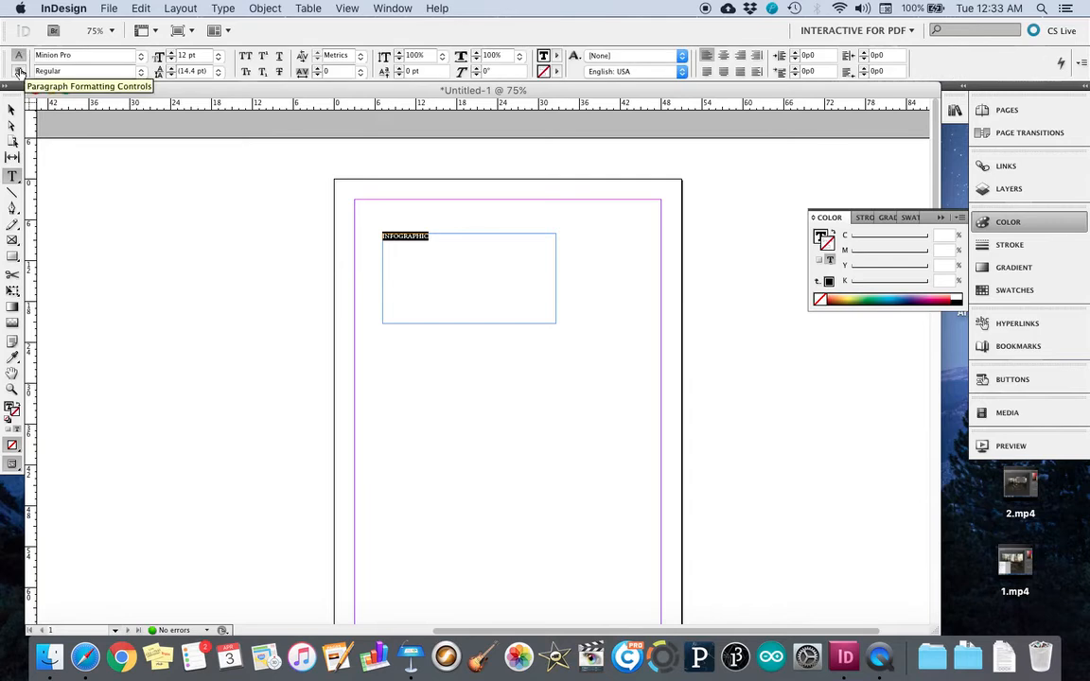
pyautogui.click(19, 72)
pyautogui.click(19, 56)
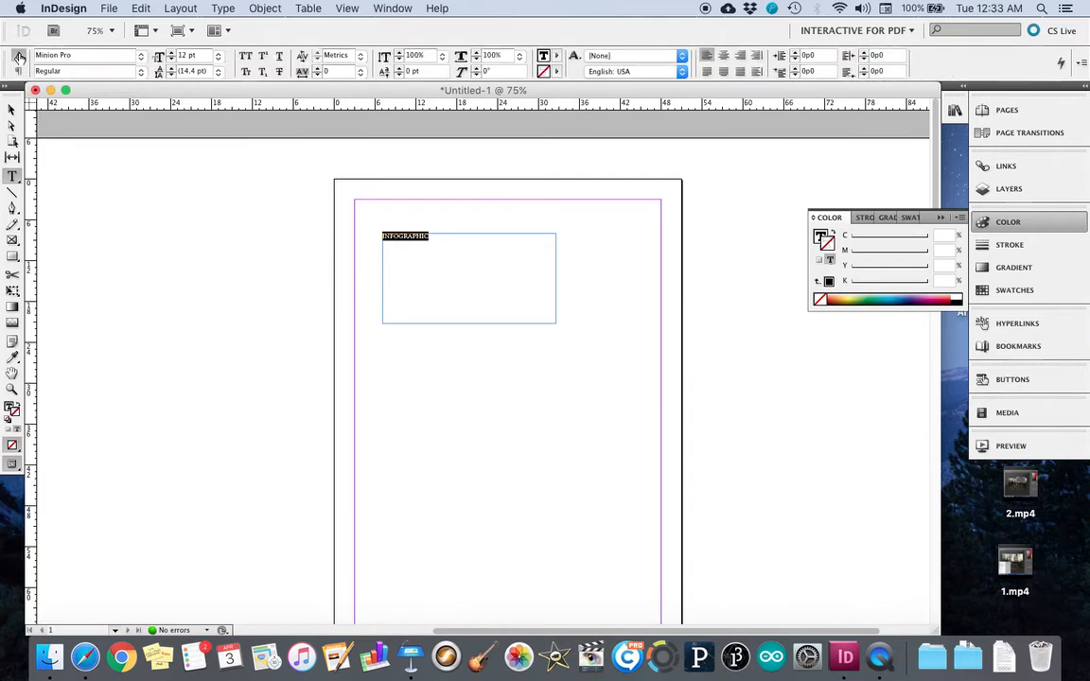
pyautogui.click(142, 58)
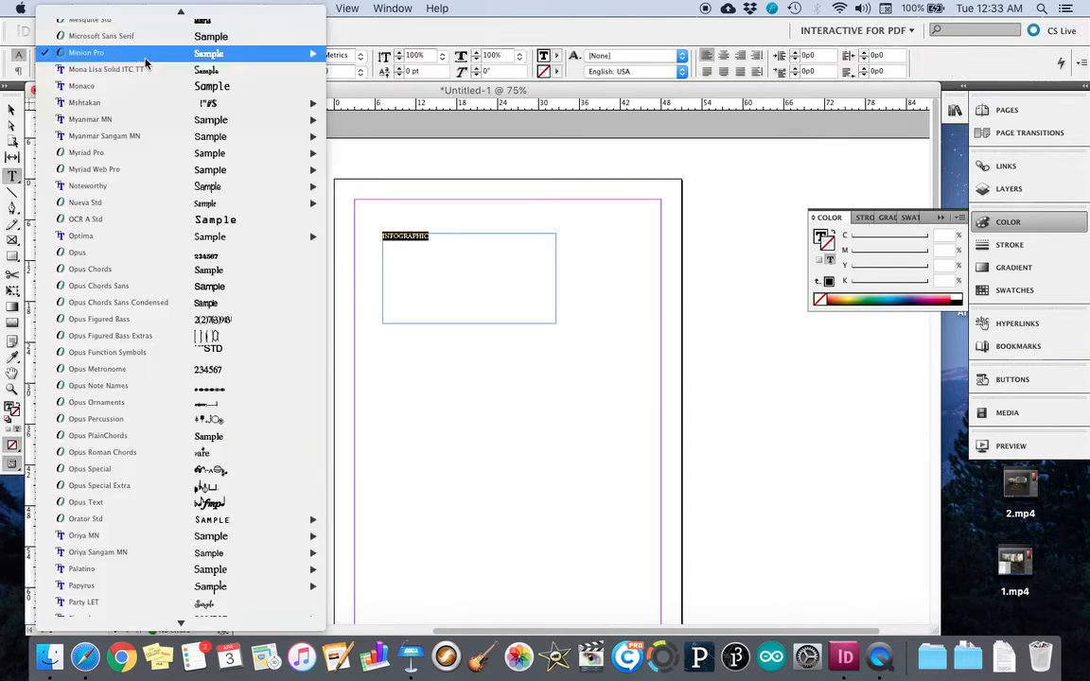
pyautogui.moveTo(112, 176)
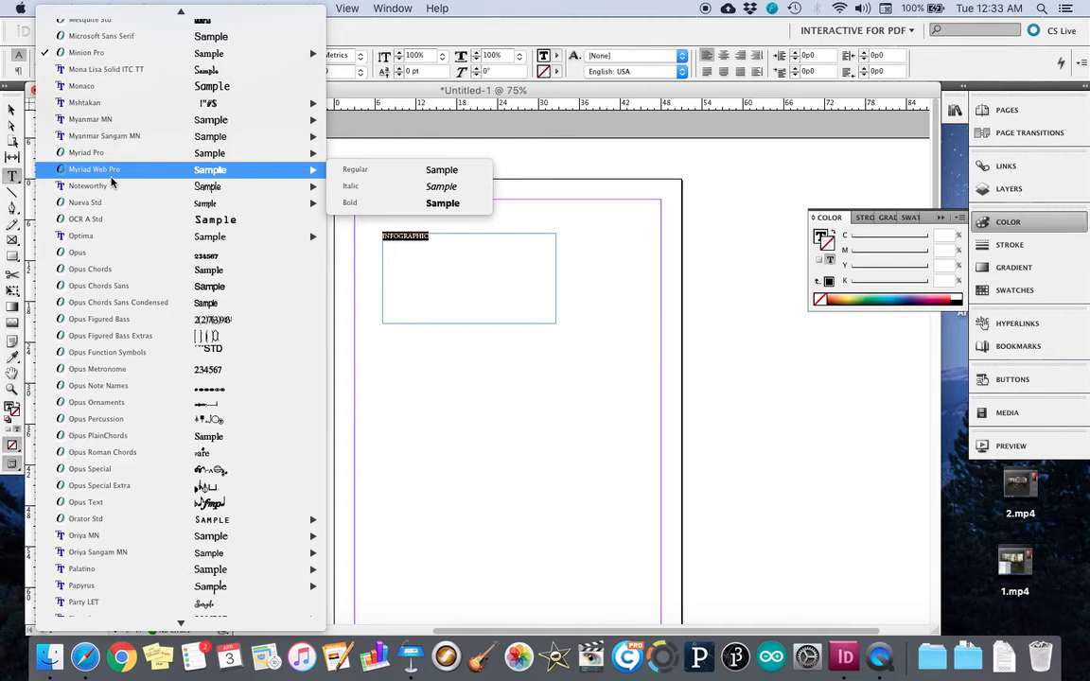
pyautogui.click(99, 332)
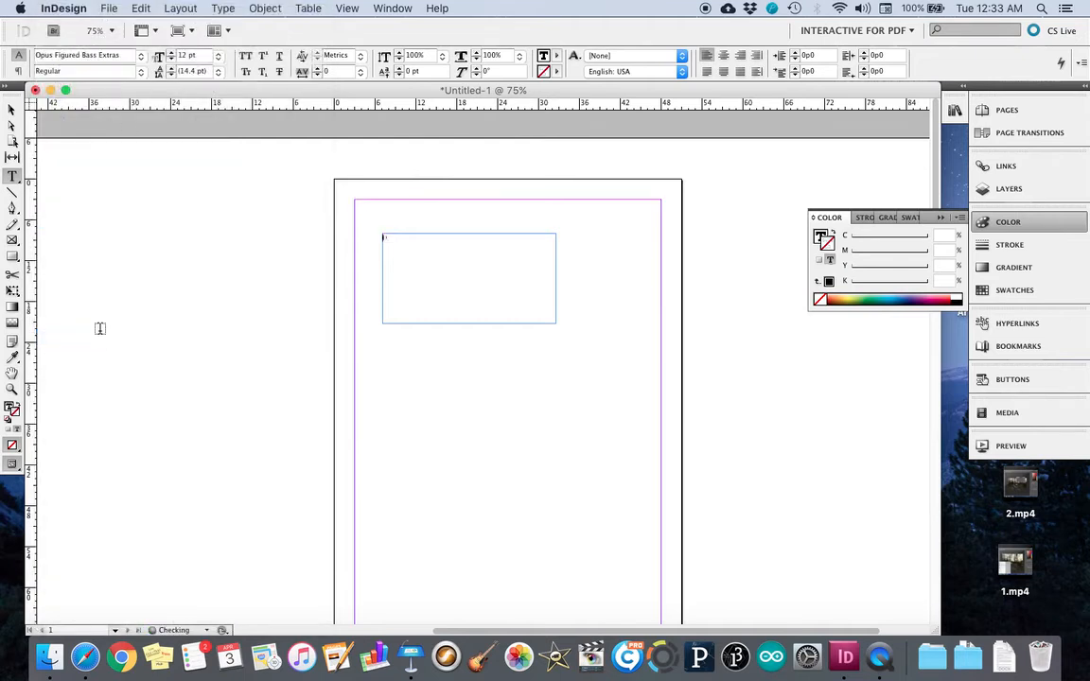
# - Format the INFOGRAPHIC text in Phosphate Inline at 60 pt
pyautogui.click(142, 58)
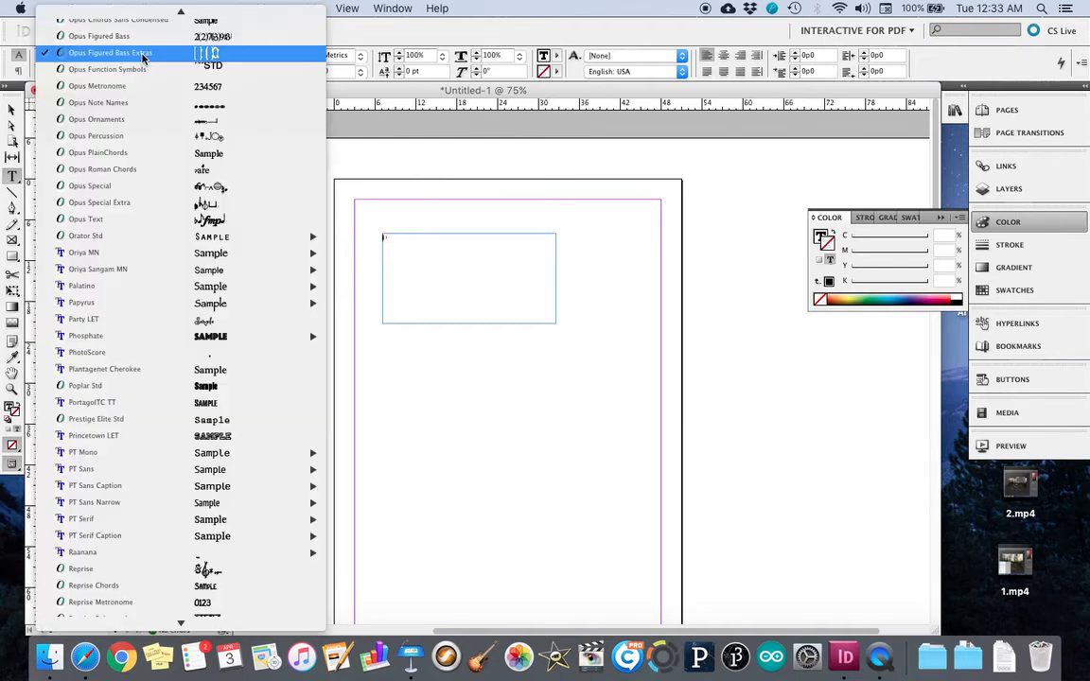
pyautogui.moveTo(104, 337)
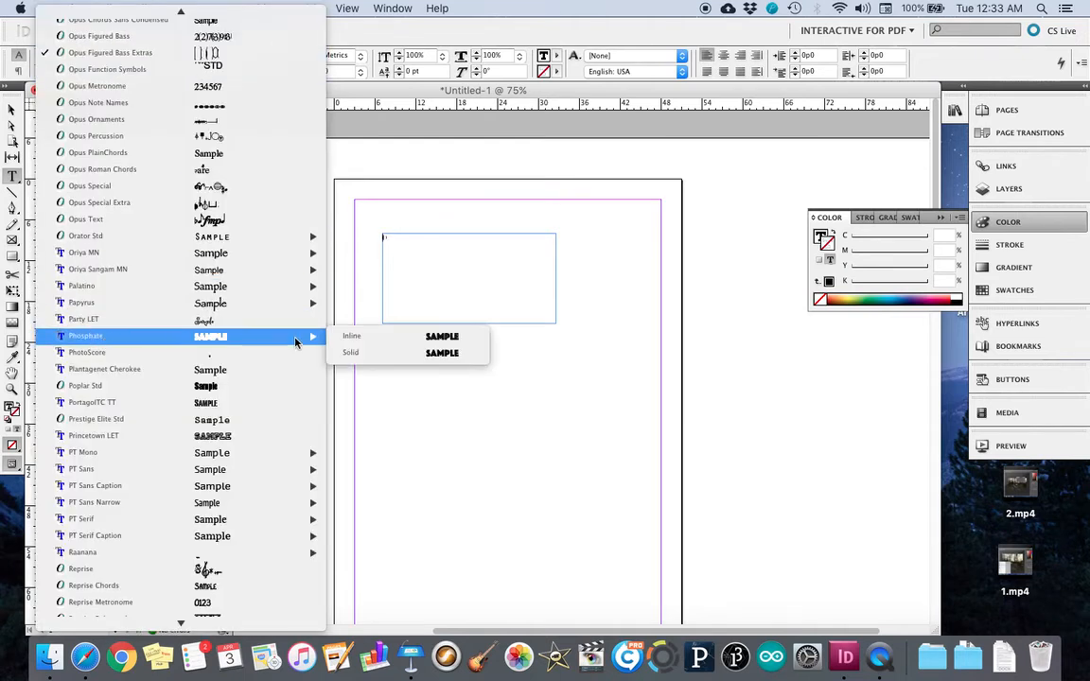
pyautogui.click(356, 338)
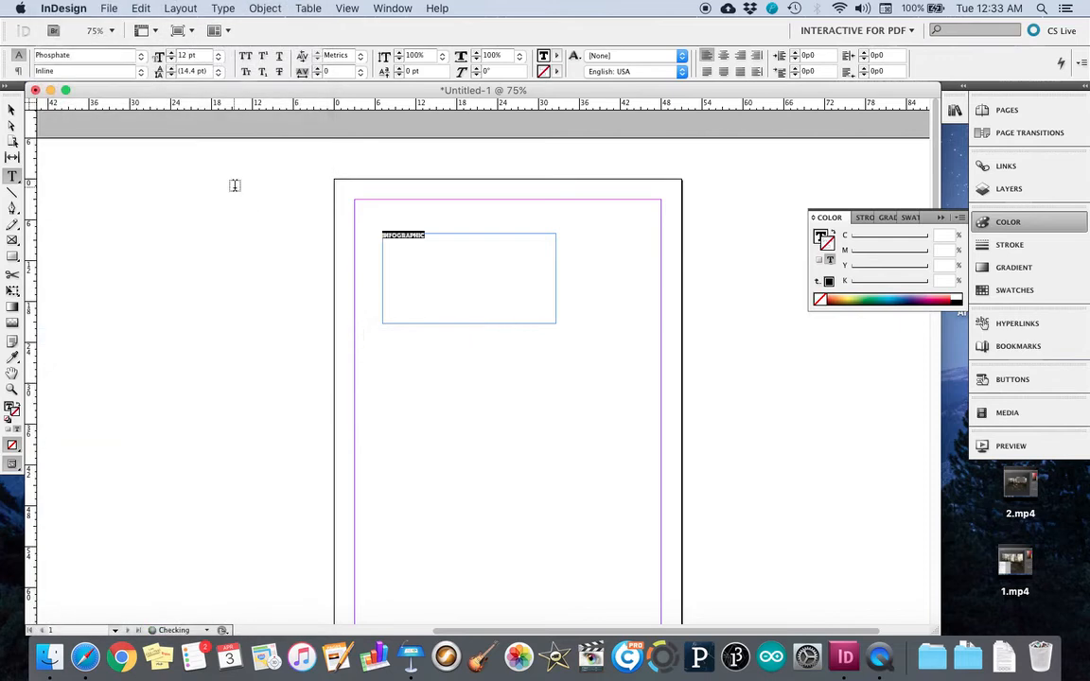
pyautogui.click(216, 55)
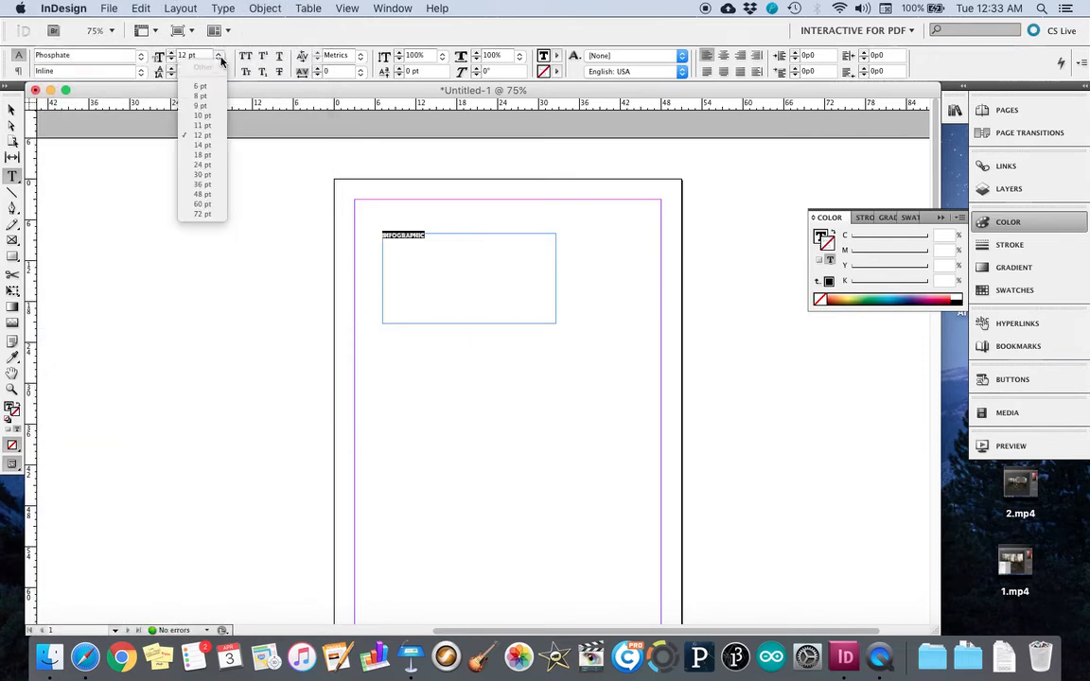
pyautogui.click(203, 203)
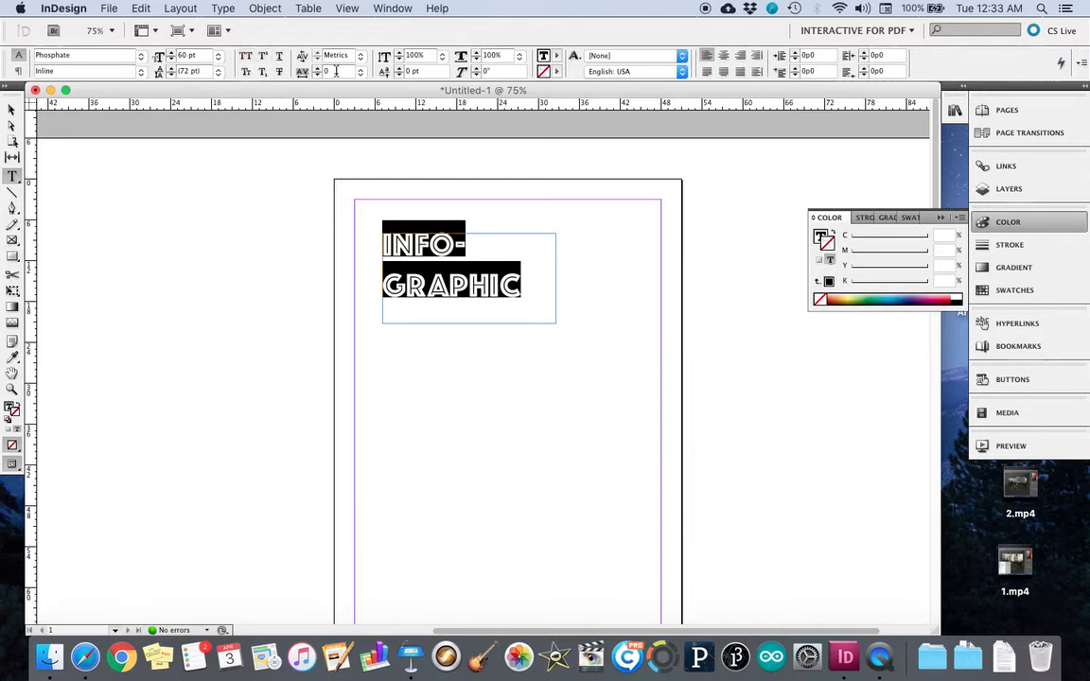
# - Set the INFOGRAPHIC text's vertical scale to 175% and its baseline shift to -1 pt
pyautogui.click(399, 54)
pyautogui.click(398, 54)
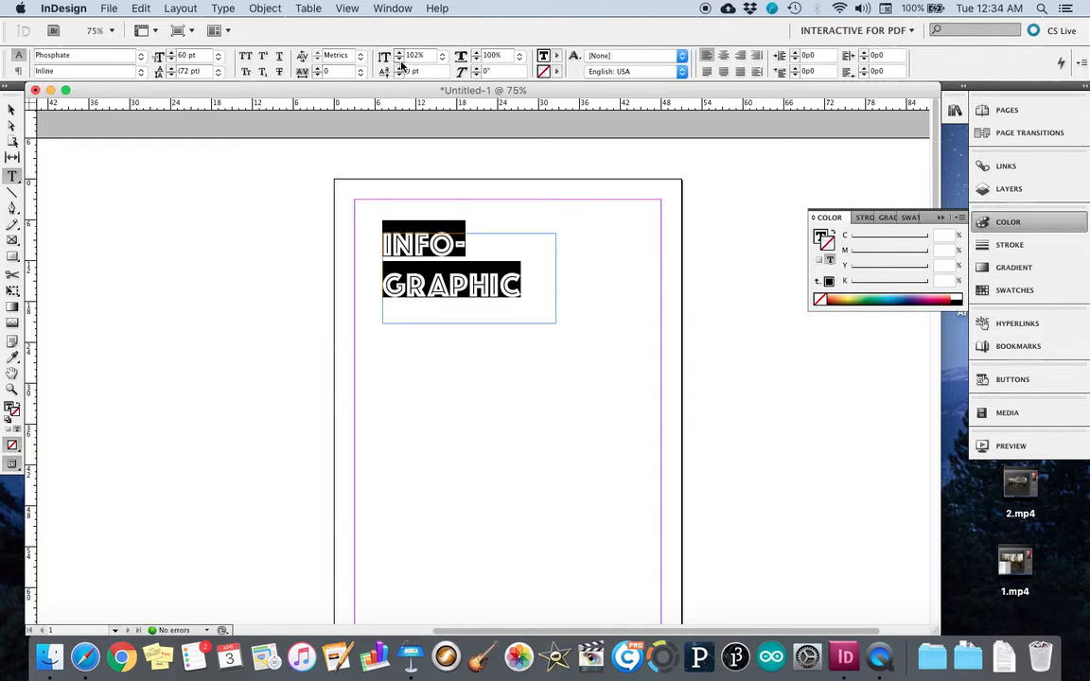
pyautogui.click(441, 55)
pyautogui.click(434, 76)
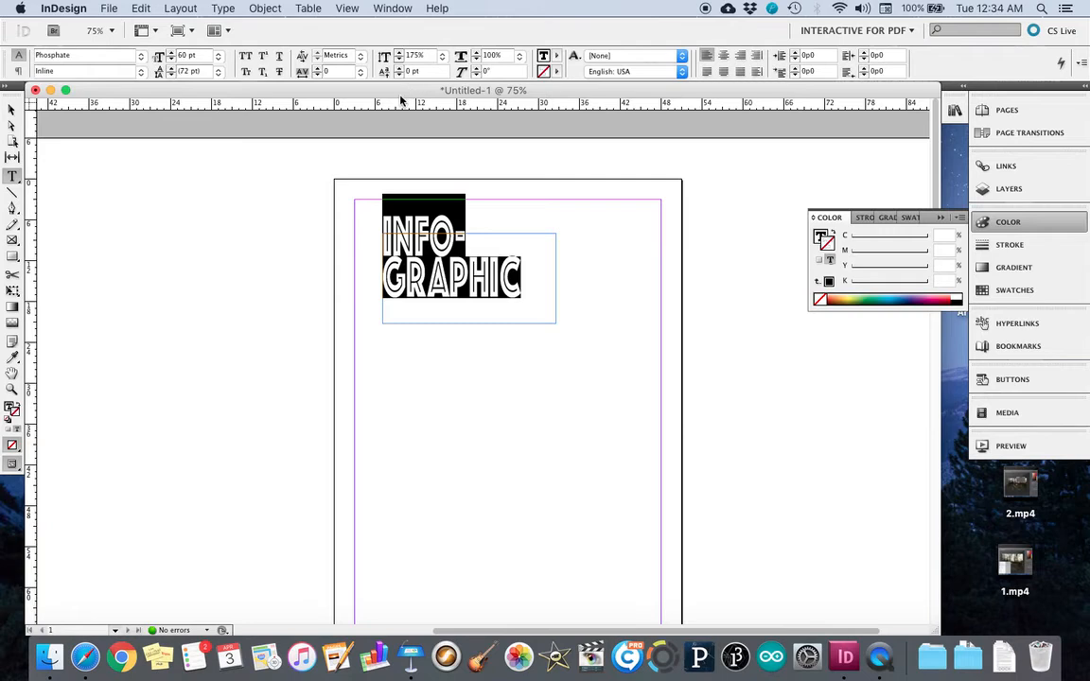
pyautogui.click(399, 76)
pyautogui.click(399, 76)
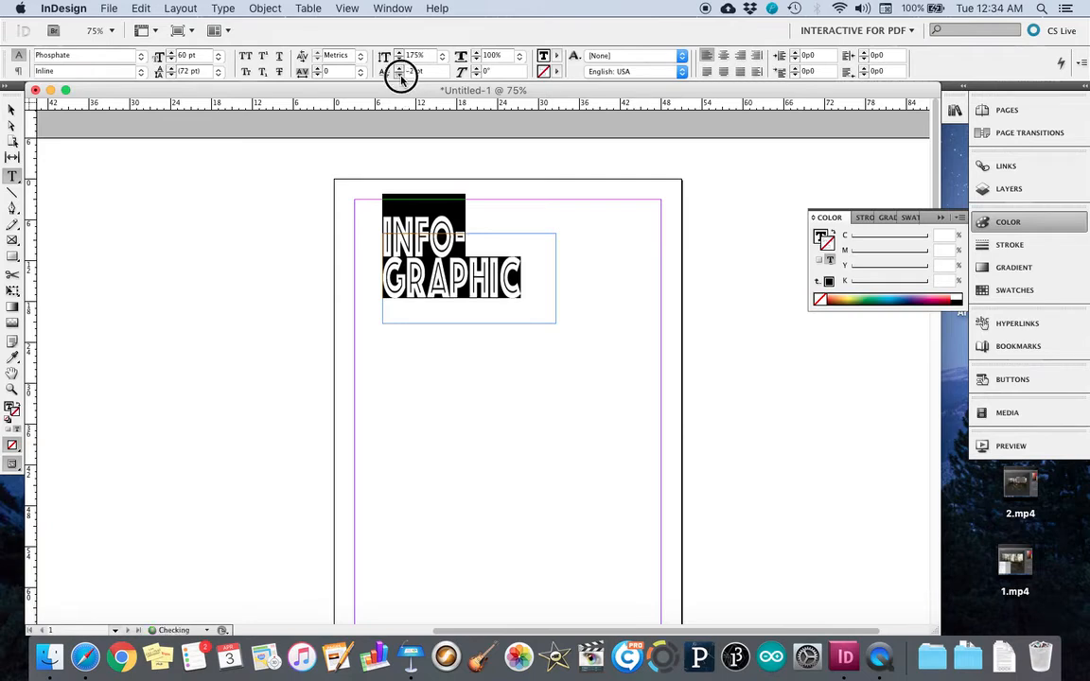
pyautogui.click(400, 76)
pyautogui.click(398, 68)
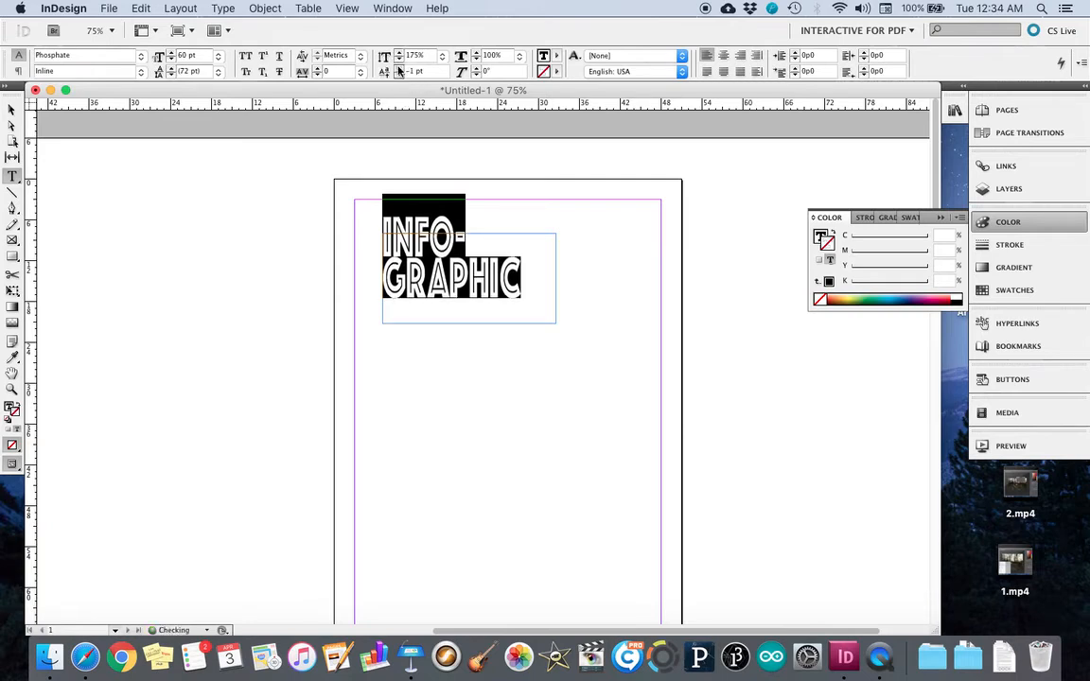
# - Skew the INFOGRAPHIC text by 13° for a false italic
pyautogui.click(478, 69)
pyautogui.click(478, 69)
pyautogui.click(478, 69)
pyautogui.click(478, 69)
pyautogui.click(477, 69)
pyautogui.click(478, 70)
pyautogui.click(478, 70)
pyautogui.click(478, 70)
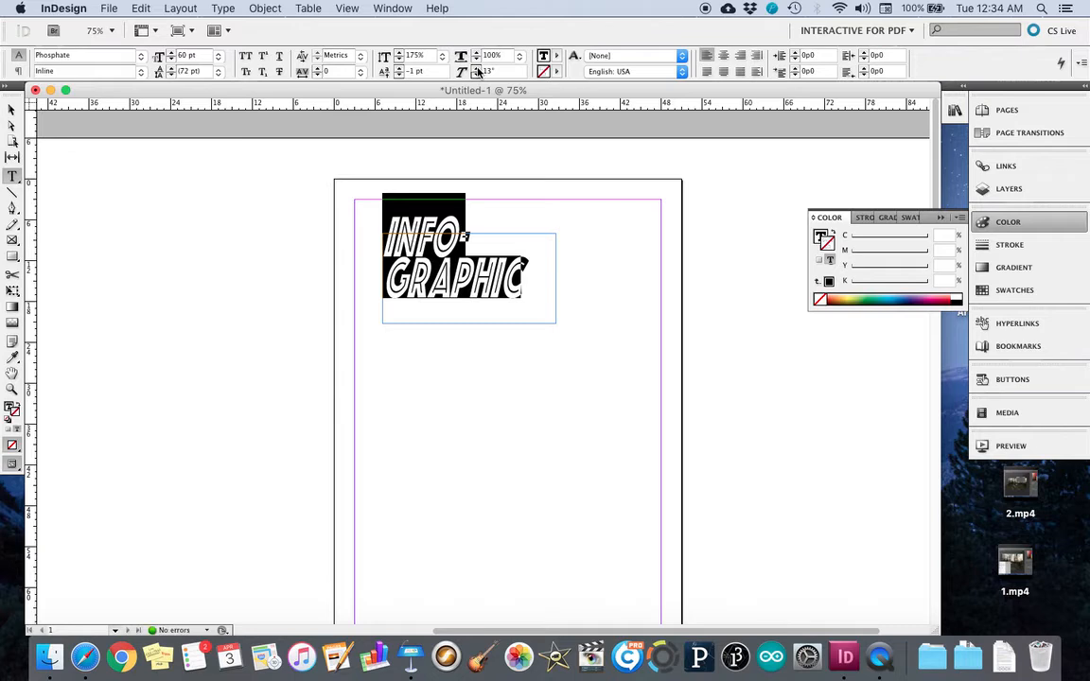
# - Try the Solid style of Phosphate on the INFOGRAPHIC text and return it to Inline
pyautogui.click(141, 73)
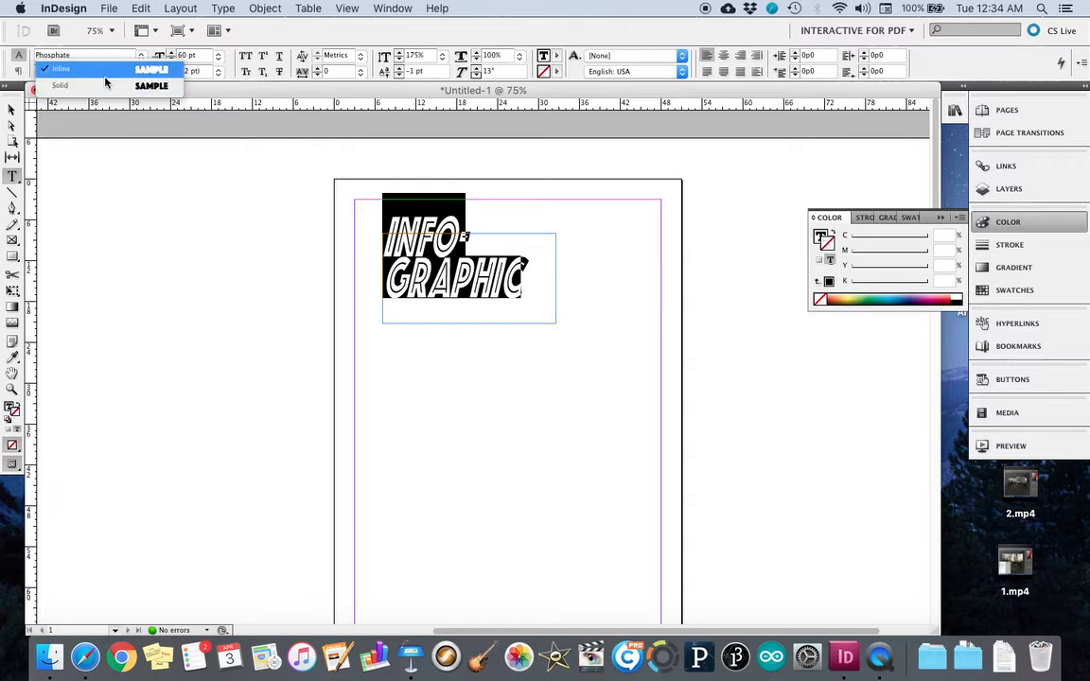
pyautogui.click(99, 69)
pyautogui.click(142, 73)
pyautogui.click(134, 85)
pyautogui.click(140, 72)
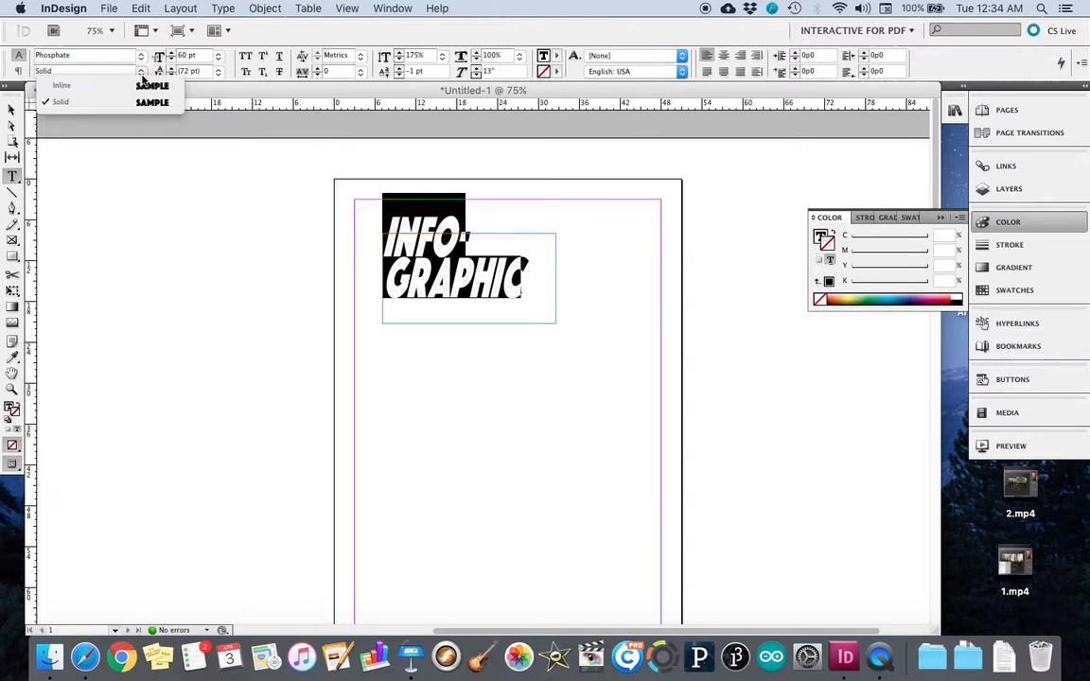
pyautogui.click(133, 84)
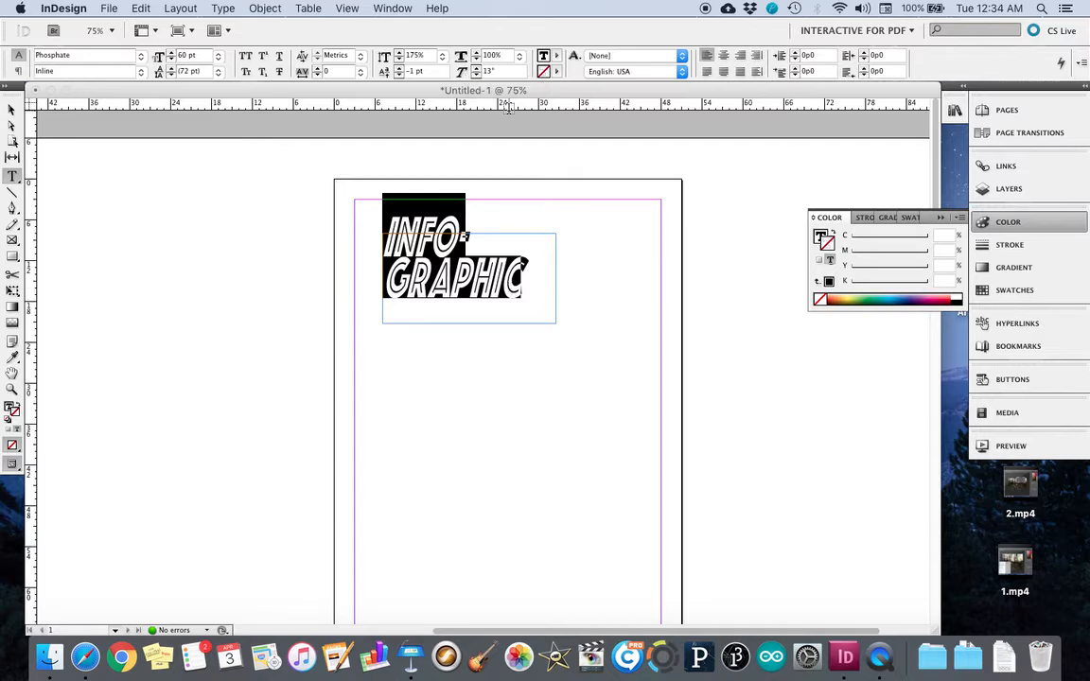
# - Apply a 3 pt stroke to the INFOGRAPHIC text and deselect it to check the look
pyautogui.click(1010, 246)
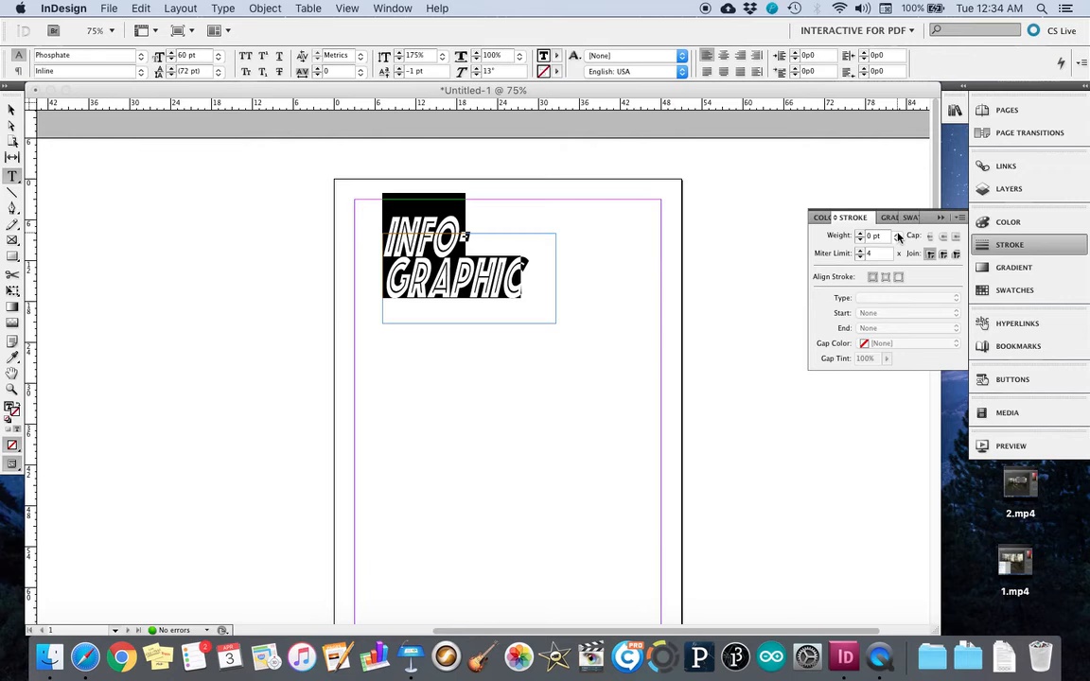
pyautogui.click(861, 237)
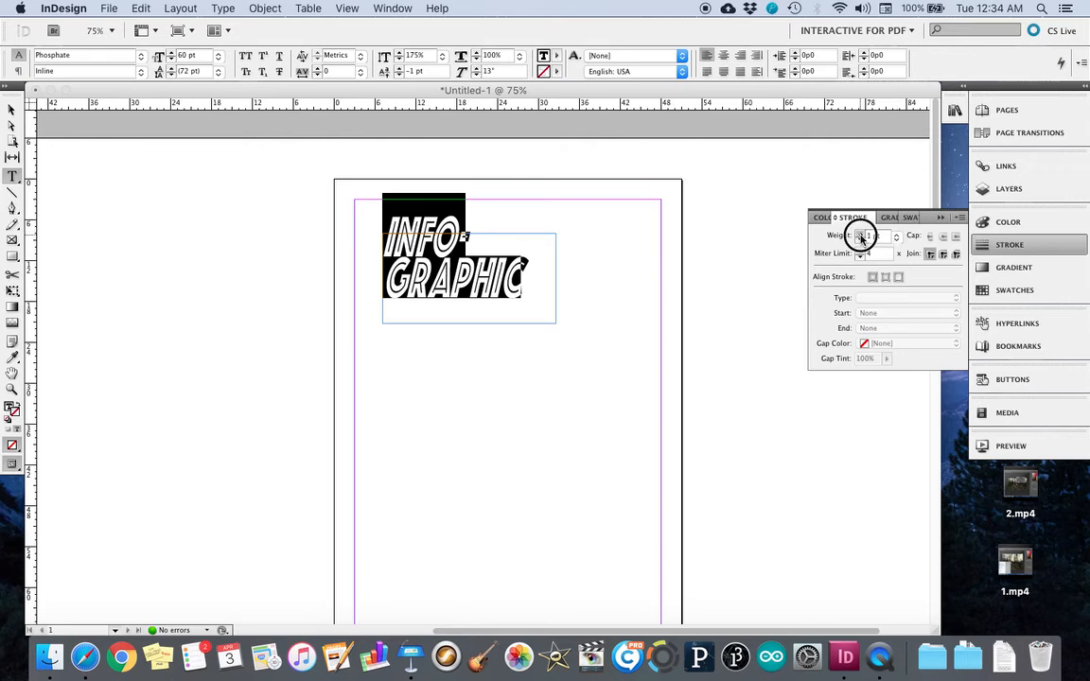
pyautogui.click(861, 236)
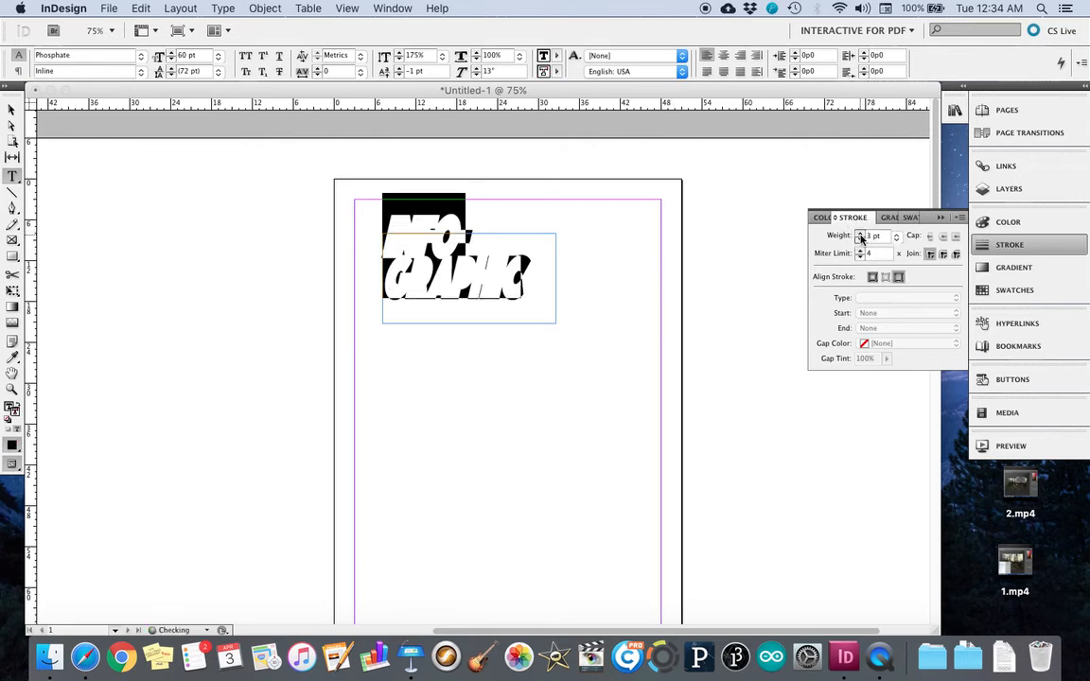
pyautogui.click(584, 336)
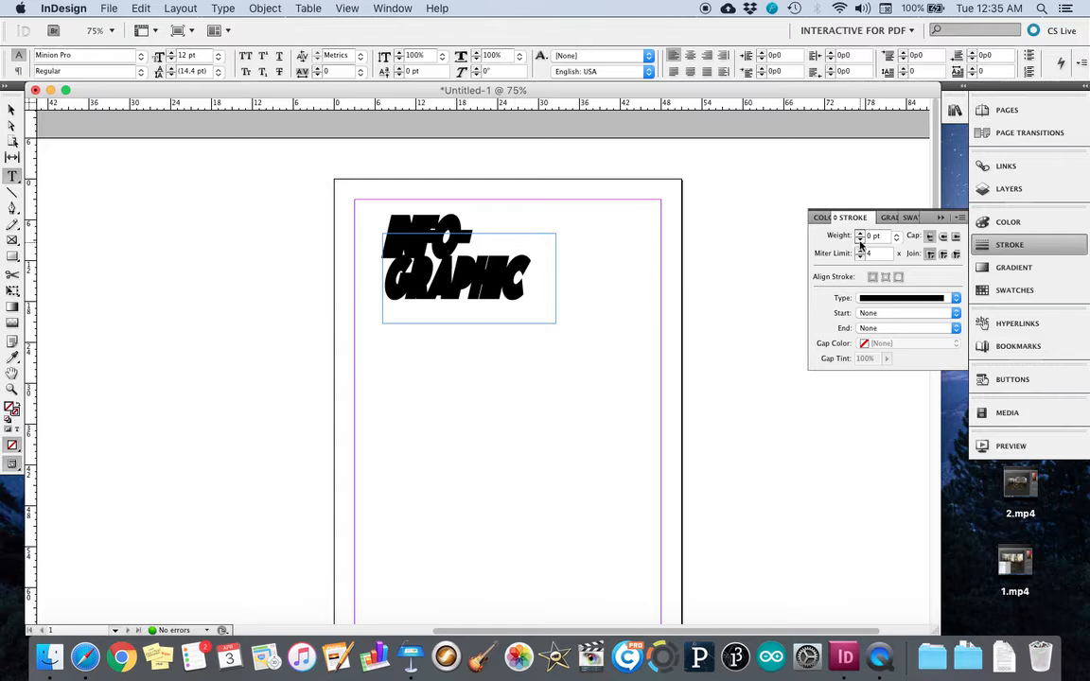
# - Reselect all of the INFOGRAPHIC text and set its stroke weight back to 0 pt
pyautogui.tripleClick(508, 272)
pyautogui.doubleClick(504, 266)
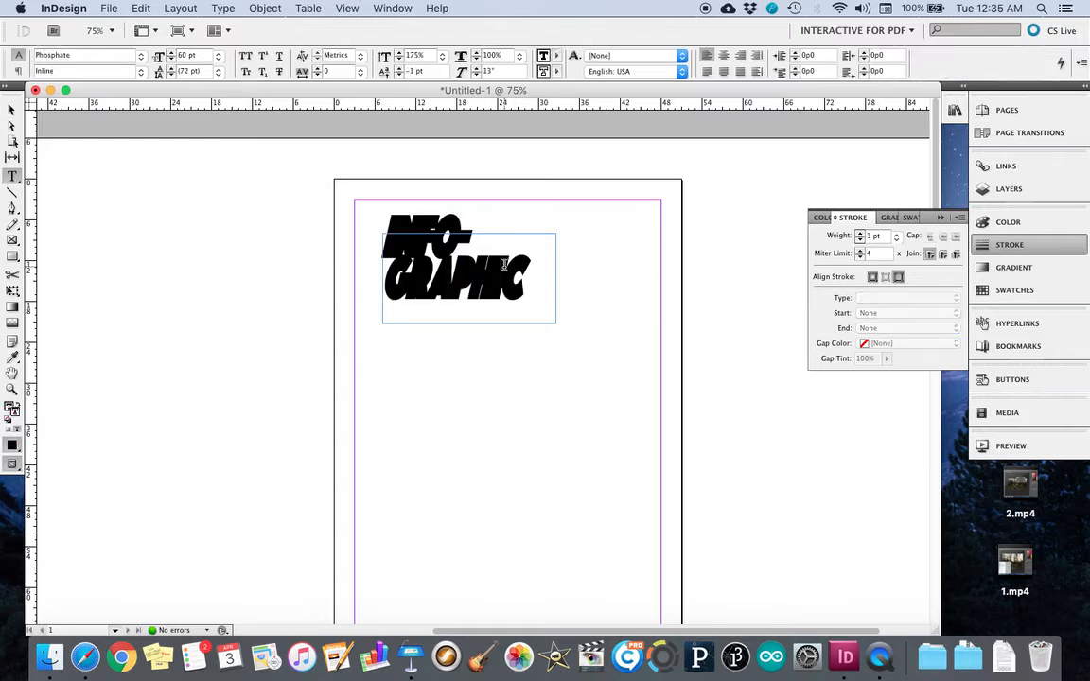
pyautogui.click(860, 238)
pyautogui.click(860, 239)
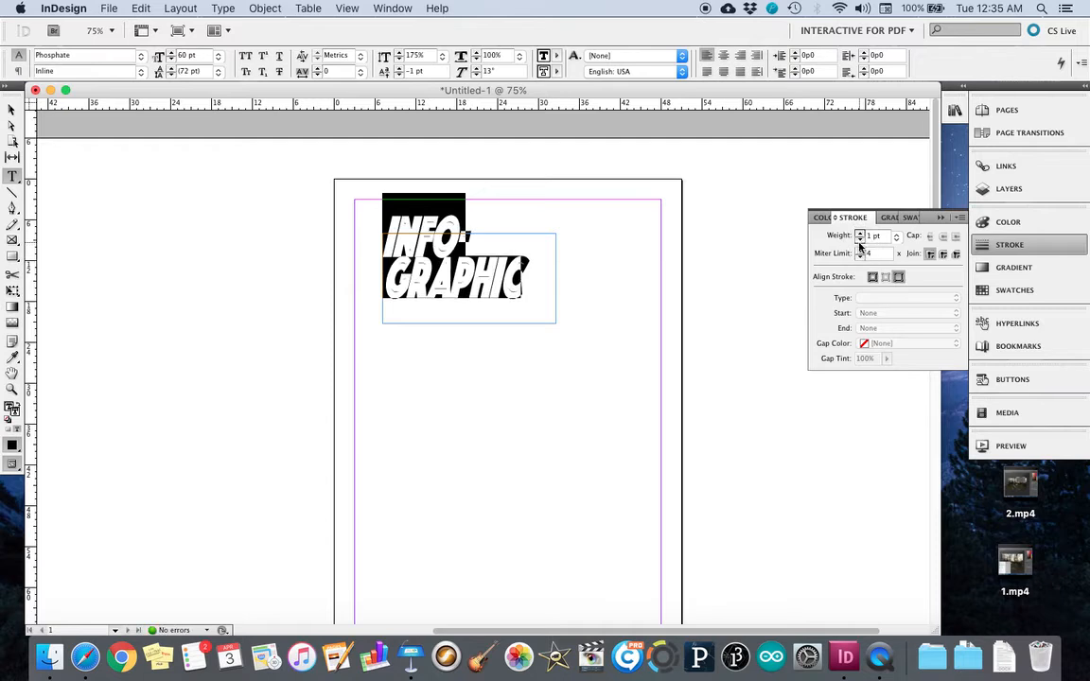
pyautogui.click(860, 239)
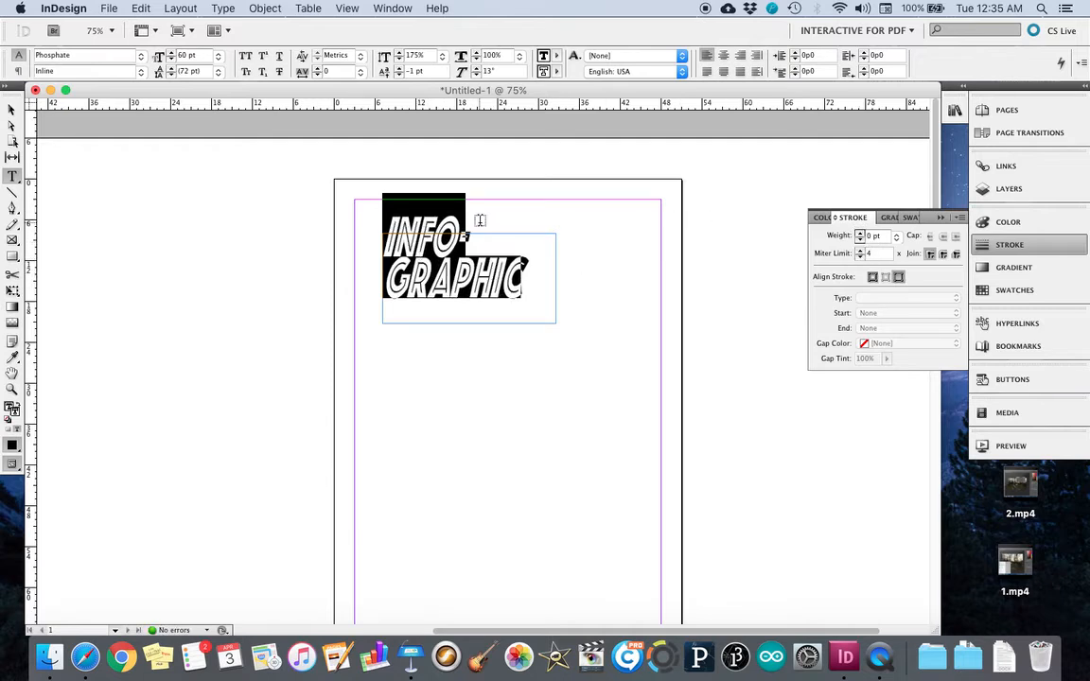
# - Set the INFOGRAPHIC text's horizontal scale to 98% and its paragraph space before to 0p2
pyautogui.click(477, 59)
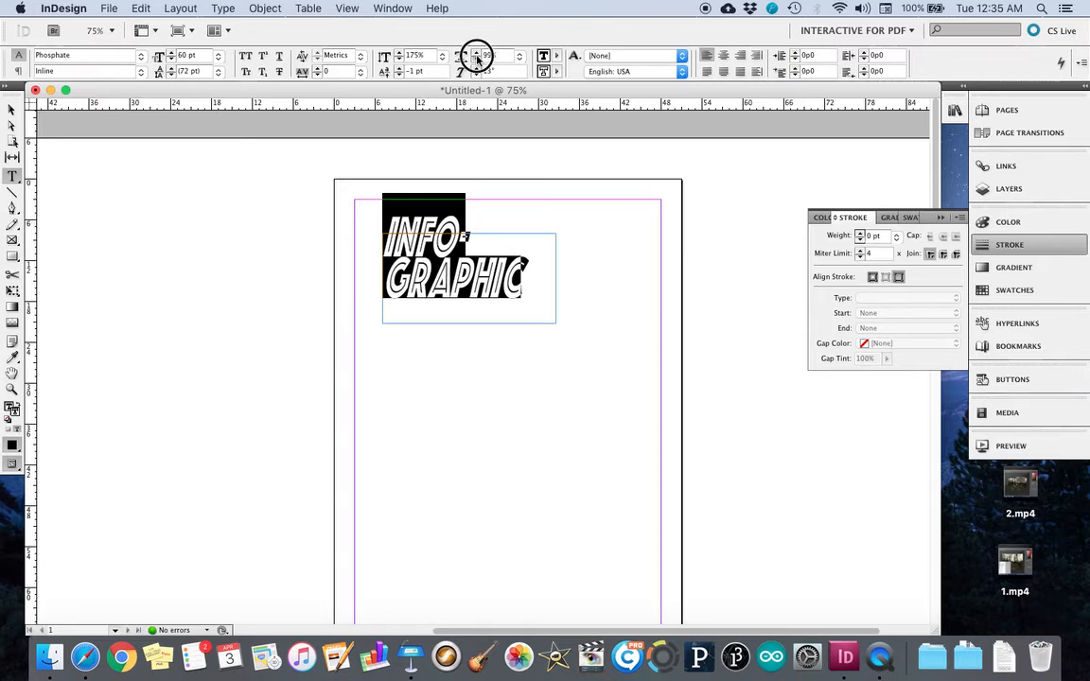
pyautogui.click(476, 60)
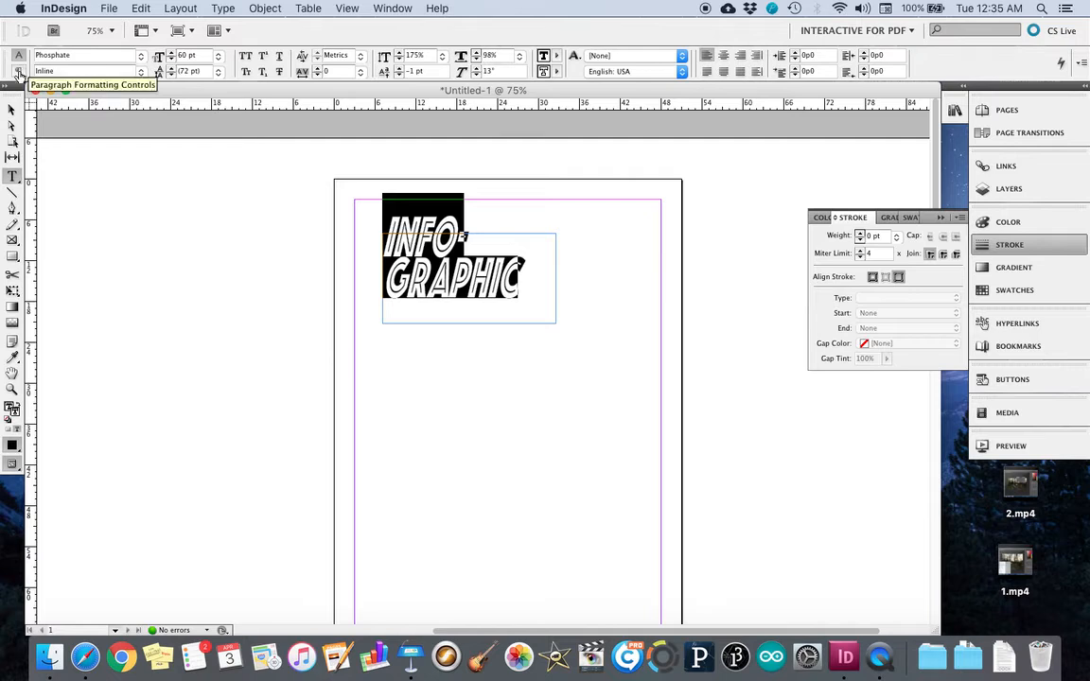
pyautogui.click(18, 72)
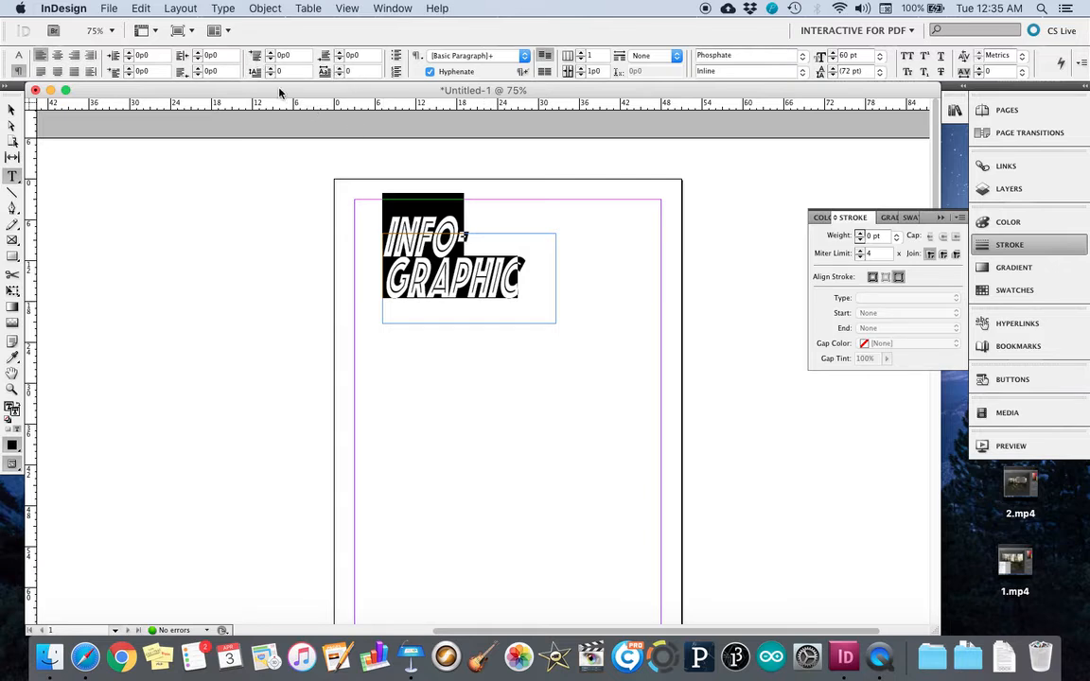
pyautogui.click(270, 53)
pyautogui.click(271, 53)
pyautogui.click(537, 288)
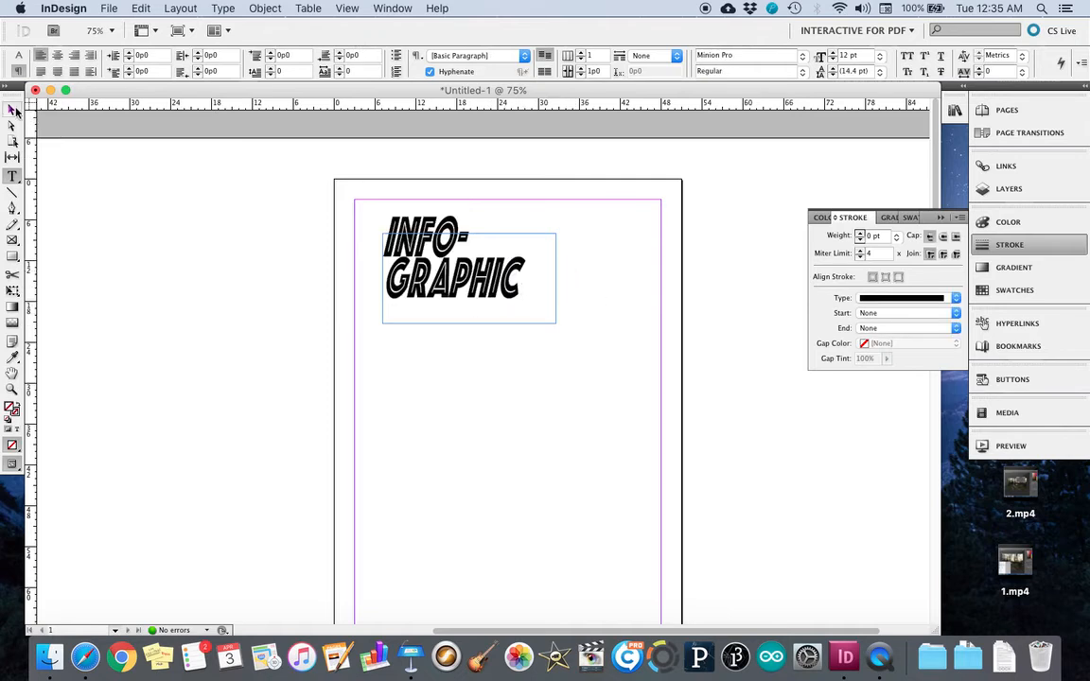
# - Compare how the Selection and Direct Selection tools show the handles of the INFOGRAPHIC text frame
pyautogui.click(14, 111)
pyautogui.click(556, 287)
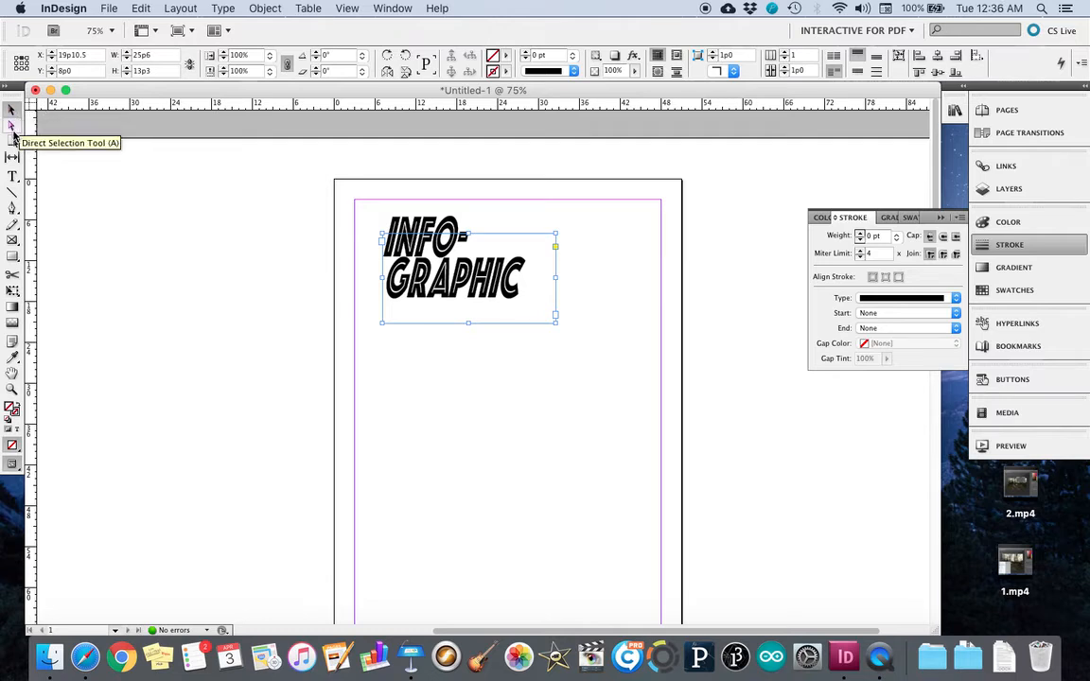
pyautogui.click(12, 126)
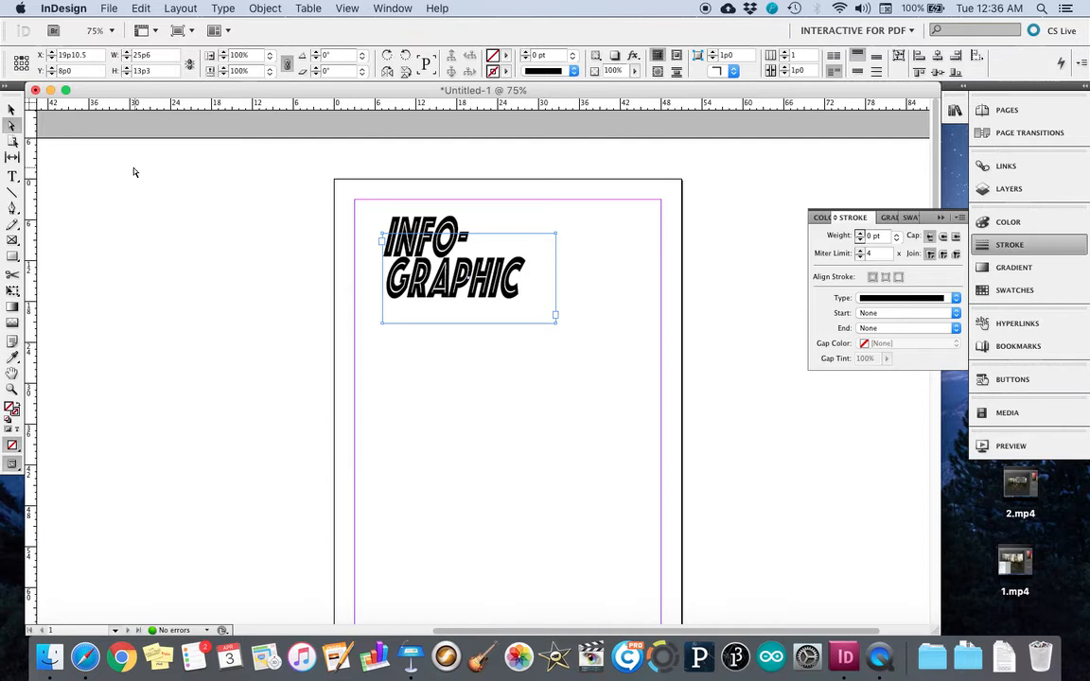
pyautogui.click(11, 109)
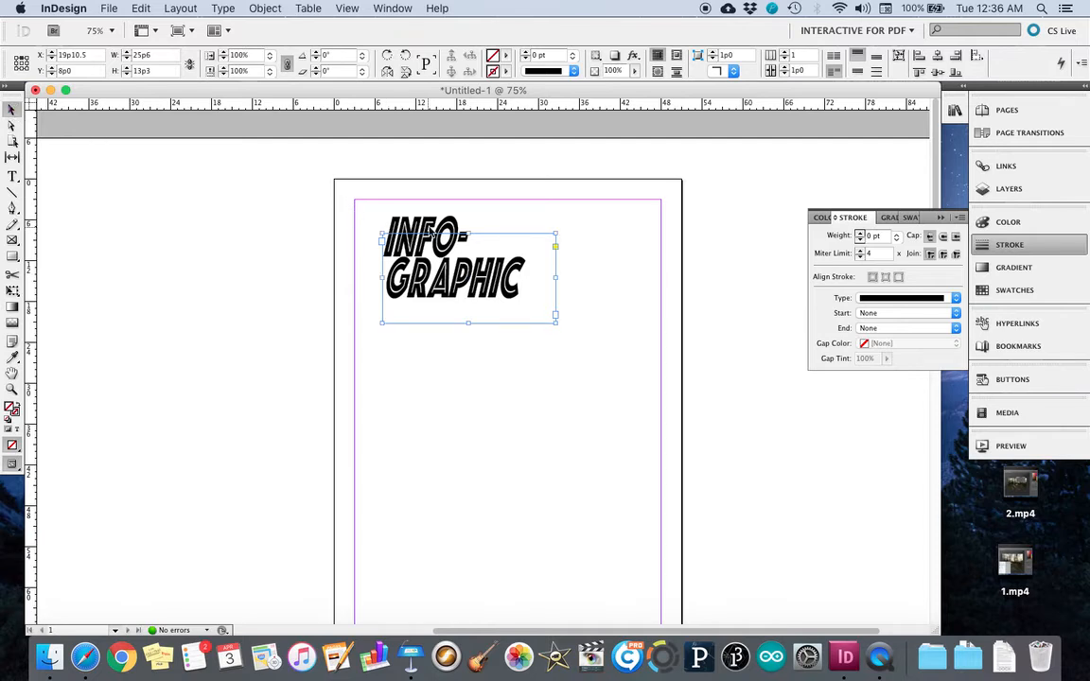
pyautogui.click(387, 197)
pyautogui.click(432, 237)
pyautogui.click(389, 195)
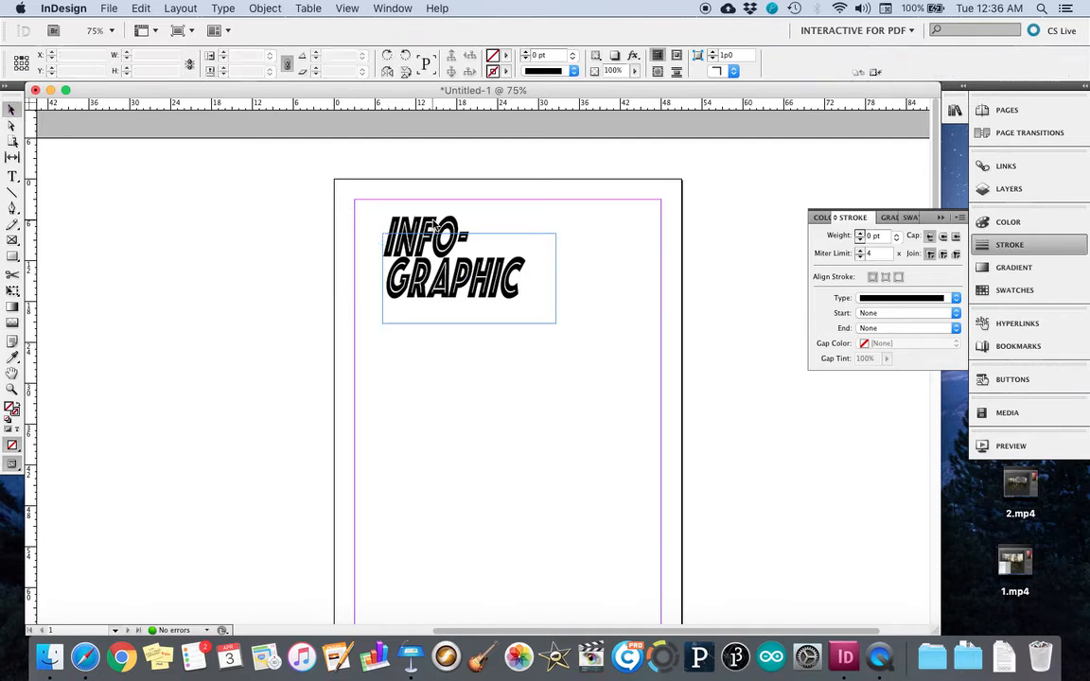
pyautogui.click(501, 288)
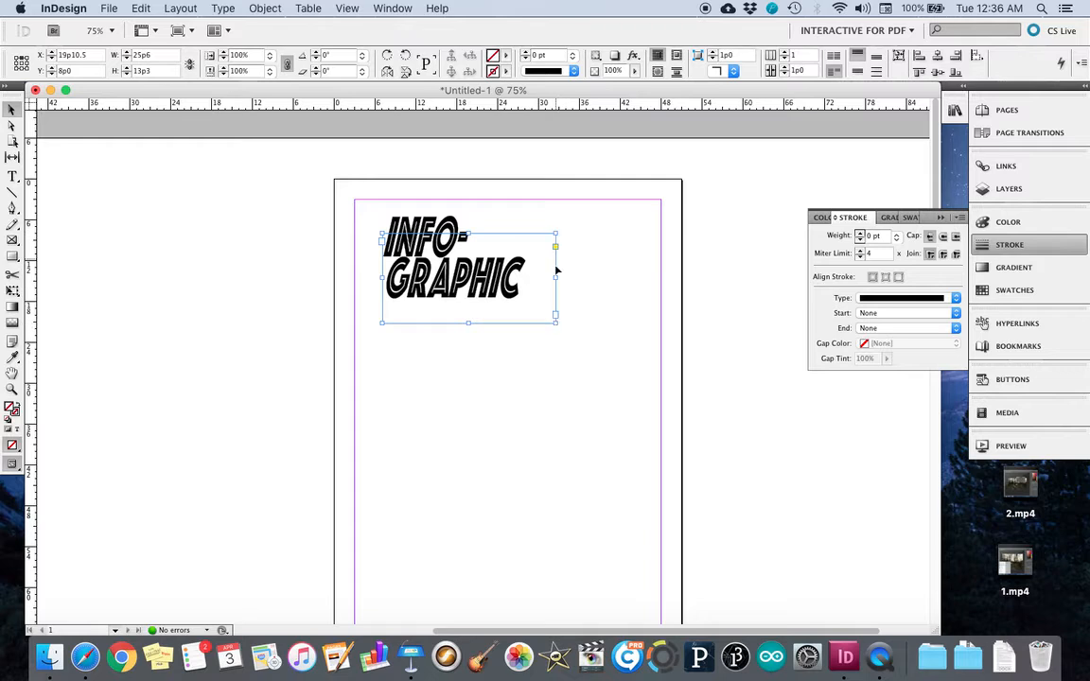
pyautogui.click(12, 125)
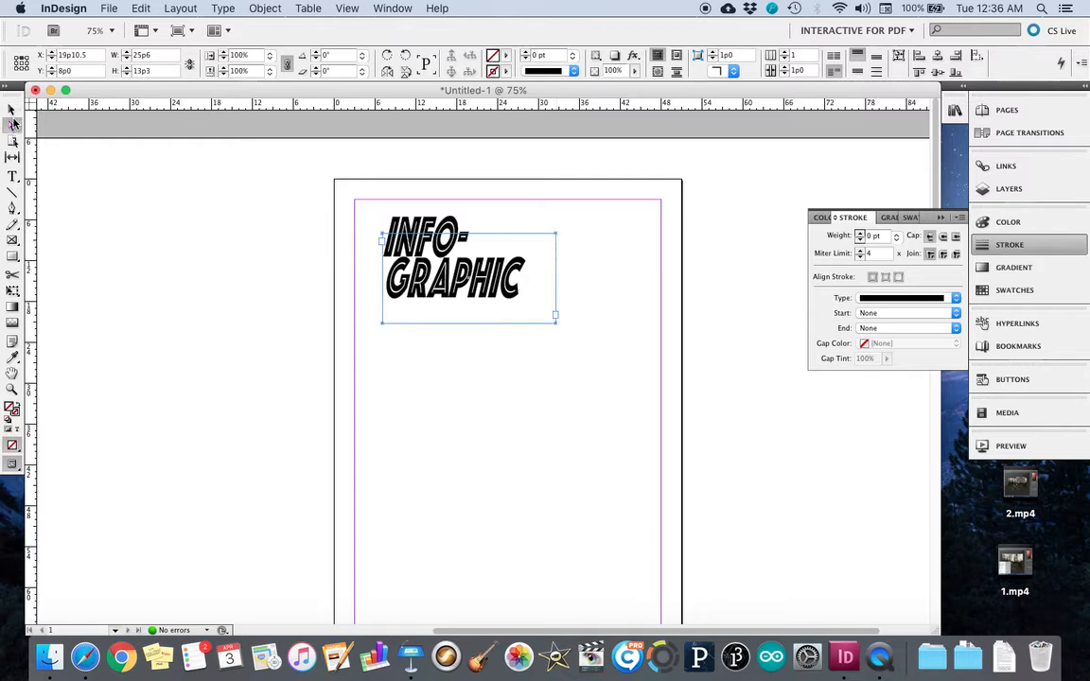
pyautogui.click(13, 111)
pyautogui.click(12, 126)
# - Enlarge the INFOGRAPHIC text frame out to the page's right margin, about 40p10.5 wide and 13p9 high
pyautogui.click(13, 110)
pyautogui.moveTo(558, 326); pyautogui.dragTo(661, 327)
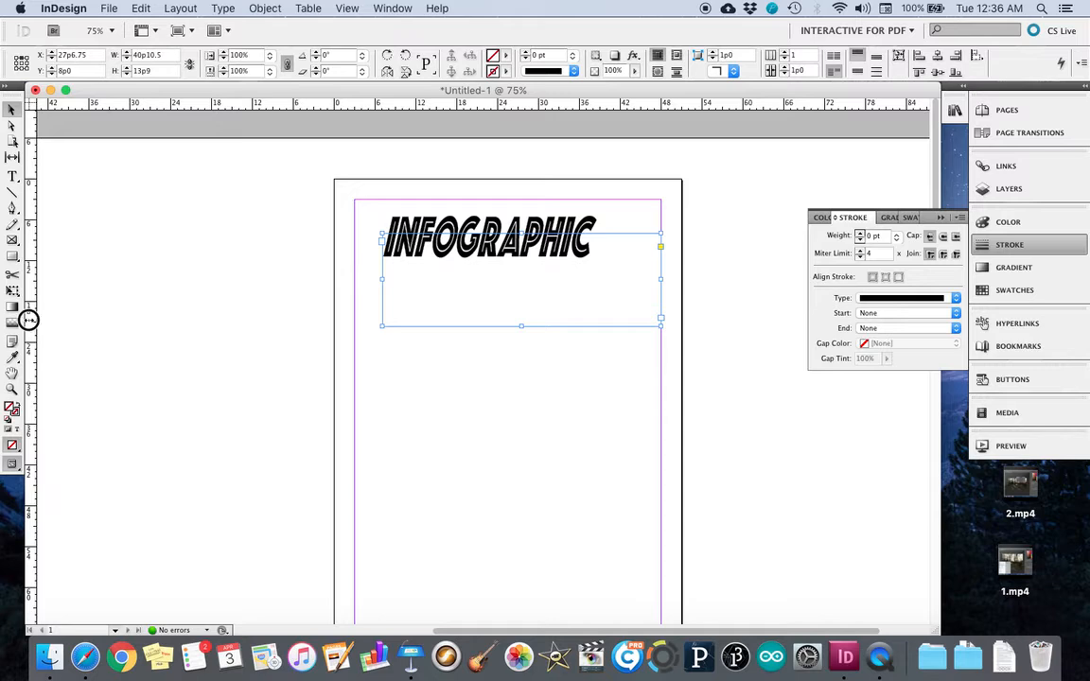
# - Add vertical ruler guides at about 6p0 and 42p0 and move the INFOGRAPHIC frame down against the left guide
pyautogui.moveTo(28, 320); pyautogui.dragTo(45, 321)
pyautogui.moveTo(96, 323); pyautogui.dragTo(376, 329)
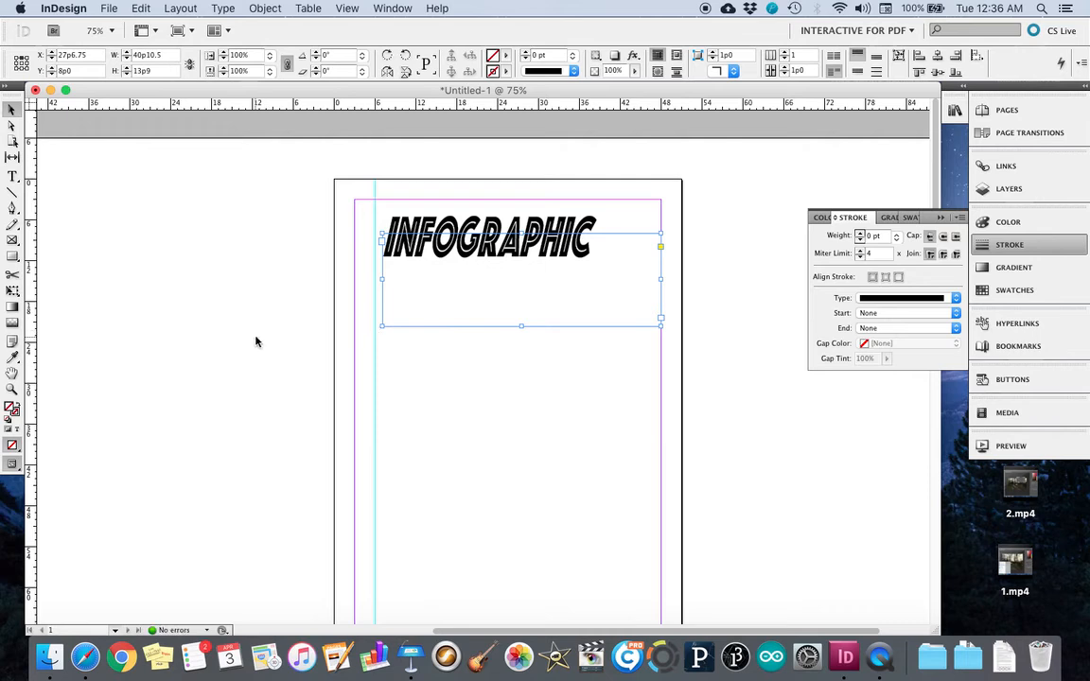
pyautogui.moveTo(29, 333); pyautogui.dragTo(620, 376)
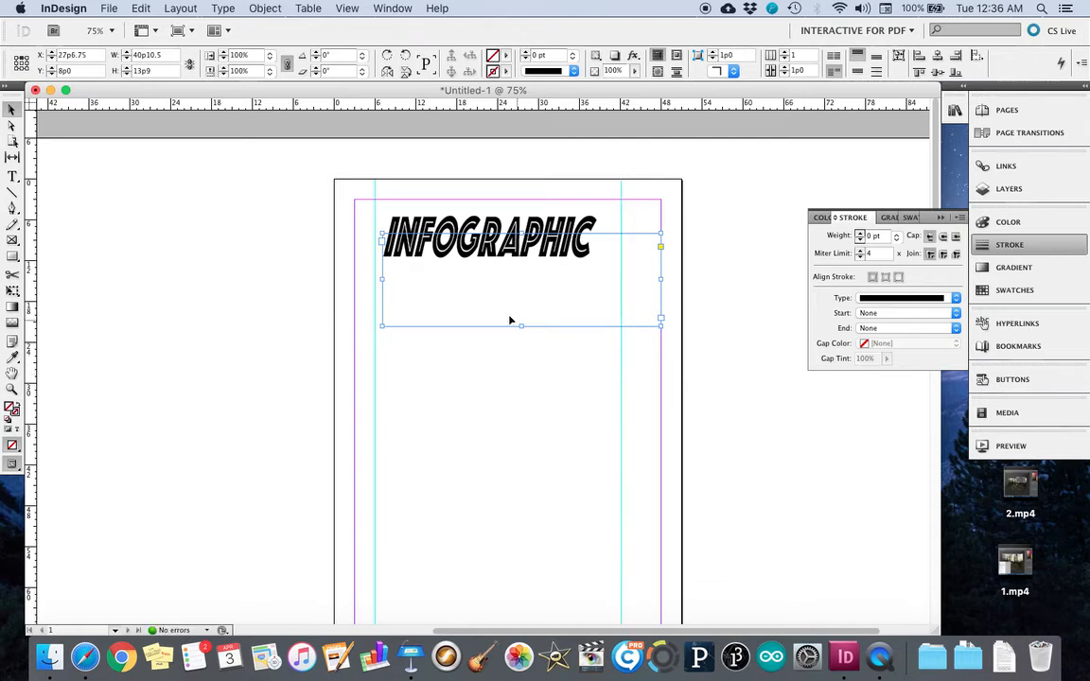
pyautogui.moveTo(429, 283); pyautogui.dragTo(422, 321)
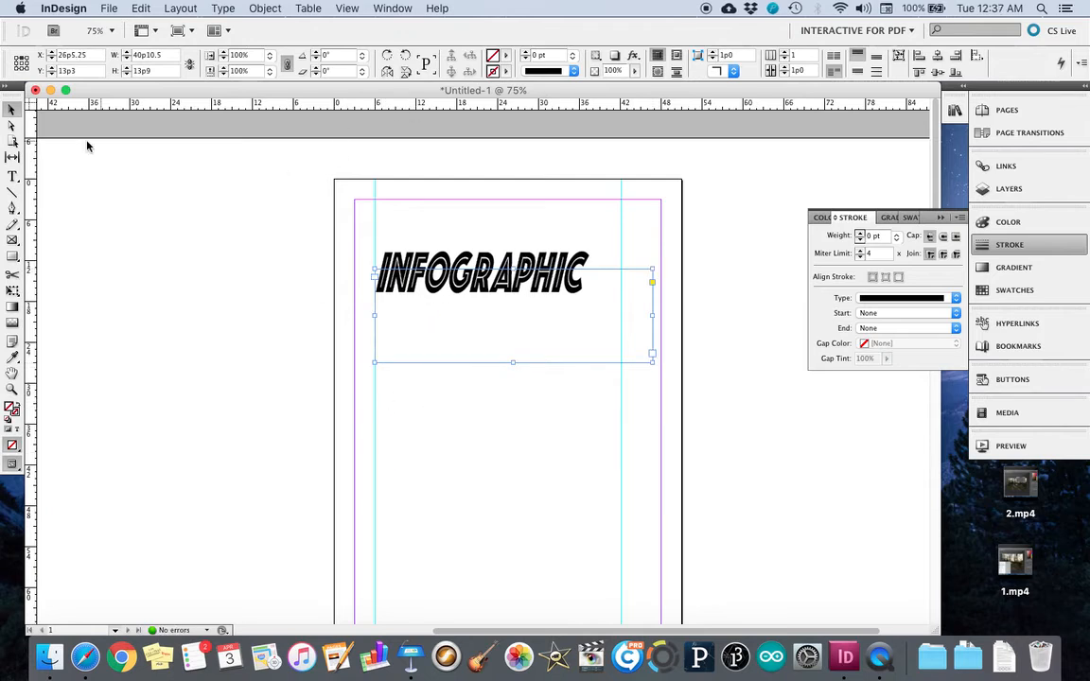
# - Draw an empty text frame about 36p1.5 by 14p0 between the two vertical guides, below the INFOGRAPHIC frame
pyautogui.click(12, 176)
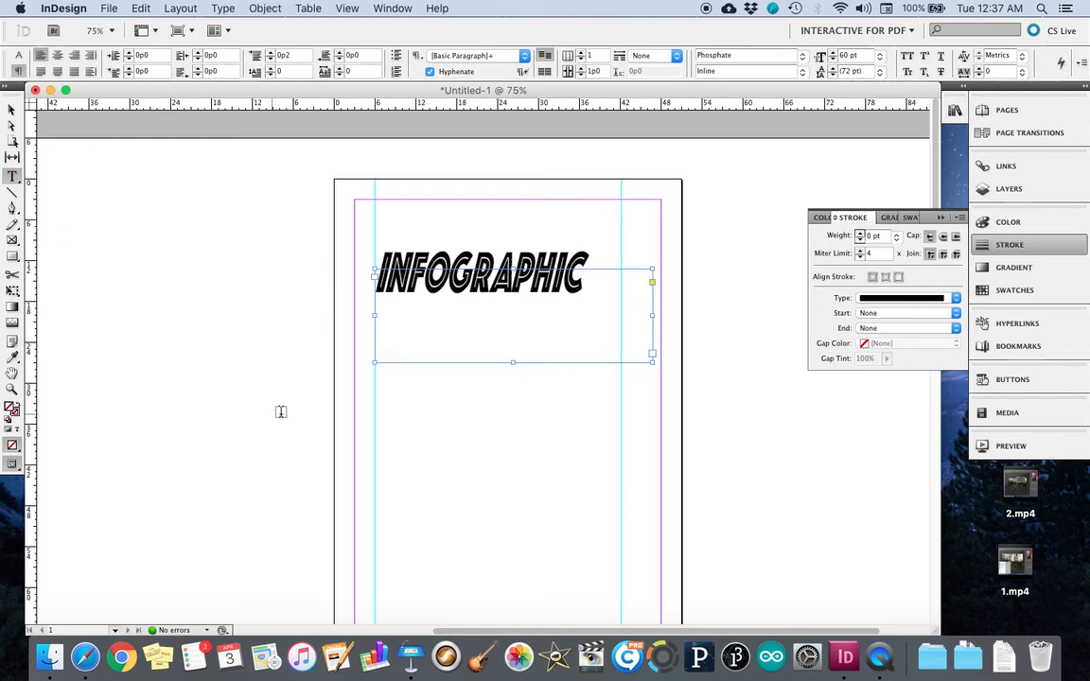
pyautogui.moveTo(376, 398); pyautogui.dragTo(620, 492)
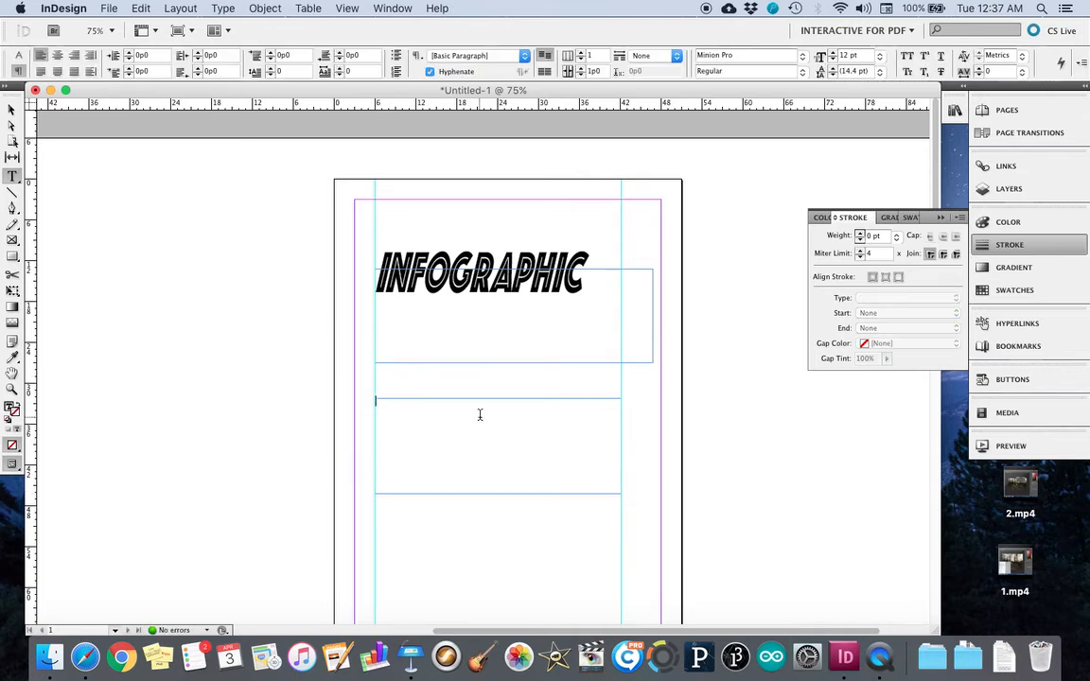
# - Add a horizontal ruler guide at about 8p6 and align the top edge of the INFOGRAPHIC frame to it
pyautogui.moveTo(482, 102); pyautogui.dragTo(482, 235)
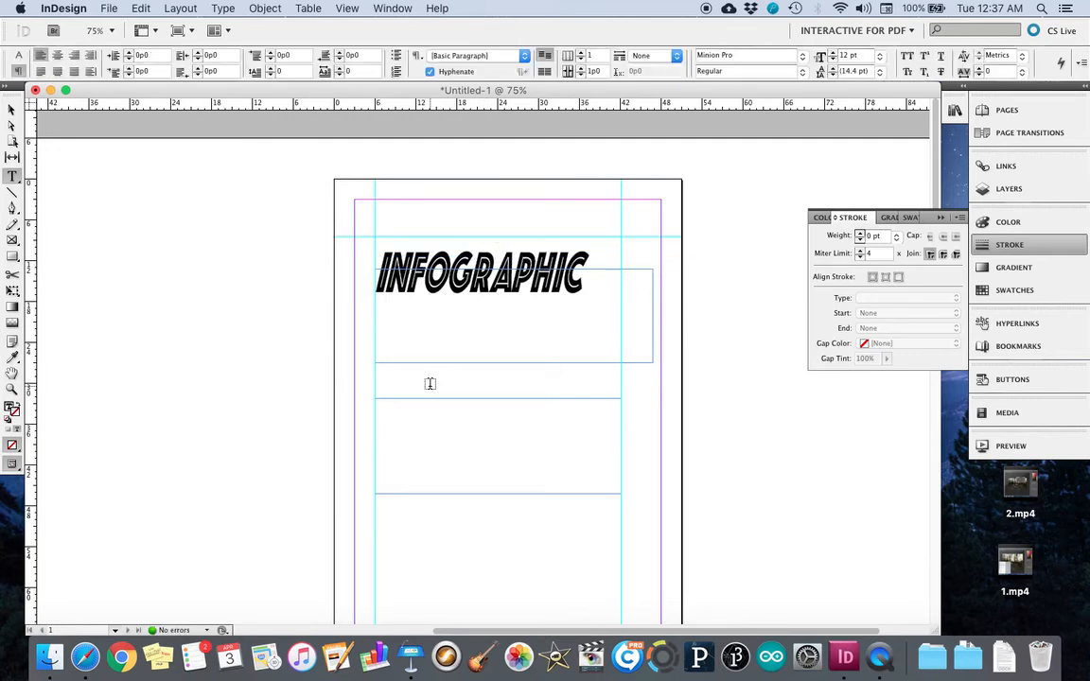
pyautogui.click(11, 108)
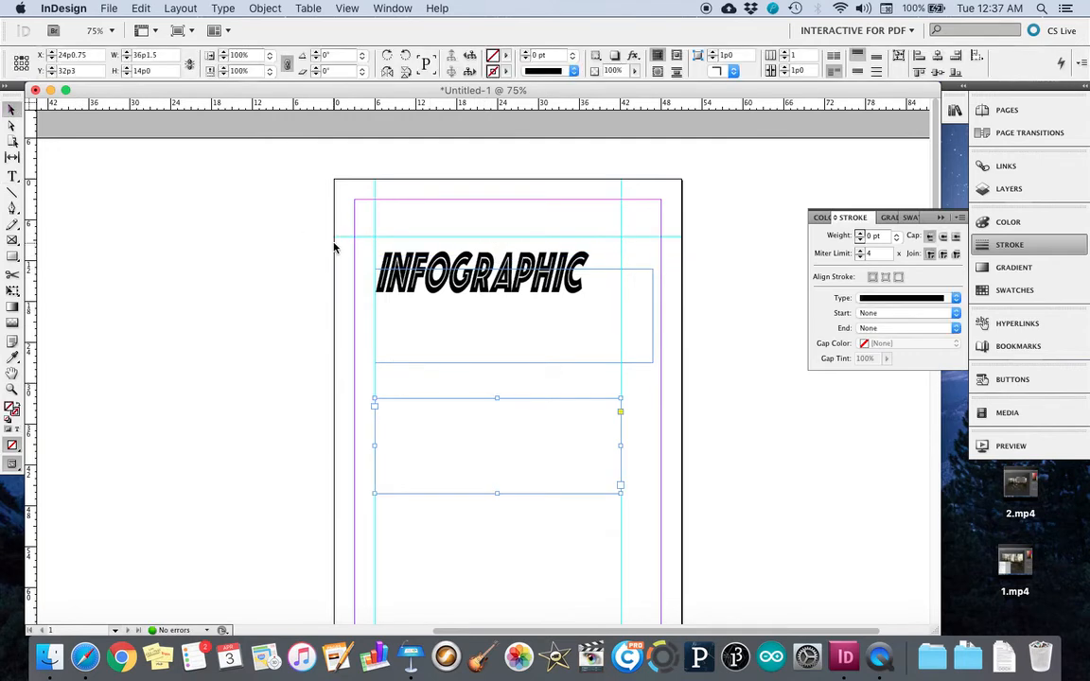
pyautogui.moveTo(453, 338); pyautogui.dragTo(452, 310)
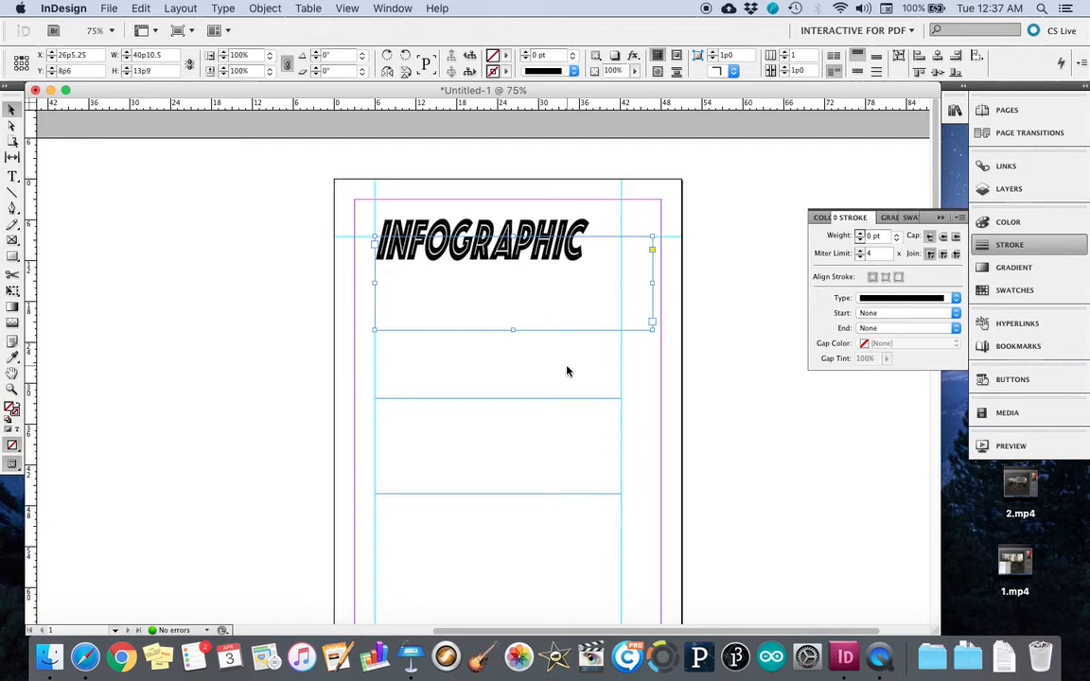
# - Draw a green rectangle about 36p1.5 by 18p3 between the vertical guides and a yellow one about 6p4.5 by 4p7.5 at its lower-right corner
pyautogui.click(13, 257)
pyautogui.moveTo(13, 257); pyautogui.dragTo(69, 257)
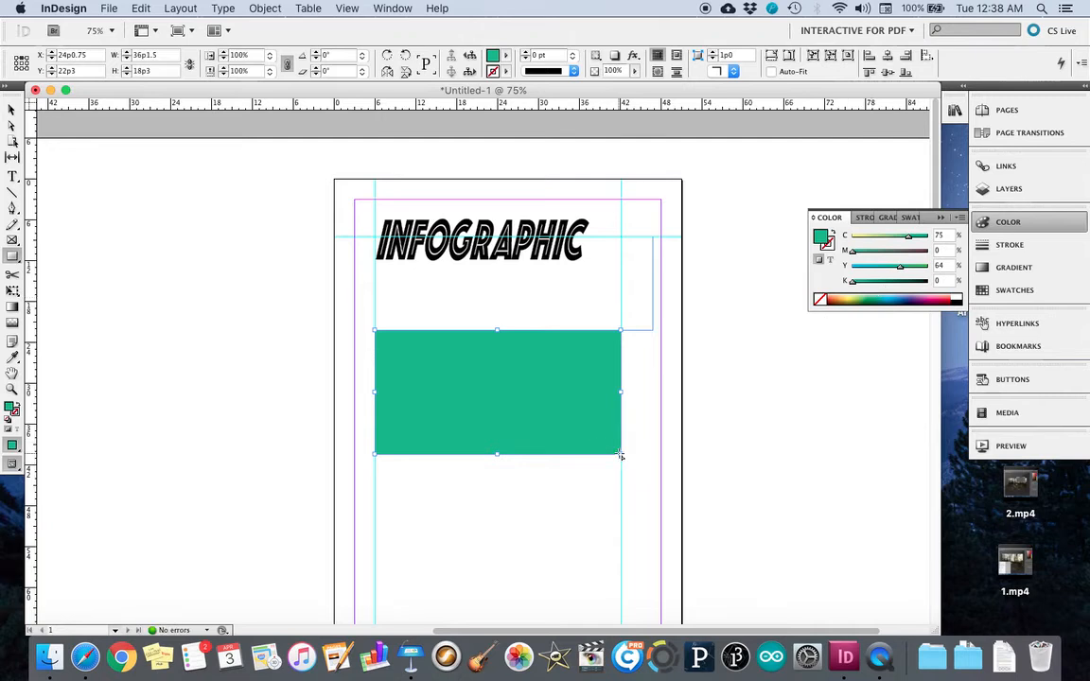
pyautogui.moveTo(620, 455); pyautogui.dragTo(665, 485)
pyautogui.click(850, 298)
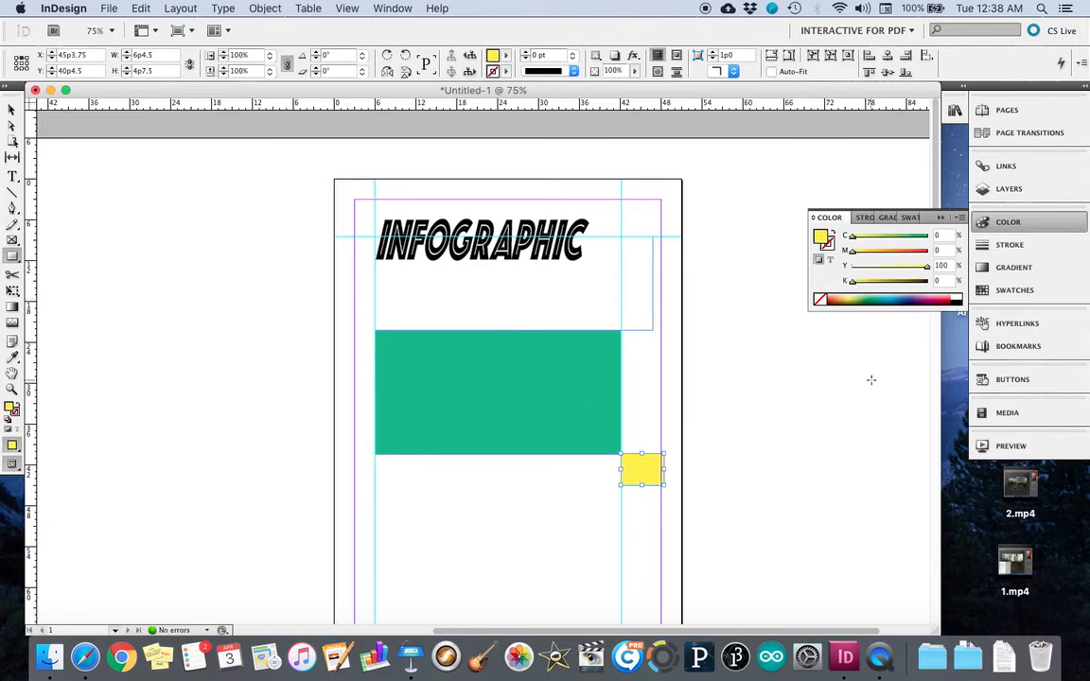
# - Add a new layer above Layer 1 and expand Layer 1 to list its objects
pyautogui.click(1004, 189)
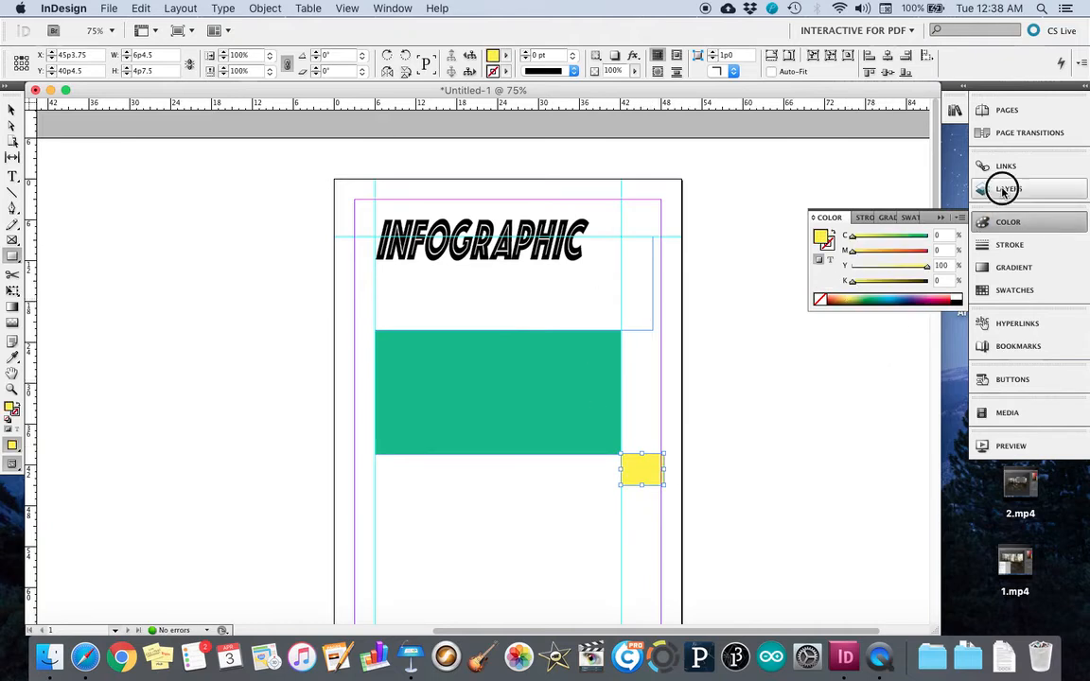
pyautogui.click(1004, 189)
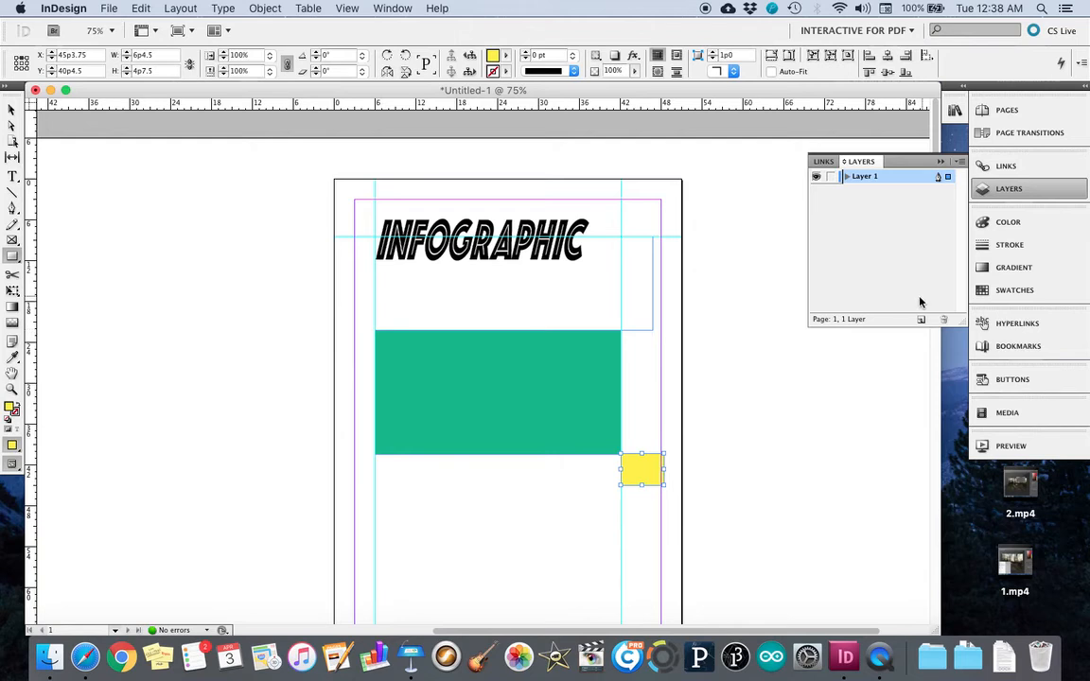
pyautogui.click(922, 321)
pyautogui.click(12, 108)
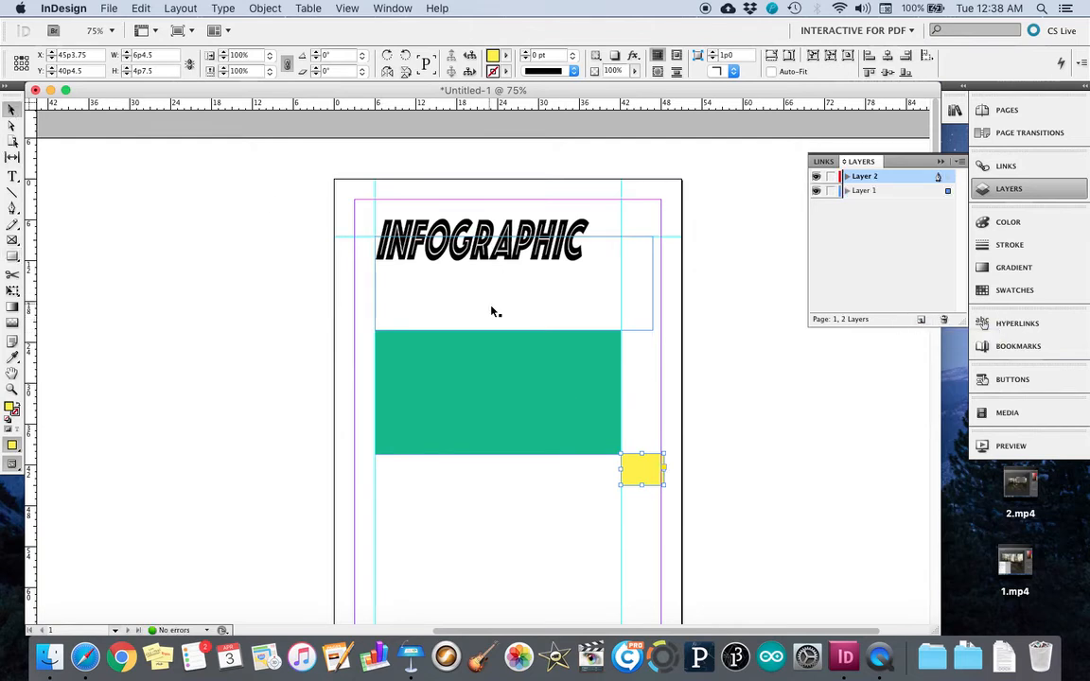
pyautogui.click(846, 191)
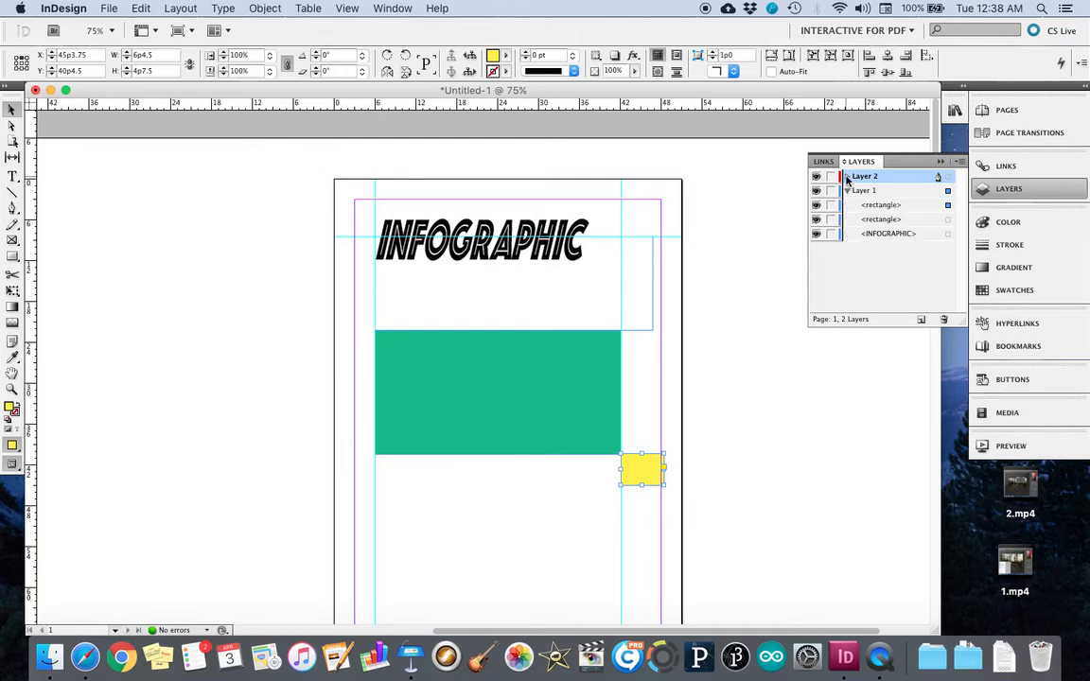
# - Move the yellow rectangle from Layer 1 into Layer 2
pyautogui.click(880, 206)
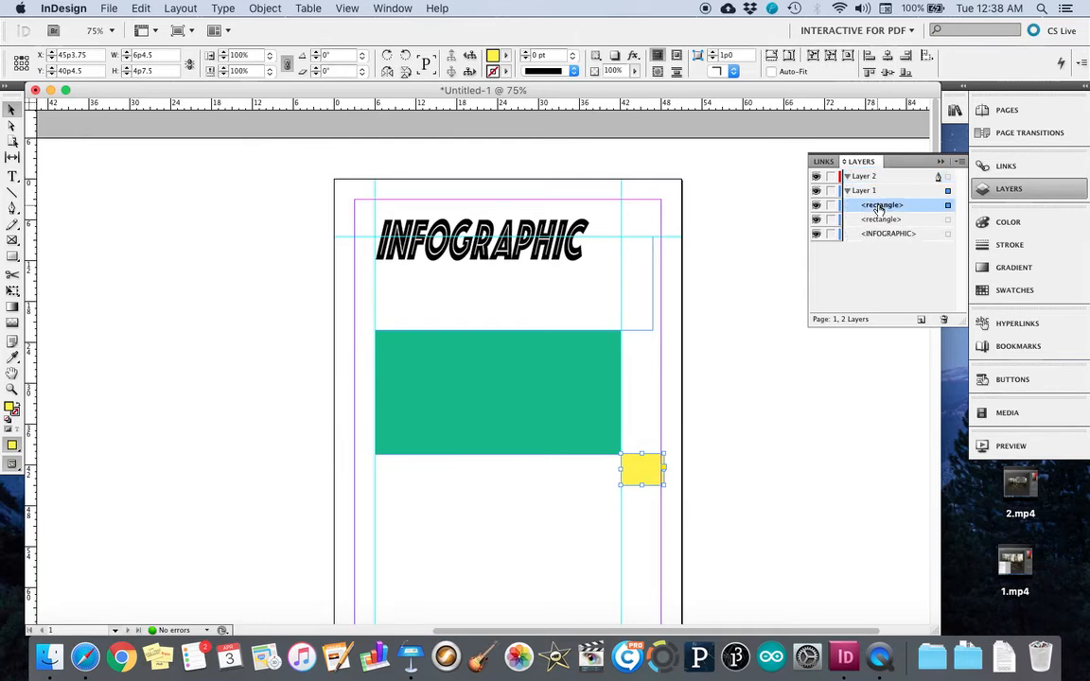
pyautogui.moveTo(880, 208); pyautogui.dragTo(877, 183)
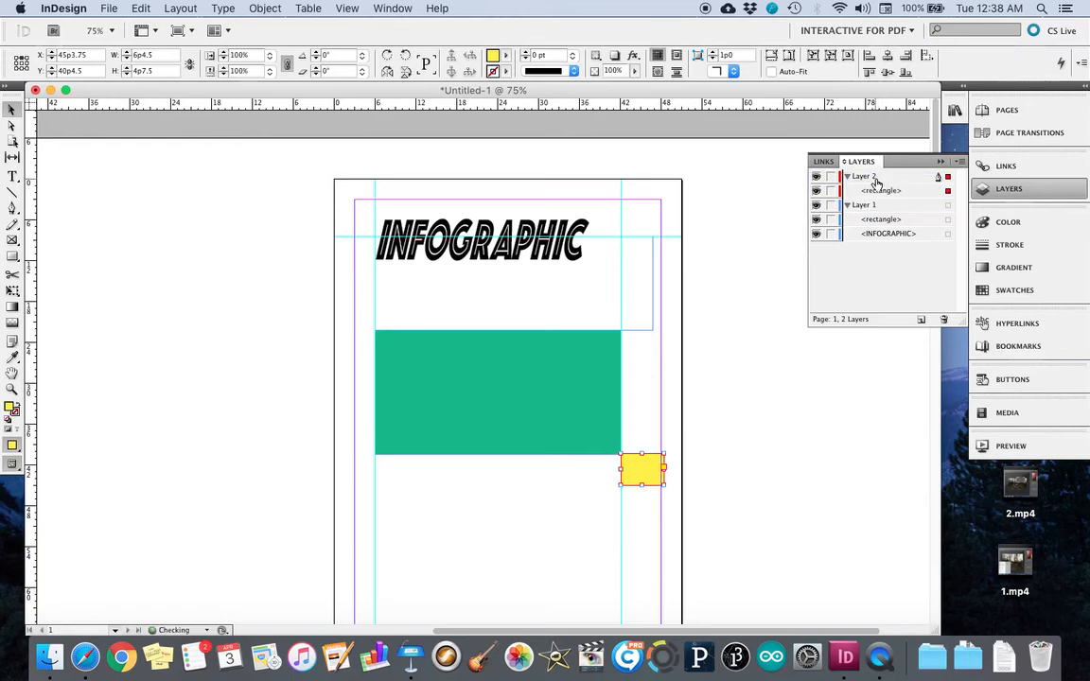
# - Hide and reshow the yellow rectangle, Layer 1 and Layer 2 in turn to check what each controls, leaving both layers expanded
pyautogui.click(816, 190)
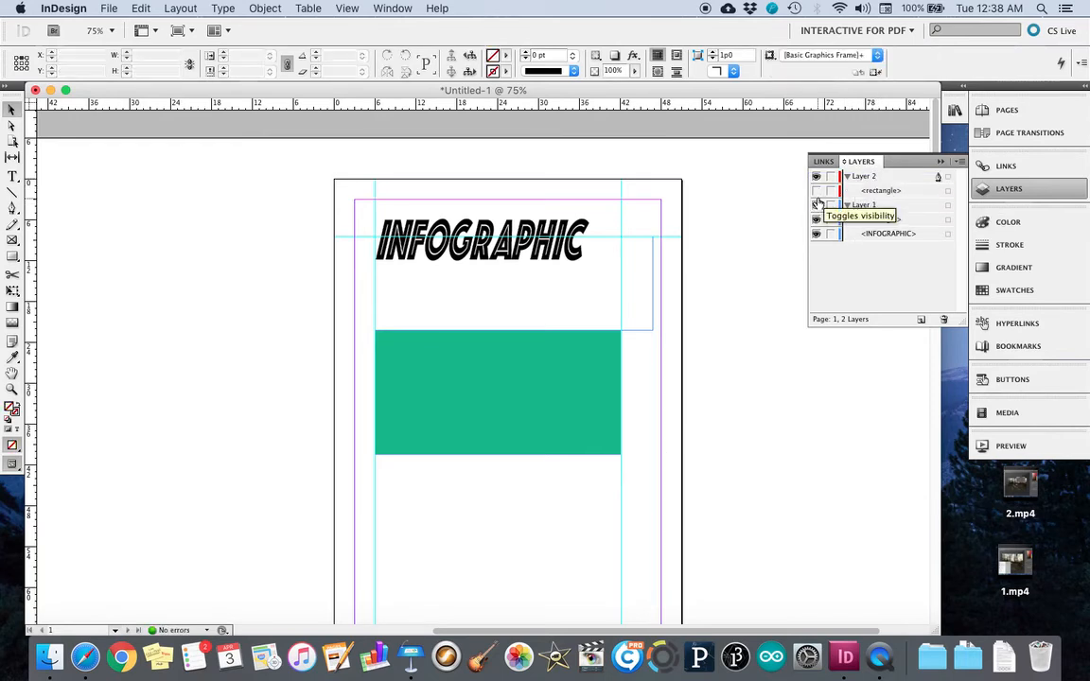
pyautogui.click(816, 190)
pyautogui.click(847, 204)
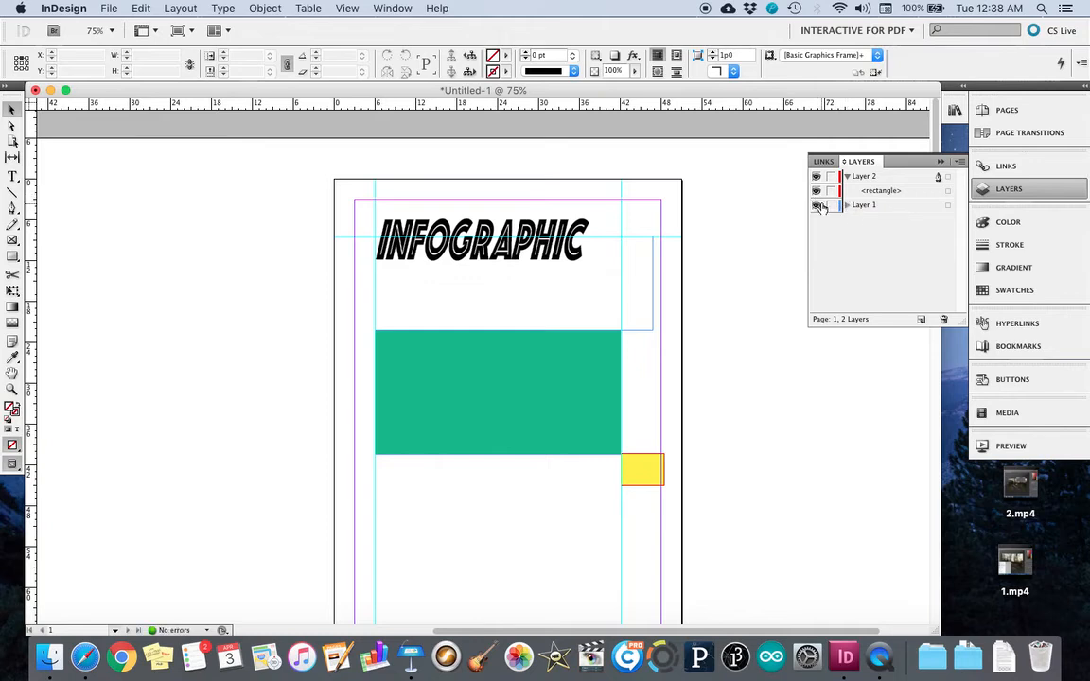
pyautogui.click(815, 205)
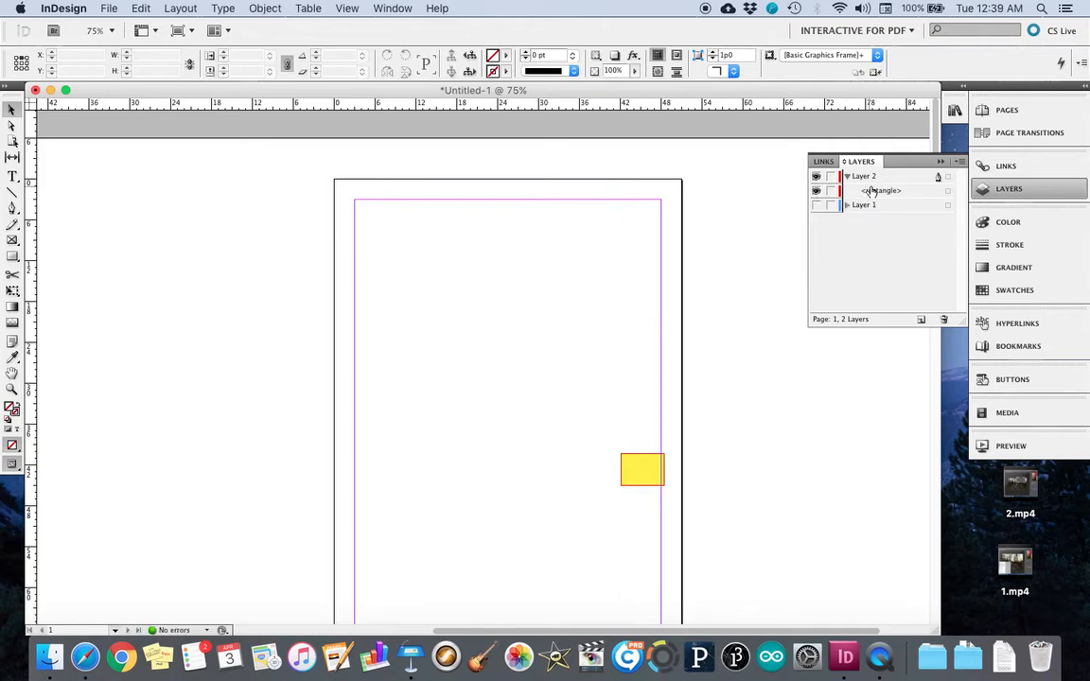
pyautogui.click(815, 205)
pyautogui.click(817, 177)
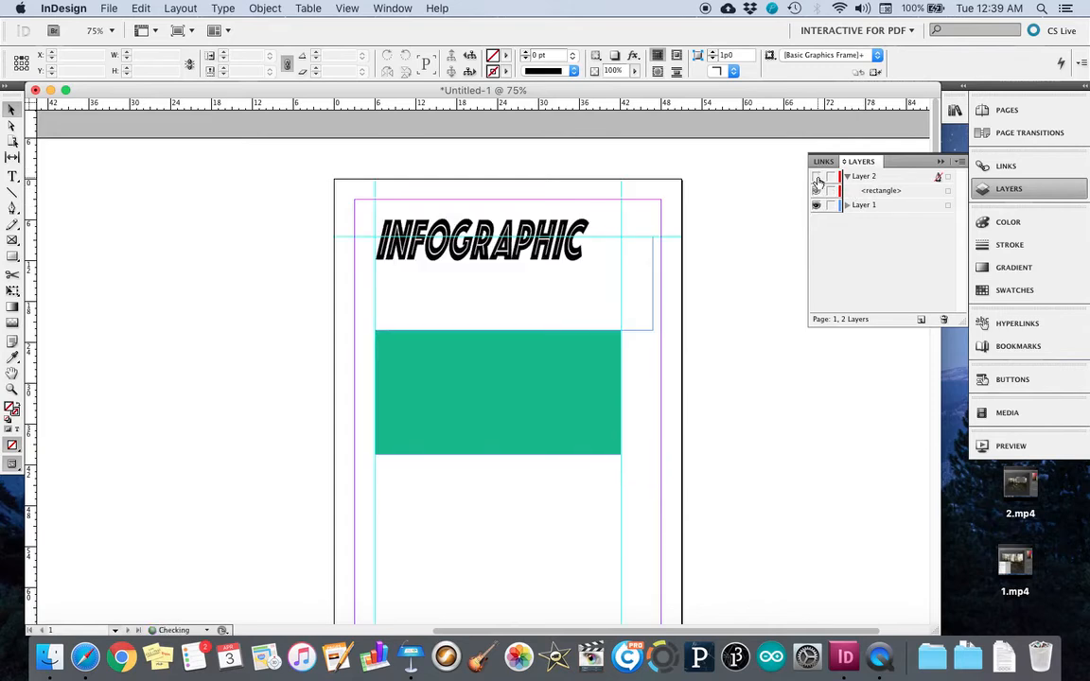
pyautogui.click(817, 177)
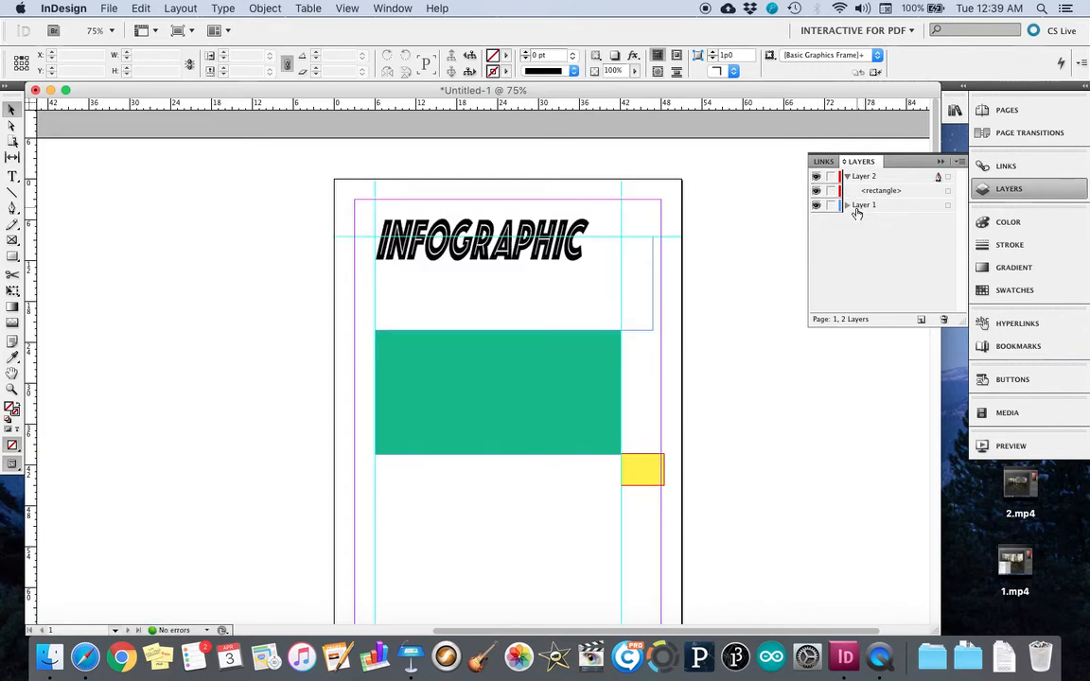
pyautogui.click(847, 206)
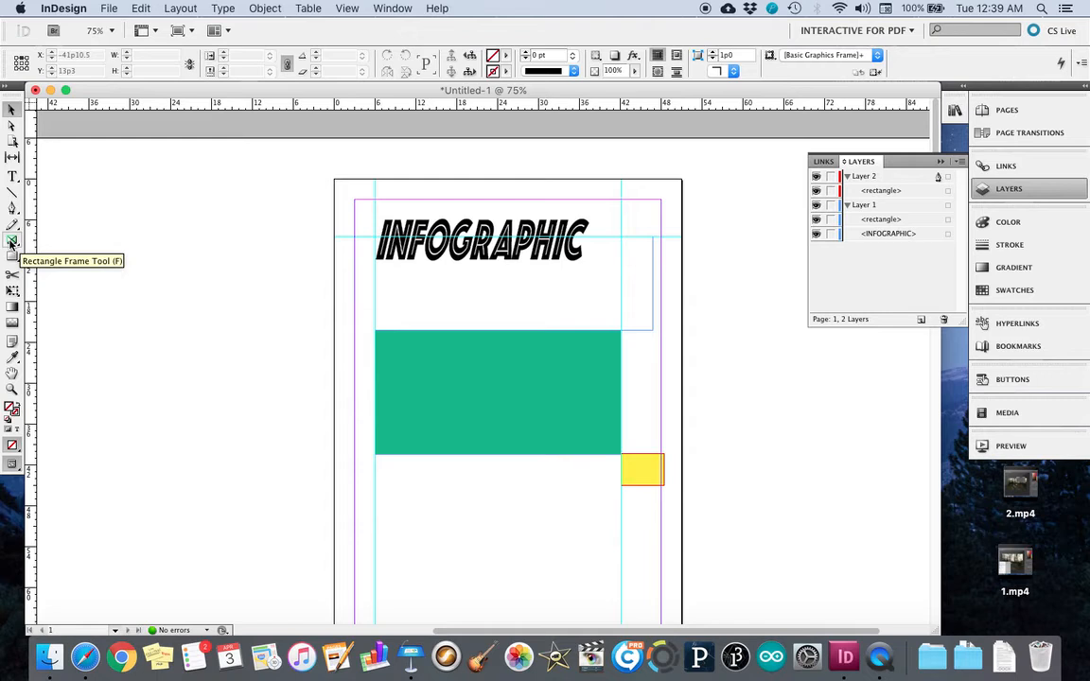
# - Add a vertical ruler guide at 24p0 and two horizontal ruler guides at about 45p7.5 and 59p0 below the green rectangle
pyautogui.moveTo(32, 326); pyautogui.dragTo(499, 372)
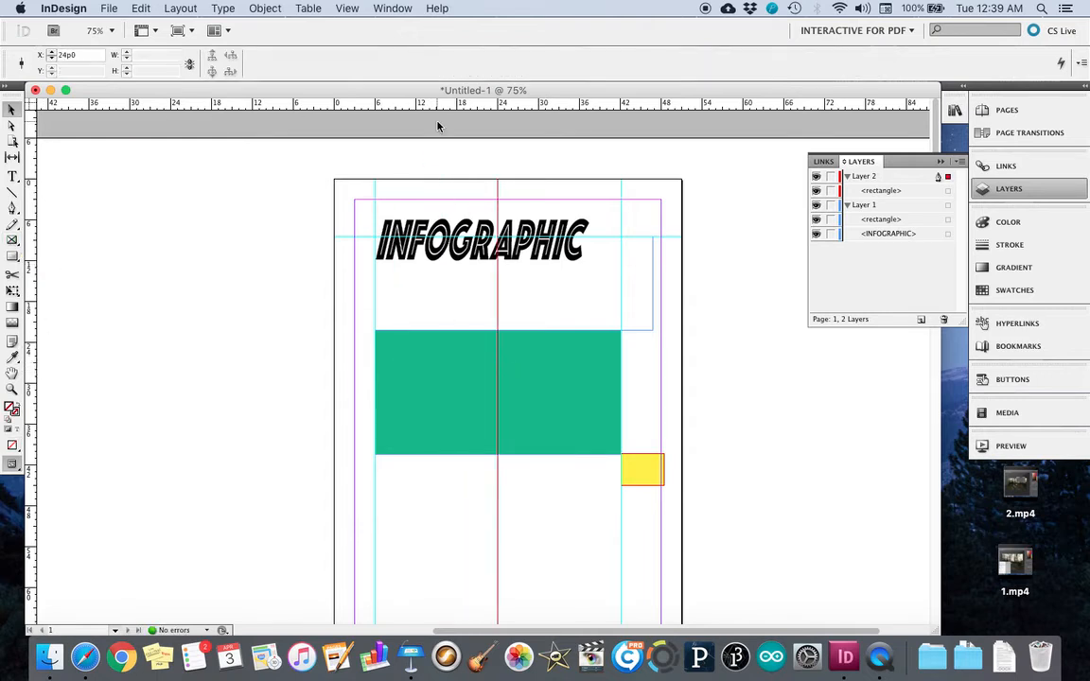
pyautogui.moveTo(438, 110); pyautogui.dragTo(489, 489)
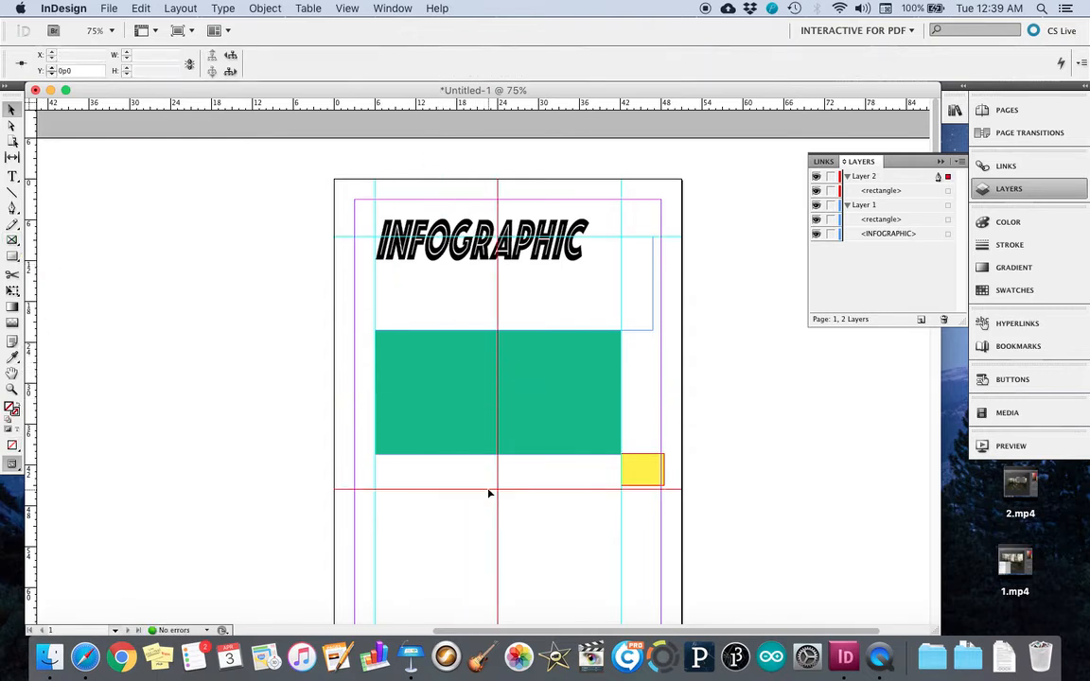
pyautogui.moveTo(396, 98); pyautogui.dragTo(489, 581)
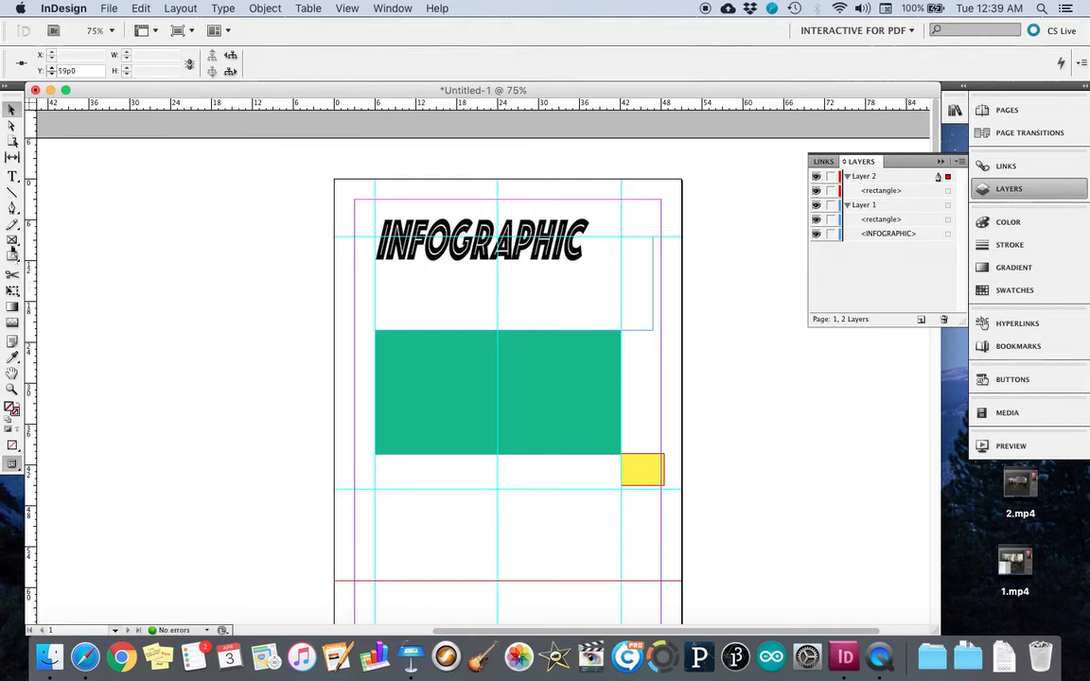
# - Draw an 18p0 by 13p4.5 rectangle frame between the new guides and the 6p0 guide, and place IMG_6571.jpg from Downloads in it
pyautogui.click(13, 240)
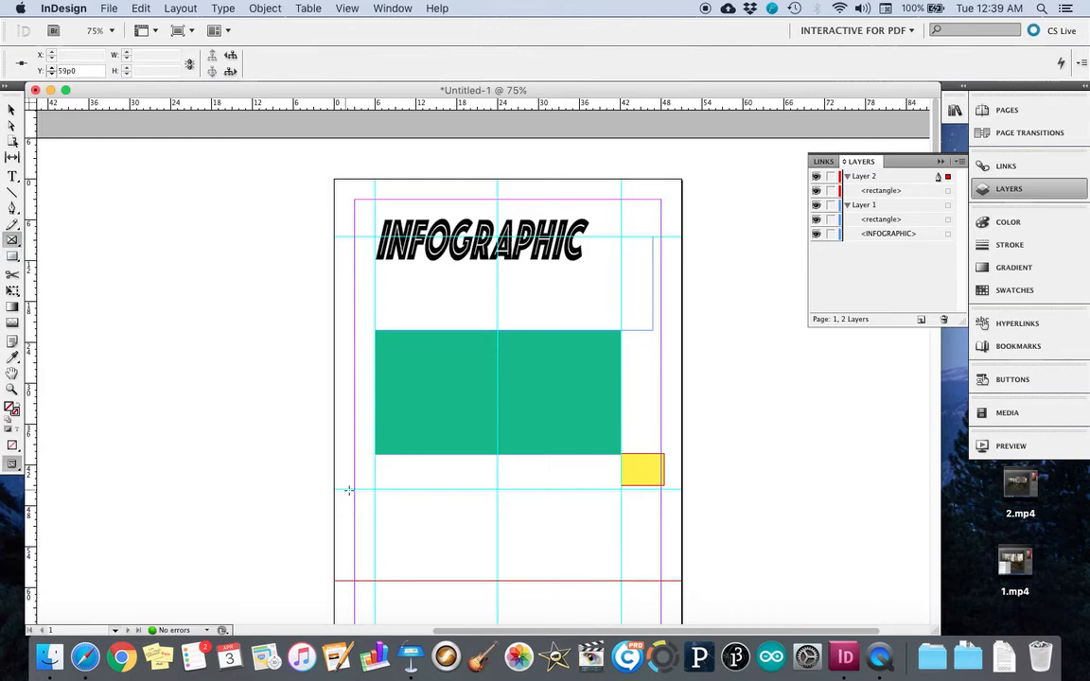
pyautogui.moveTo(375, 490); pyautogui.dragTo(498, 580)
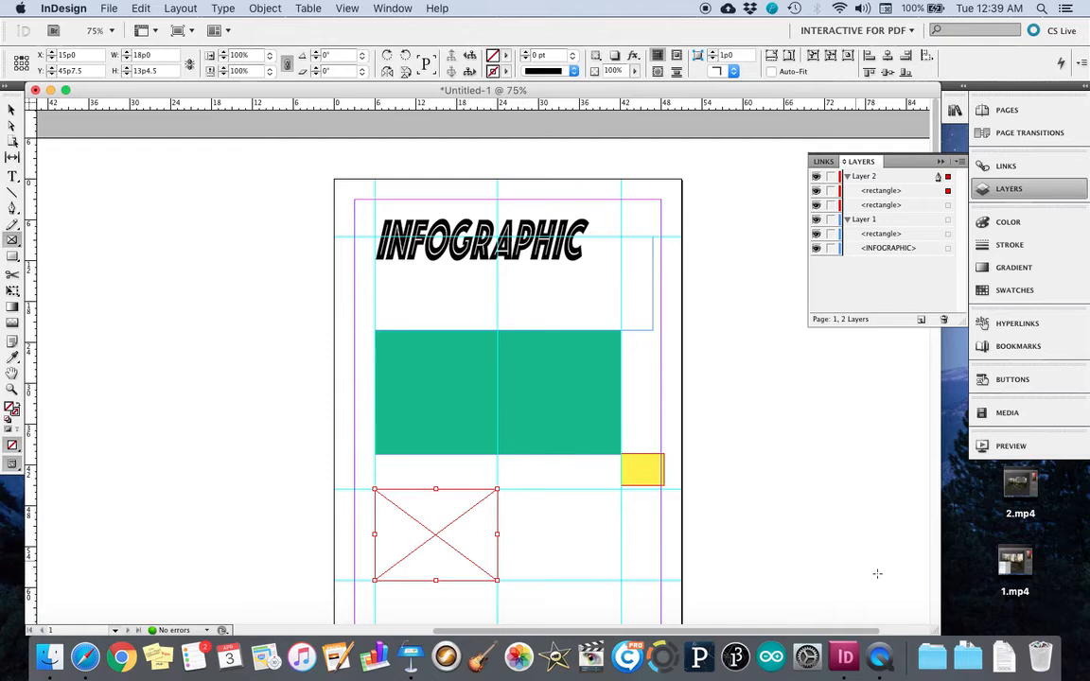
pyautogui.click(1004, 660)
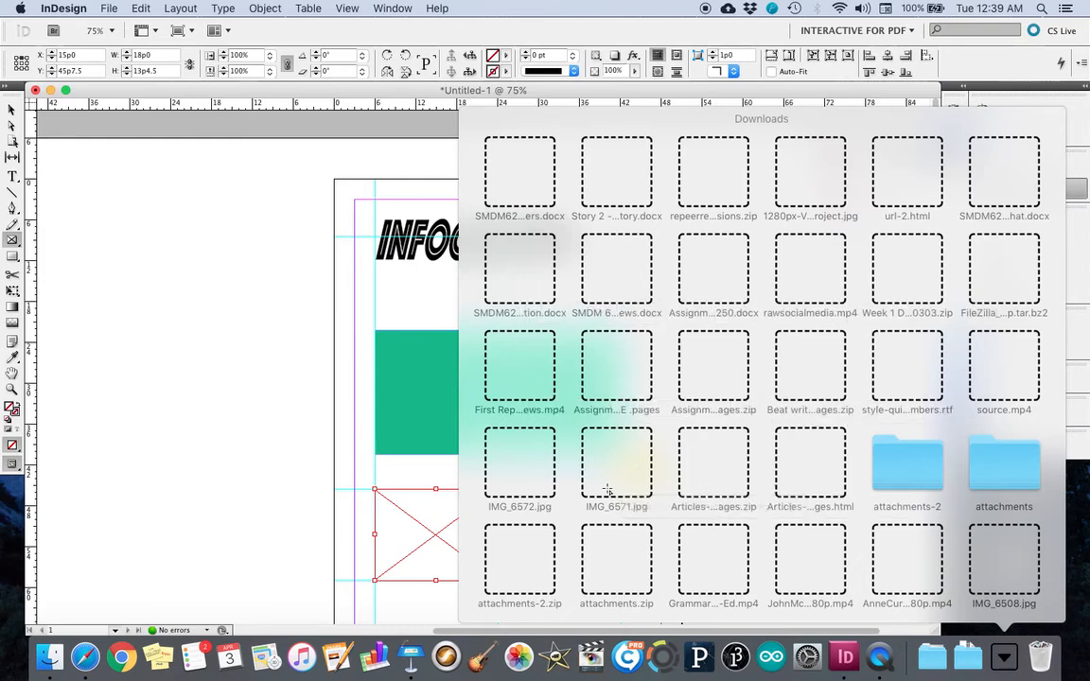
pyautogui.moveTo(611, 463); pyautogui.dragTo(415, 526)
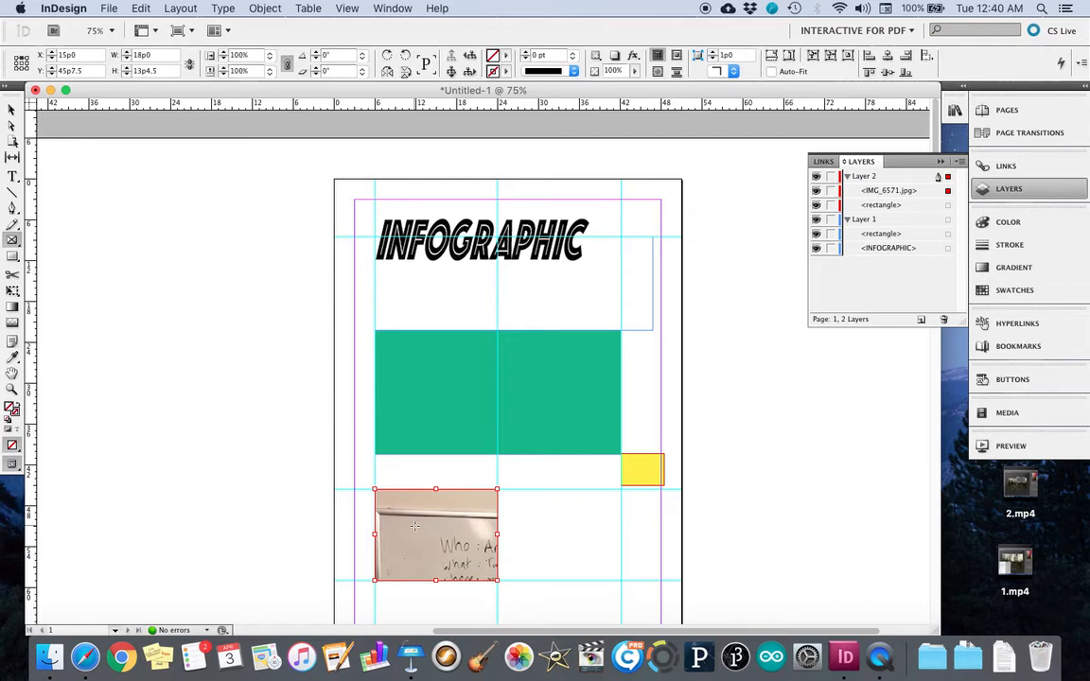
pyautogui.click(414, 526)
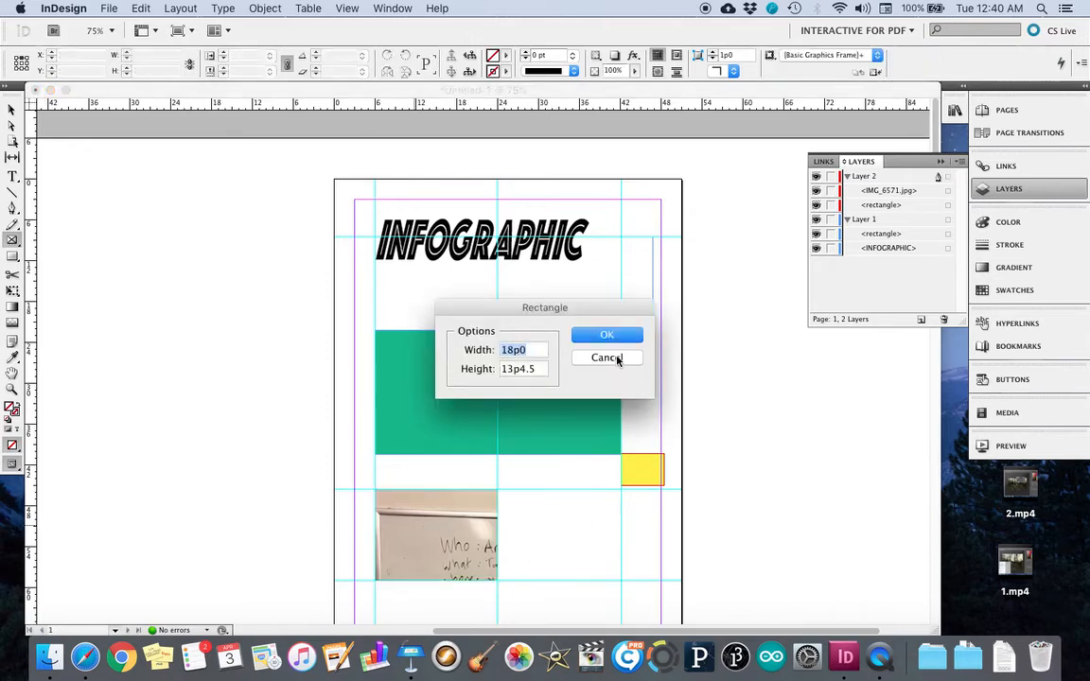
pyautogui.click(615, 358)
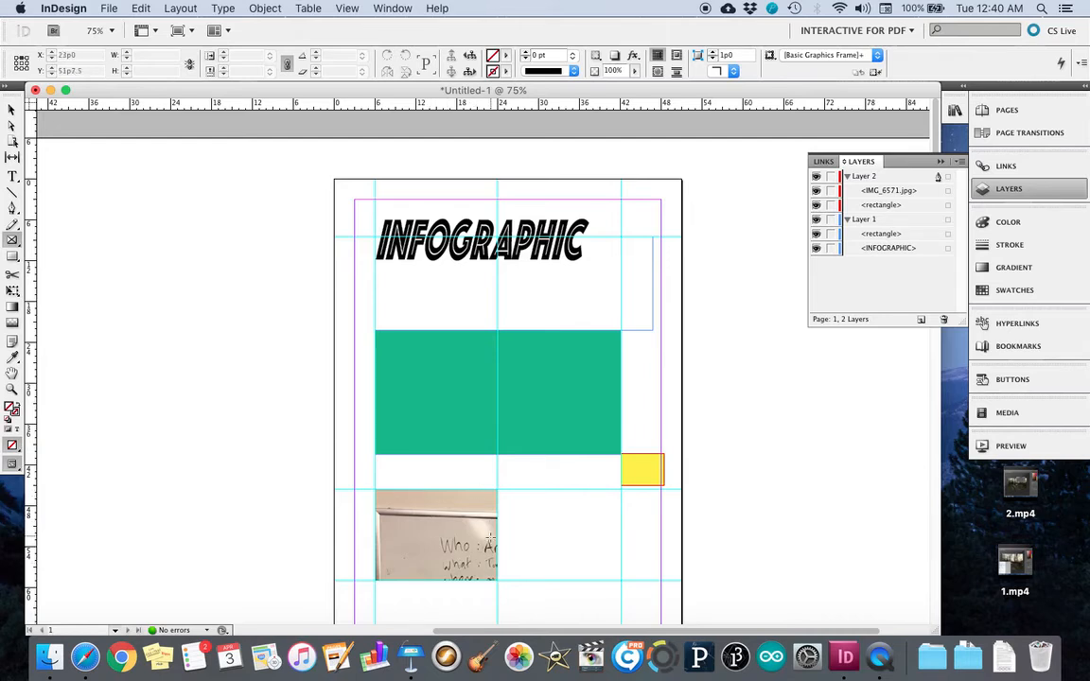
# - Try the fill frame proportionally, fit content proportionally, fit content to frame and center content options on the whiteboard image frame
pyautogui.click(12, 109)
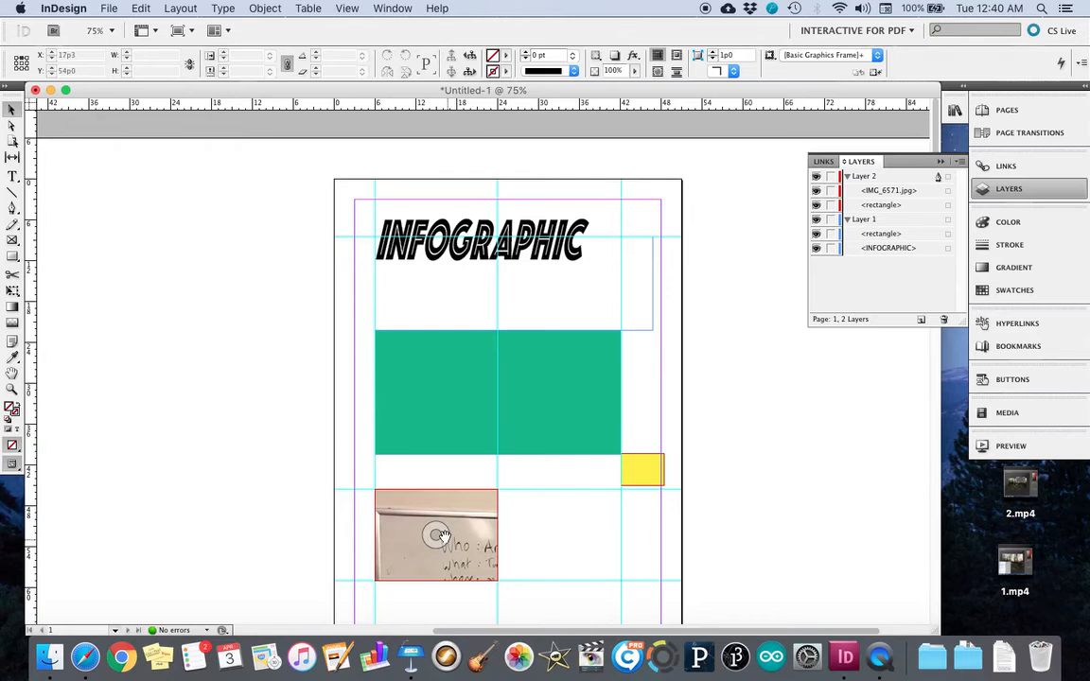
pyautogui.doubleClick(463, 559)
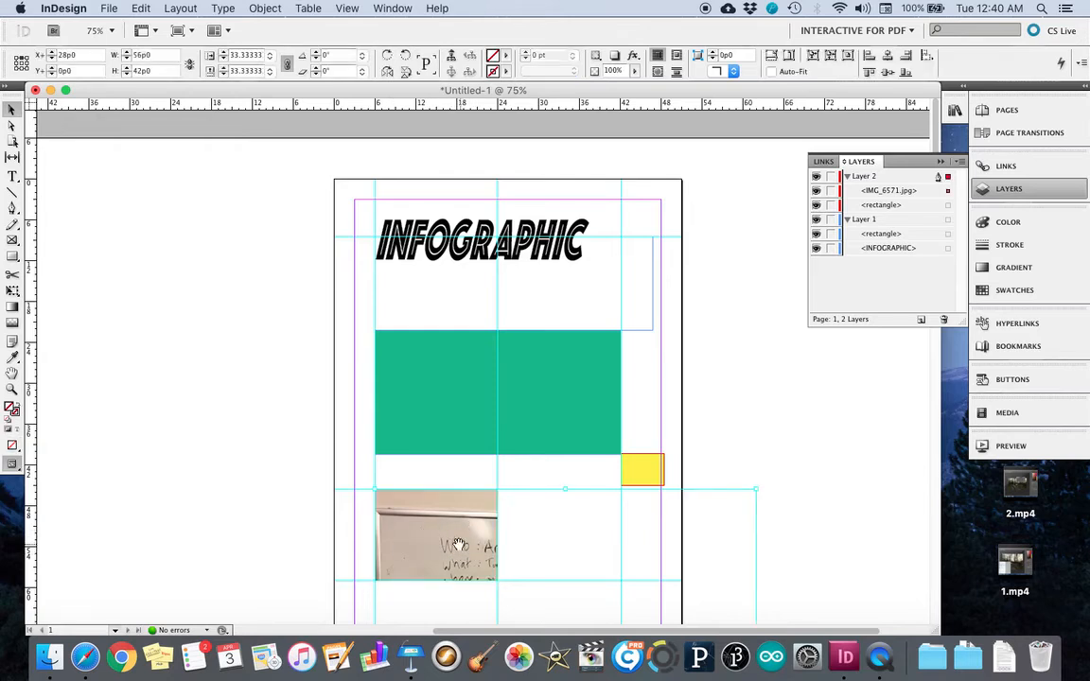
pyautogui.click(508, 551)
pyautogui.click(457, 540)
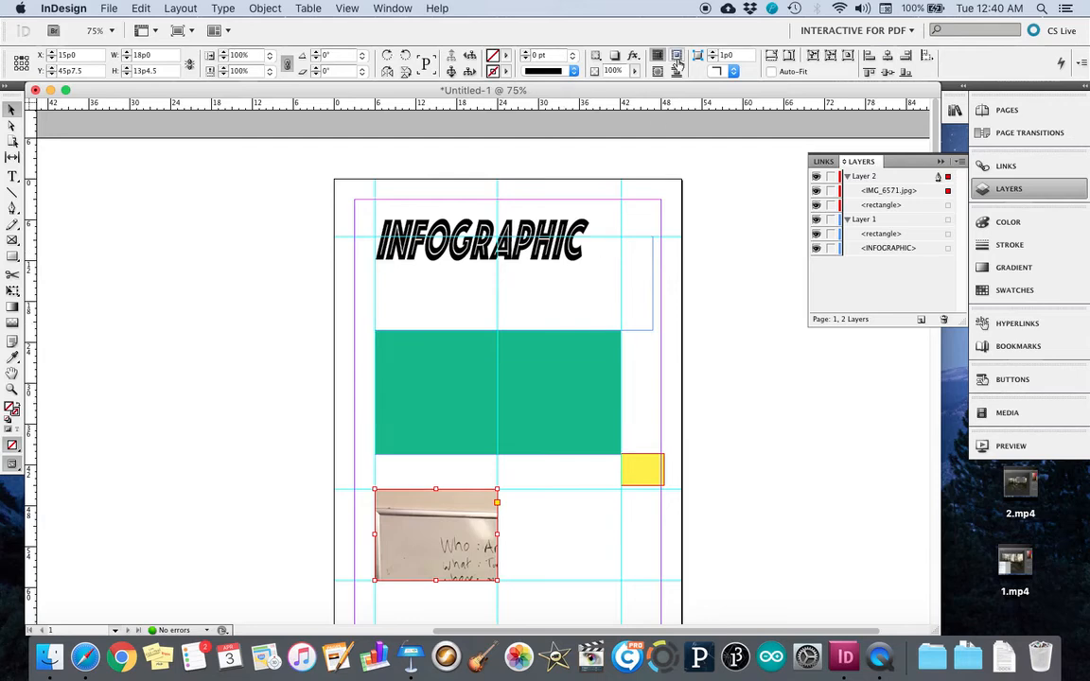
pyautogui.click(771, 58)
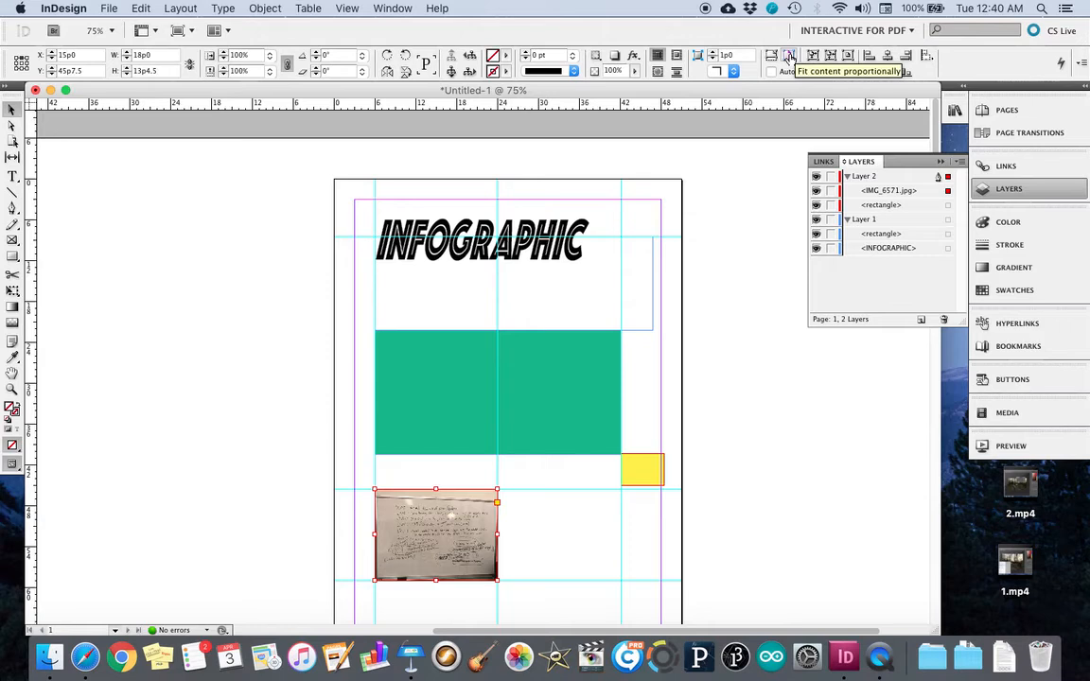
pyautogui.click(789, 58)
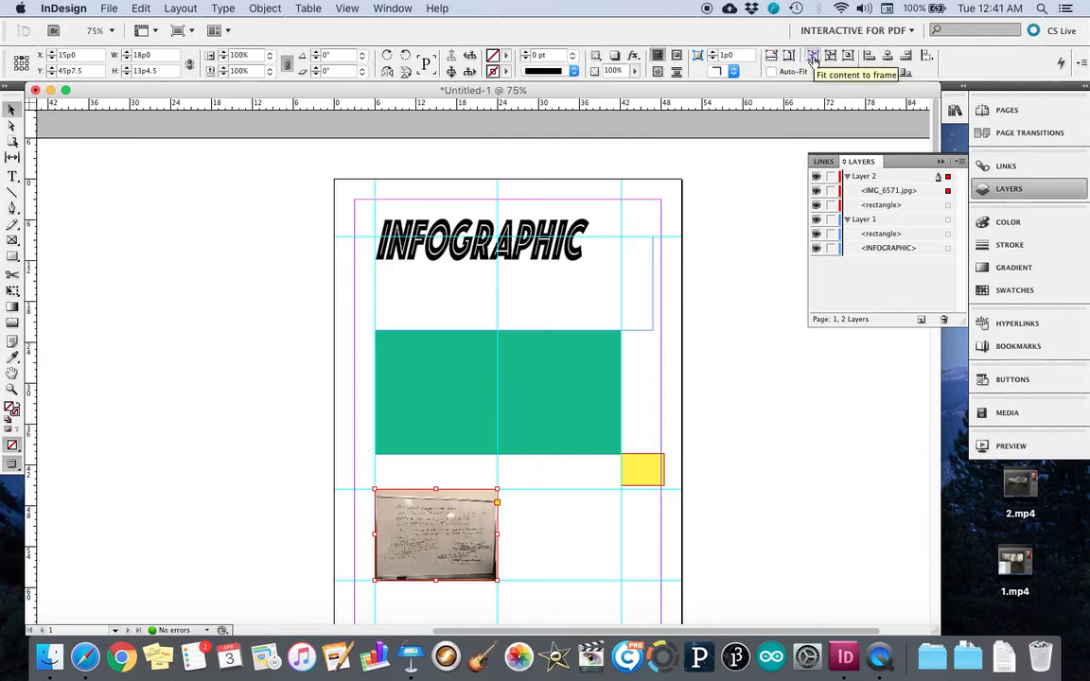
pyautogui.click(812, 59)
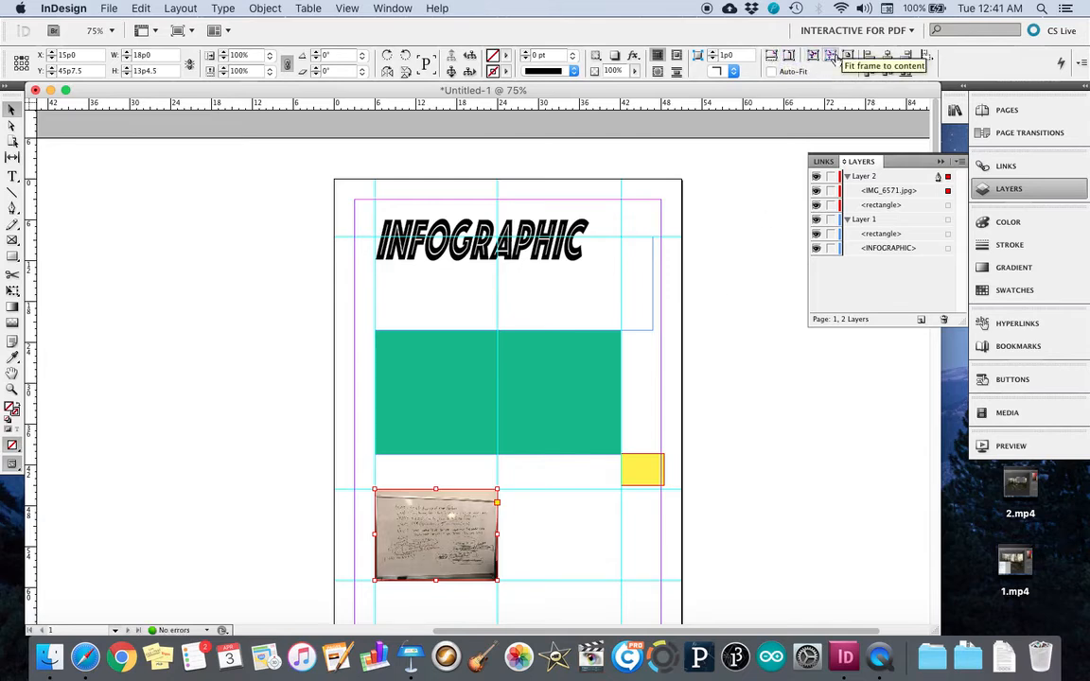
pyautogui.click(848, 57)
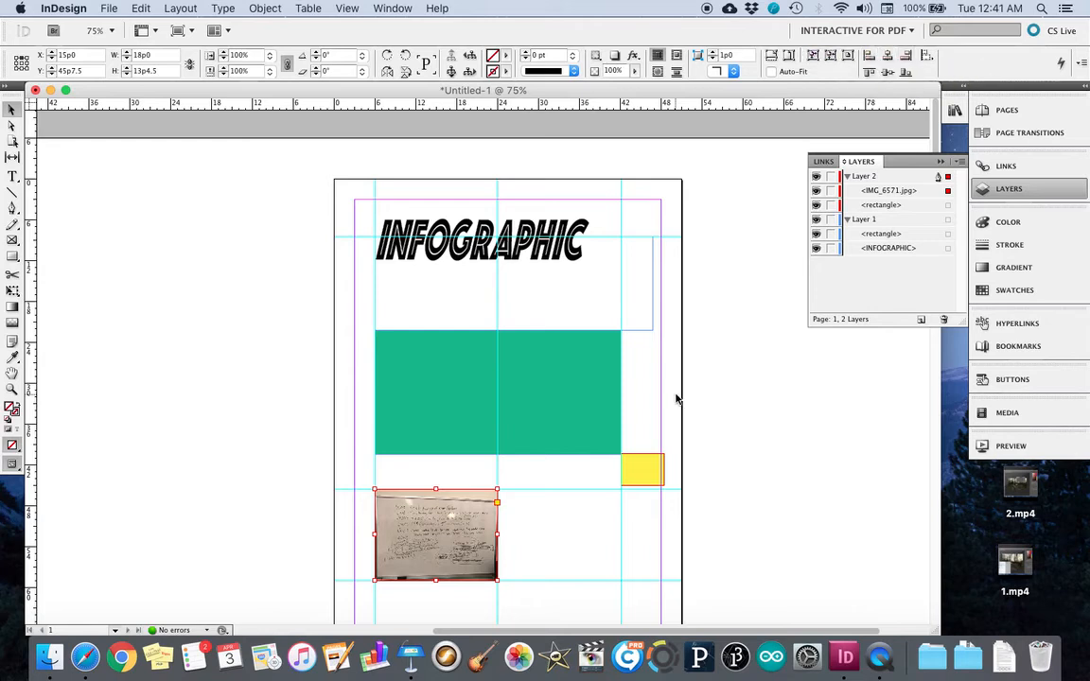
# - Enlarge the whiteboard image frame to about 33p7.5 by 15p6 and shift the picture inside it away from the upper-left corner
pyautogui.moveTo(499, 583); pyautogui.dragTo(603, 594)
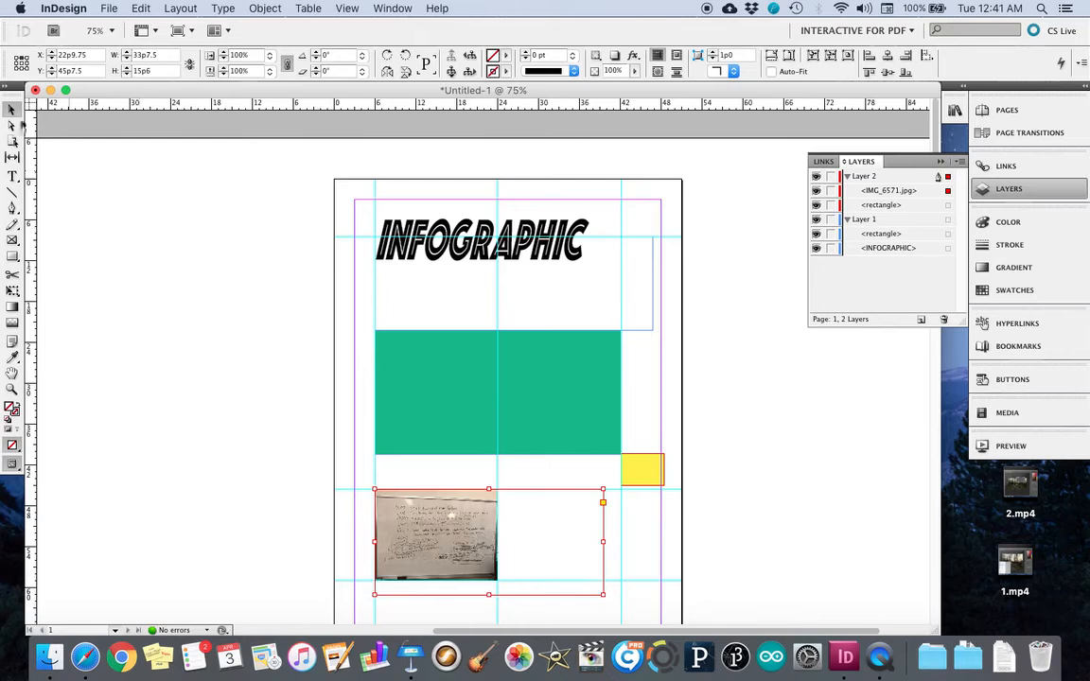
pyautogui.click(11, 126)
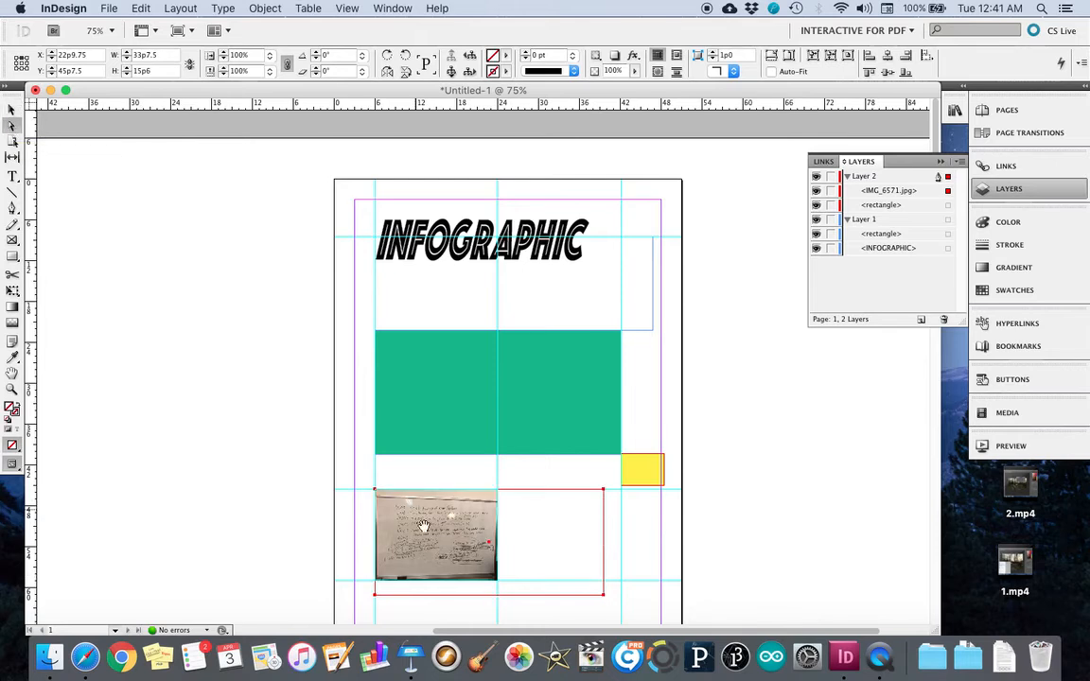
pyautogui.click(450, 556)
pyautogui.moveTo(450, 556); pyautogui.dragTo(471, 576)
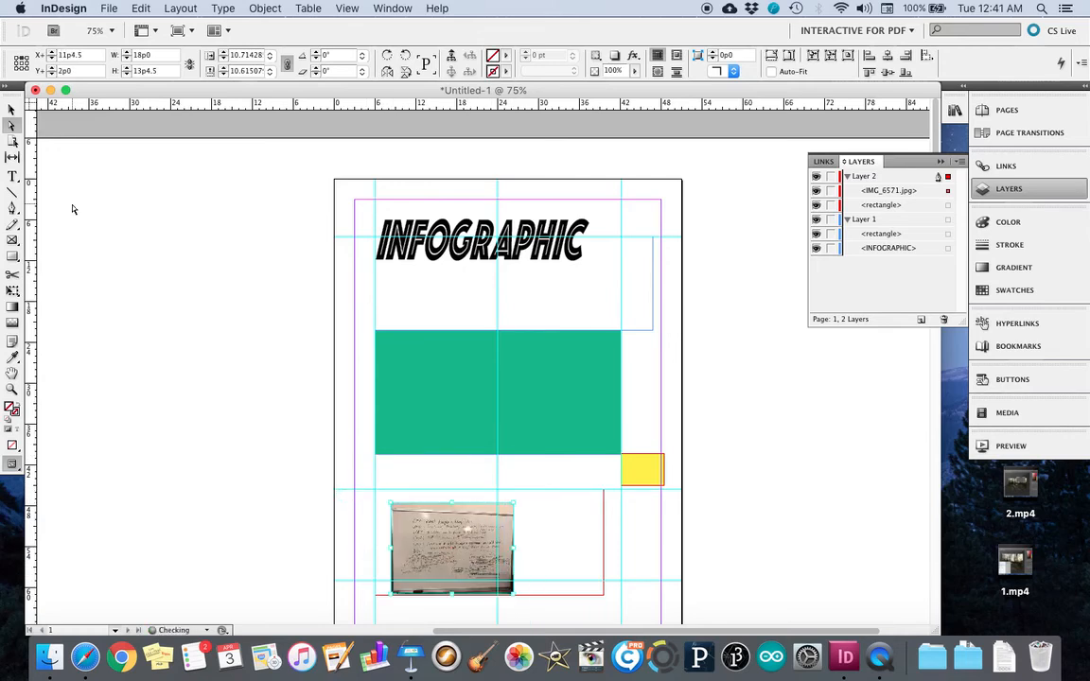
pyautogui.click(12, 110)
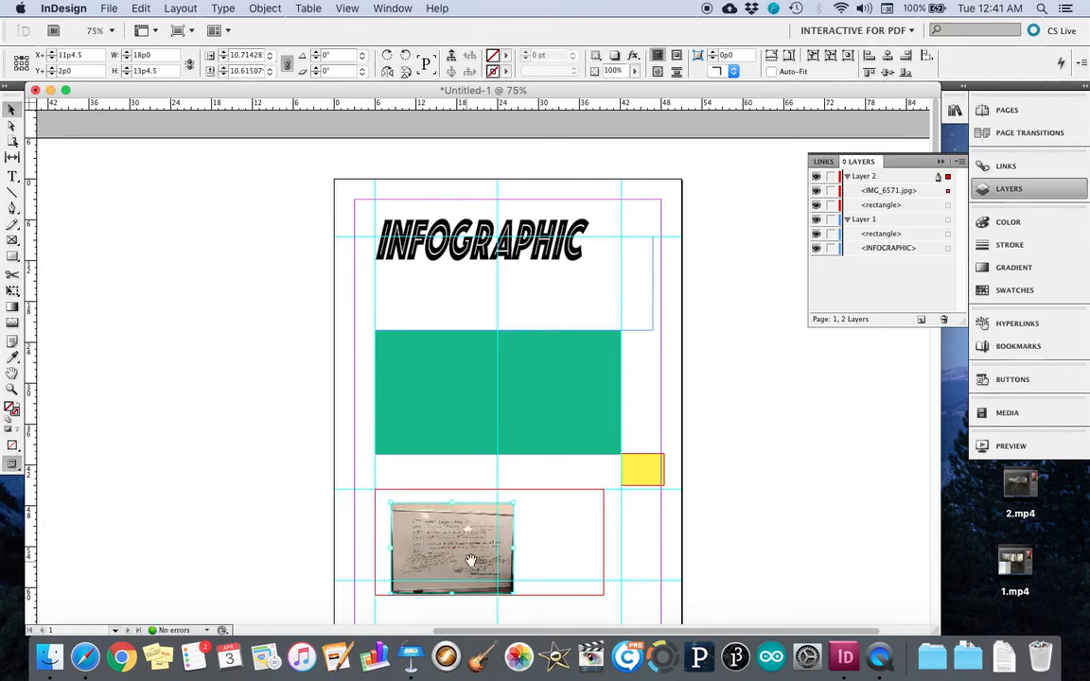
pyautogui.moveTo(477, 546)
pyautogui.mouseDown()
pyautogui.moveTo(441, 495)
pyautogui.moveTo(485, 548)
pyautogui.mouseUp()
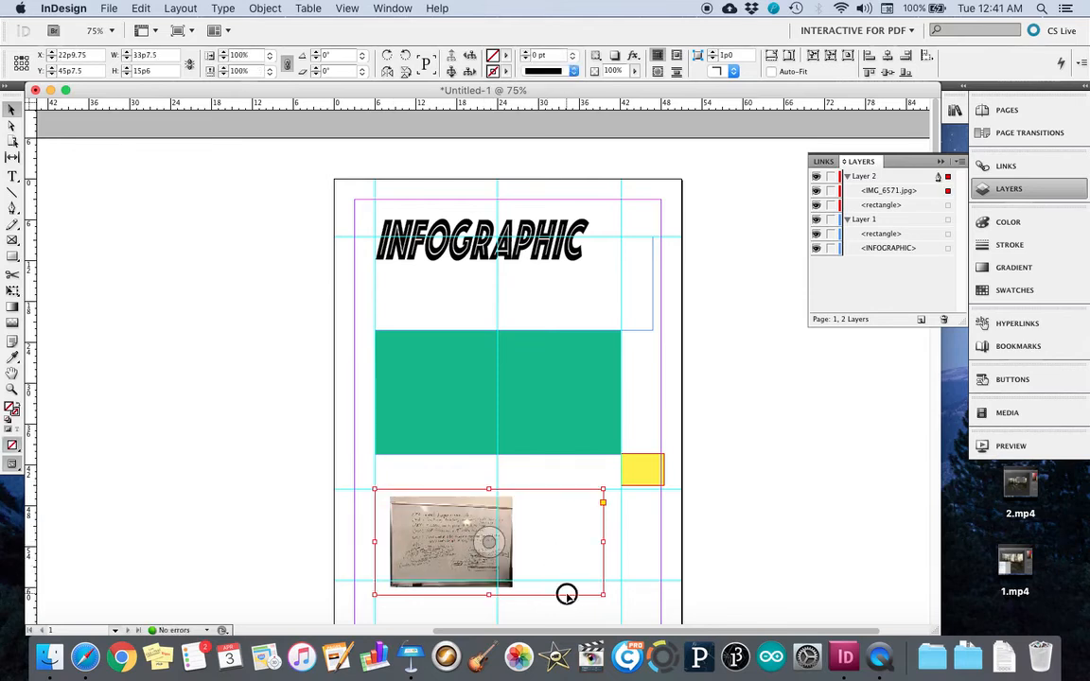
pyautogui.moveTo(567, 589)
pyautogui.mouseDown()
pyautogui.moveTo(535, 534)
pyautogui.moveTo(539, 575)
pyautogui.moveTo(574, 612)
pyautogui.moveTo(568, 595)
pyautogui.mouseUp()
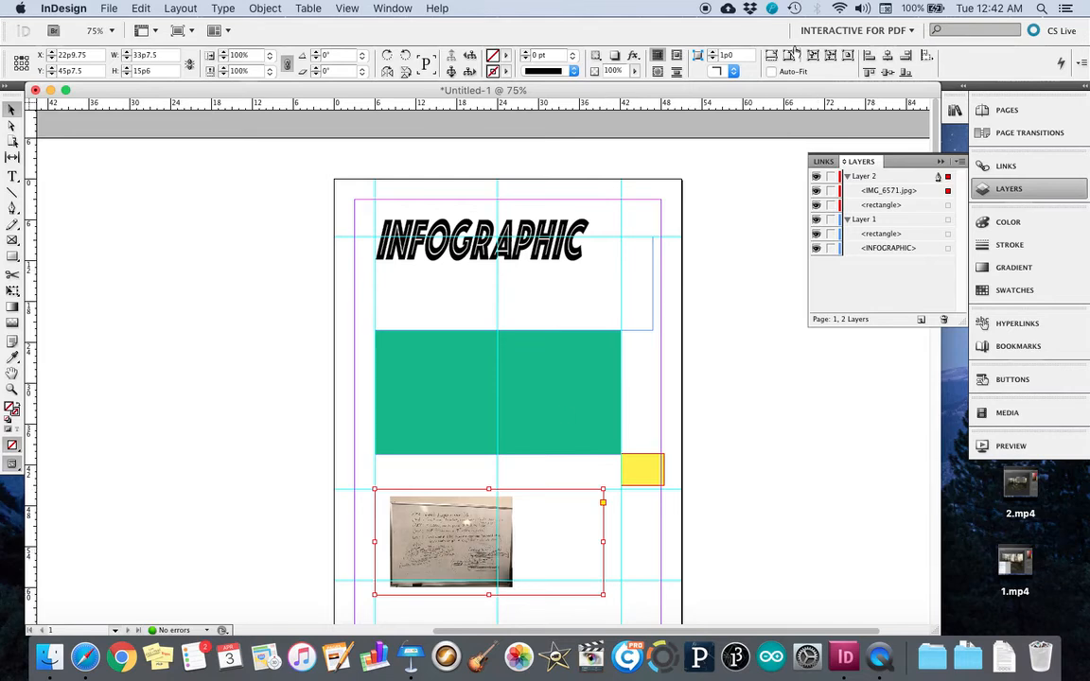
# - Try fill frame proportionally, fit content proportionally and fit content to frame on the enlarged image frame
pyautogui.click(771, 56)
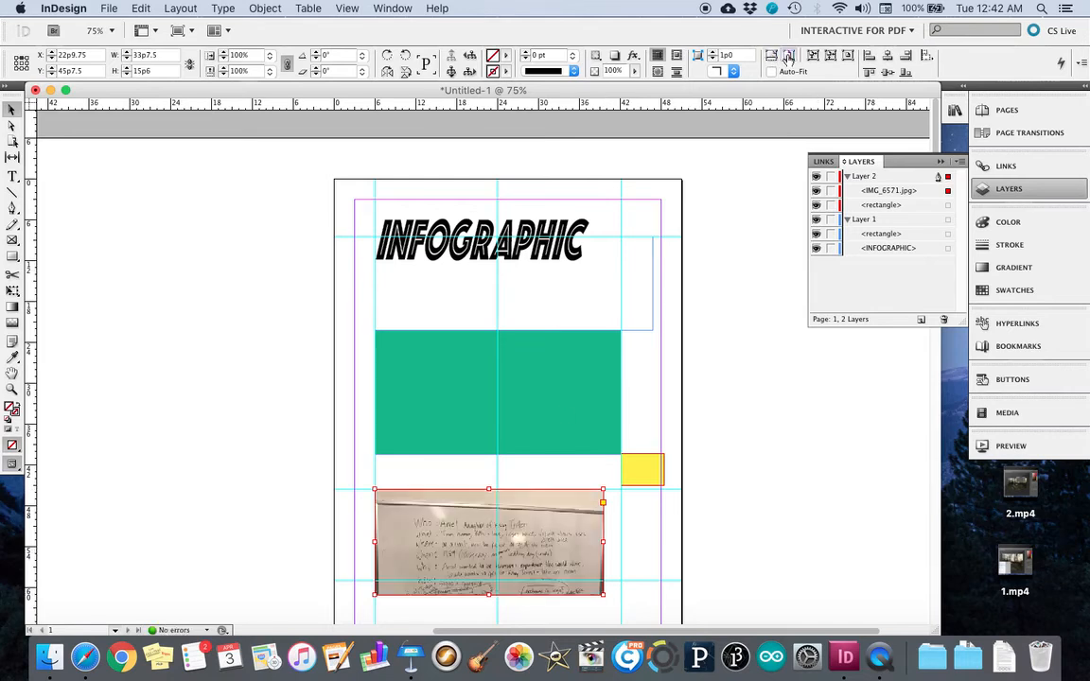
pyautogui.click(789, 57)
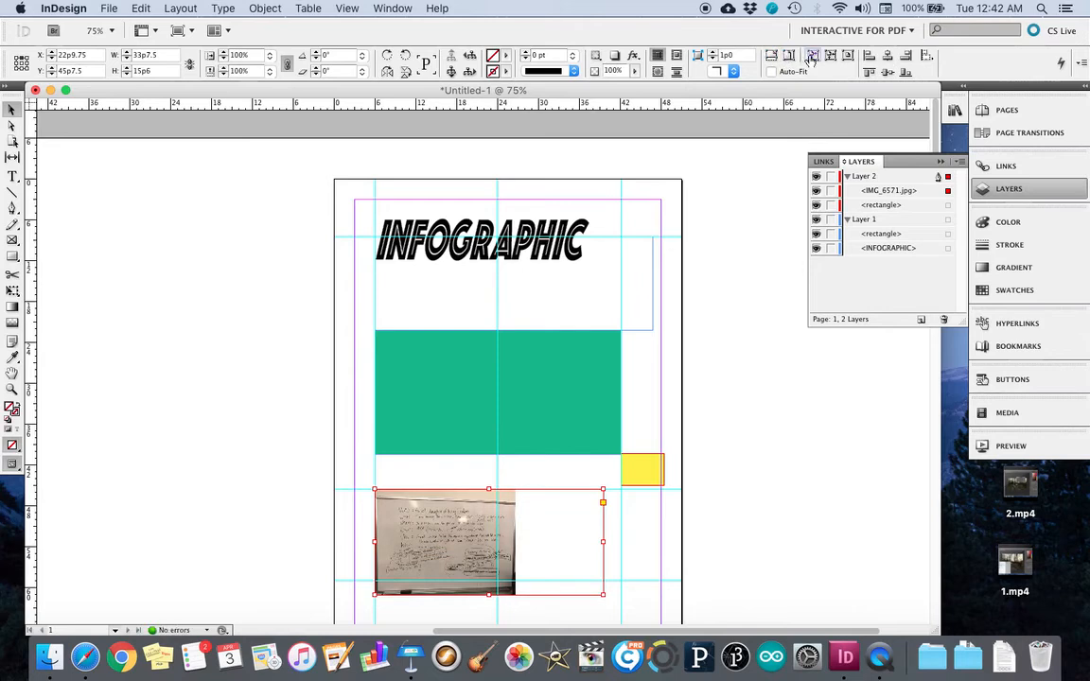
pyautogui.click(811, 57)
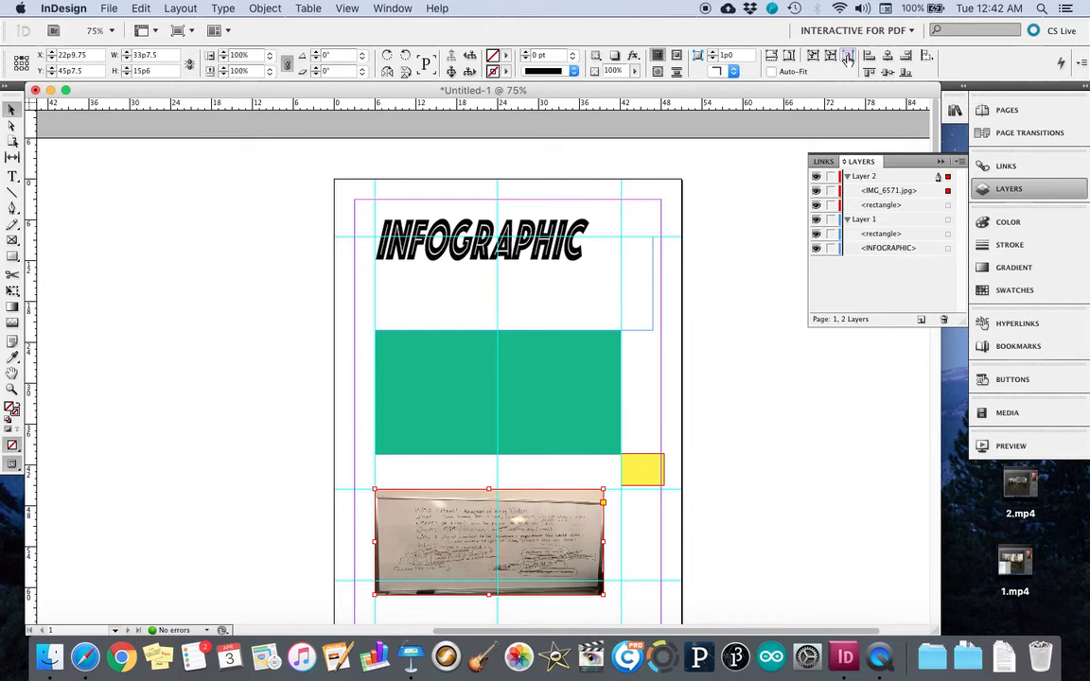
# - Fit the whiteboard picture proportionally, center it in its frame and fit the frame to the content
pyautogui.click(788, 59)
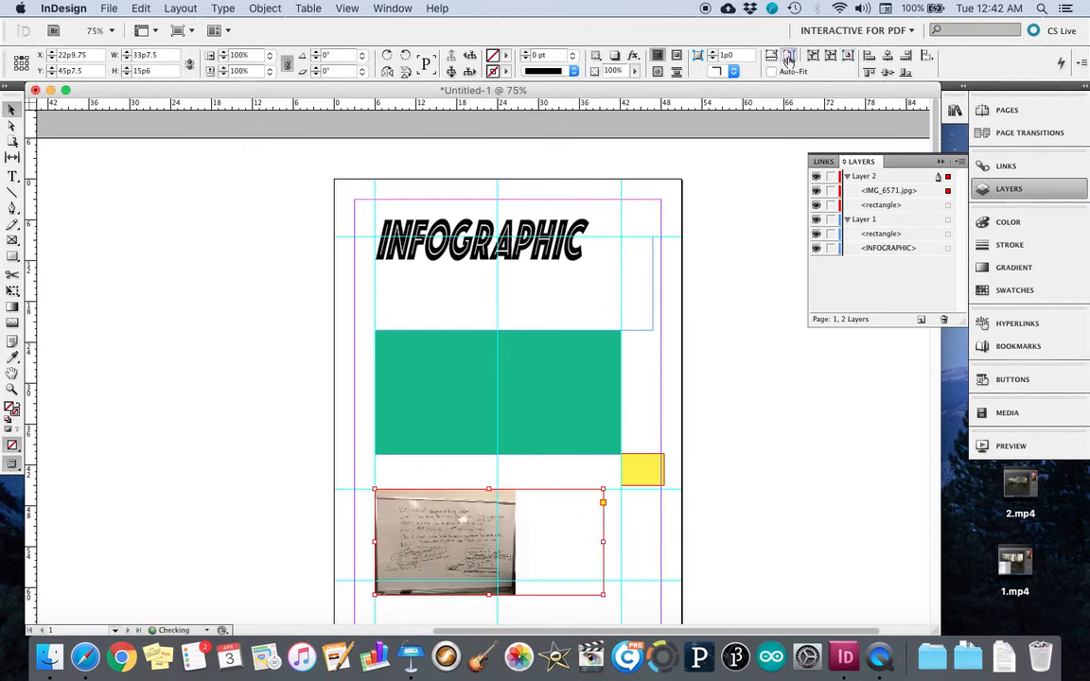
pyautogui.click(848, 57)
pyautogui.click(828, 56)
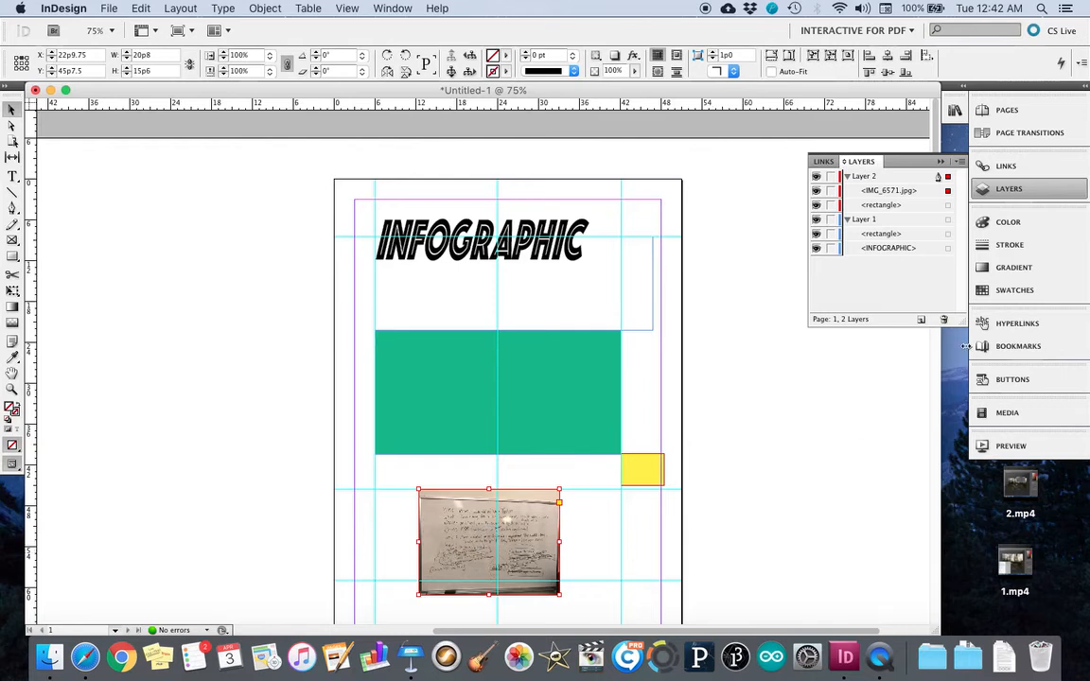
# - Look over the button, hyperlink and media options available for interactive elements
pyautogui.click(1007, 381)
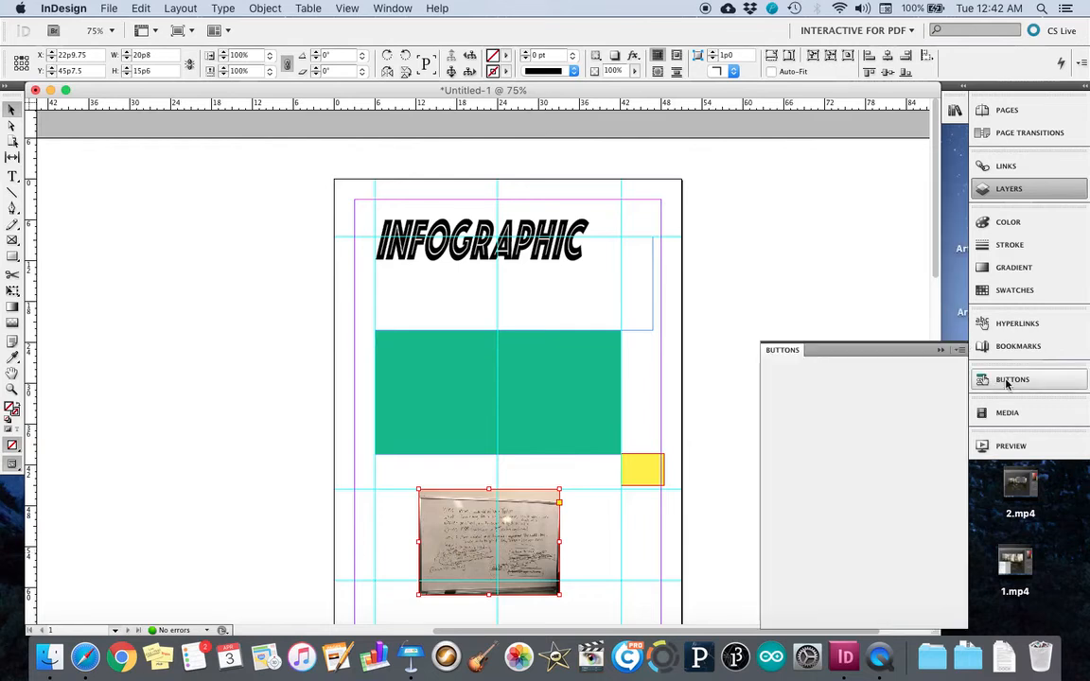
pyautogui.click(1014, 326)
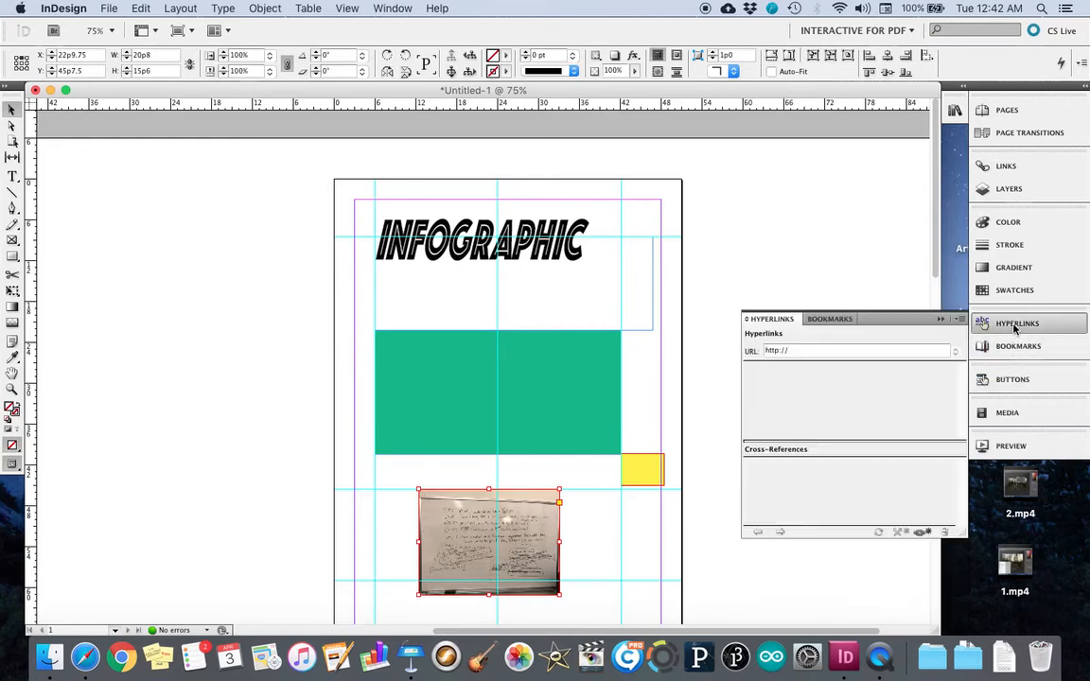
pyautogui.click(1010, 413)
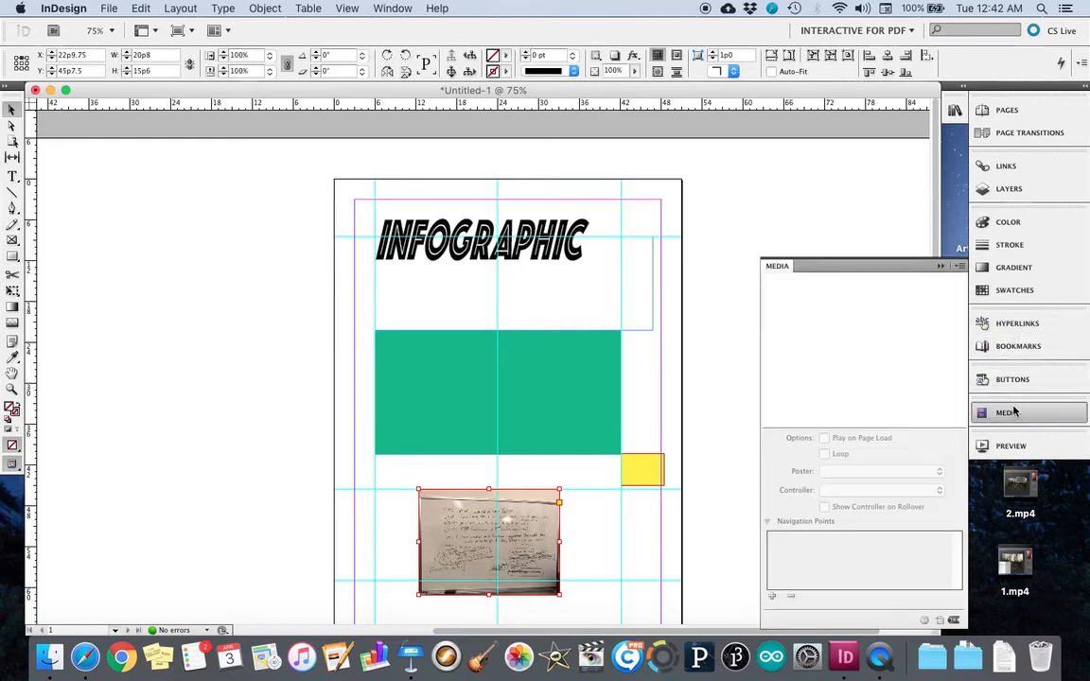
pyautogui.click(1011, 380)
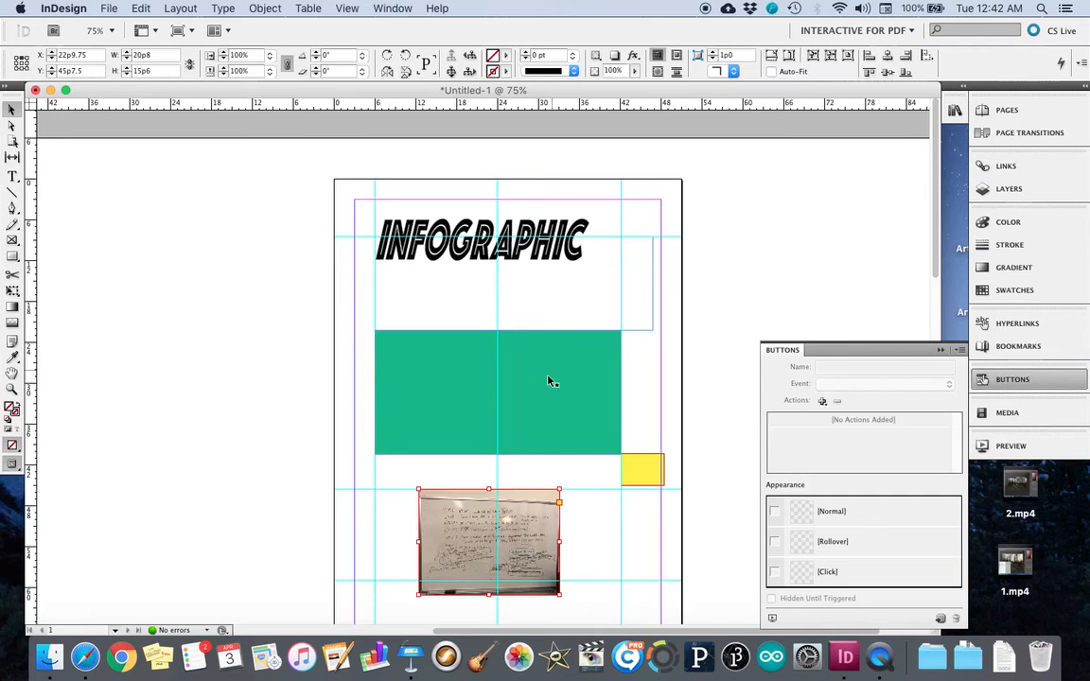
pyautogui.click(12, 121)
pyautogui.click(12, 110)
pyautogui.click(448, 409)
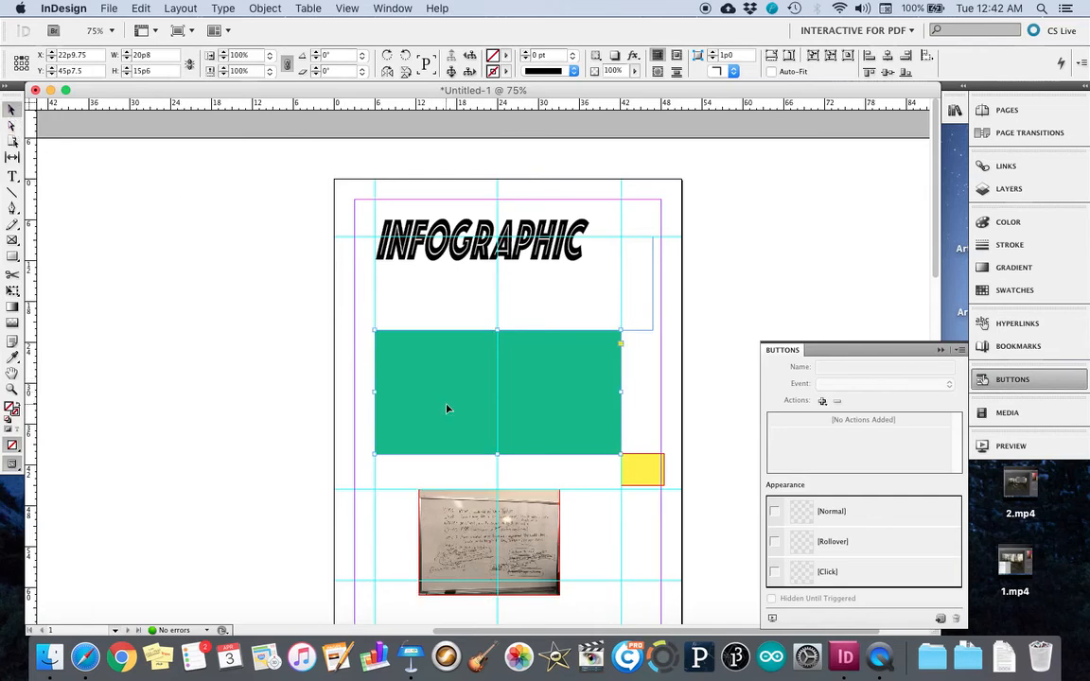
pyautogui.click(1013, 380)
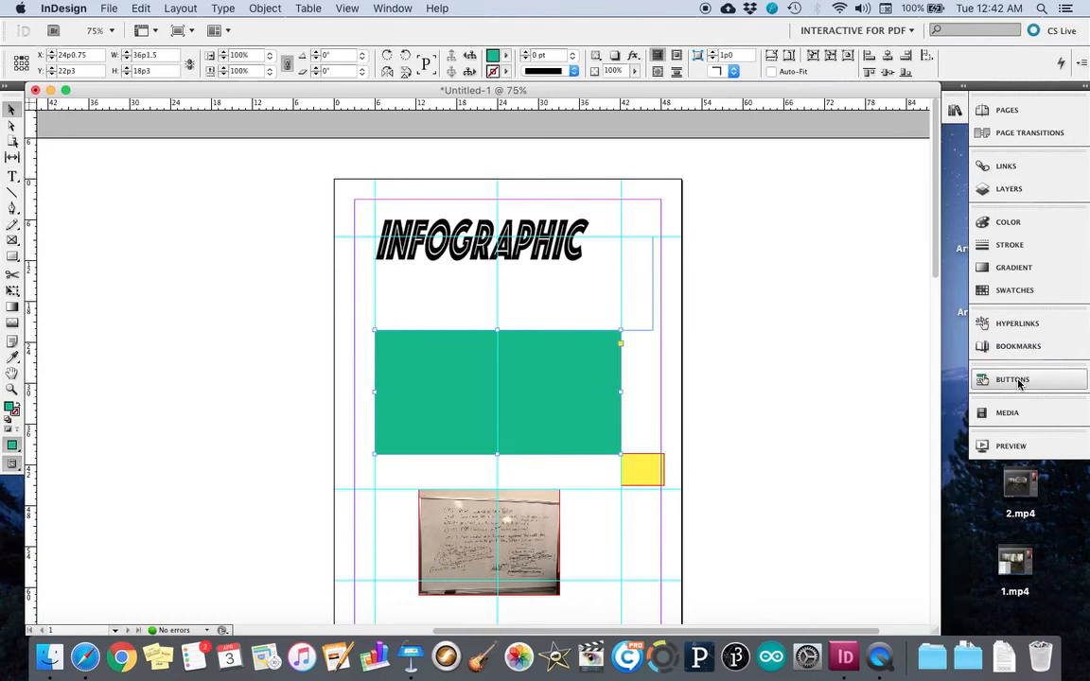
pyautogui.click(1019, 382)
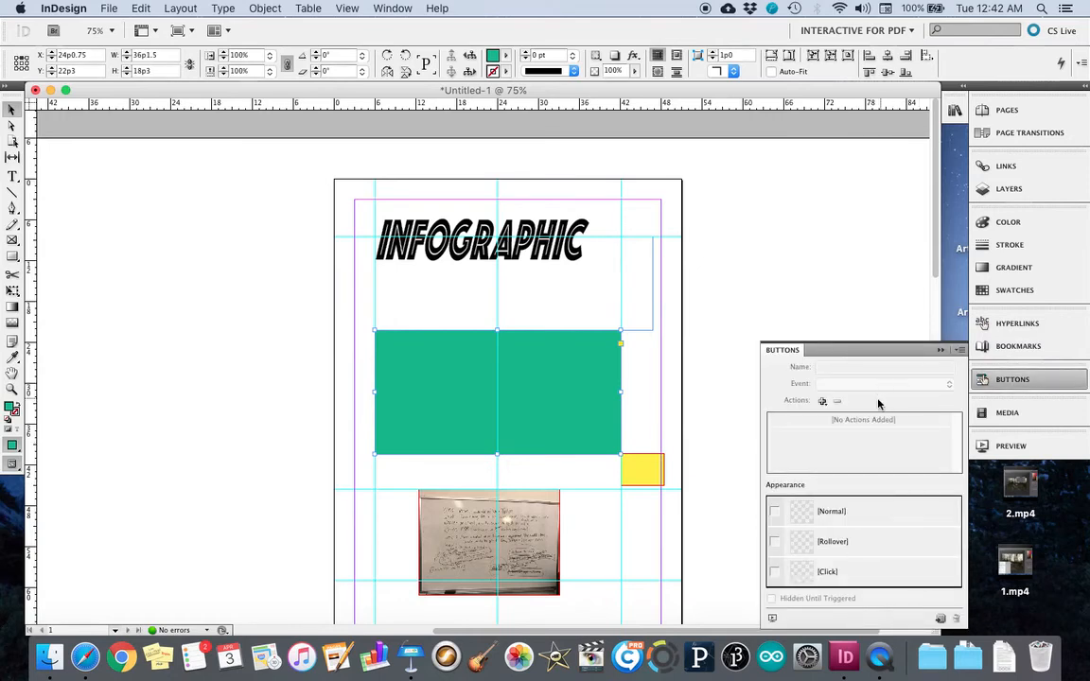
pyautogui.click(821, 401)
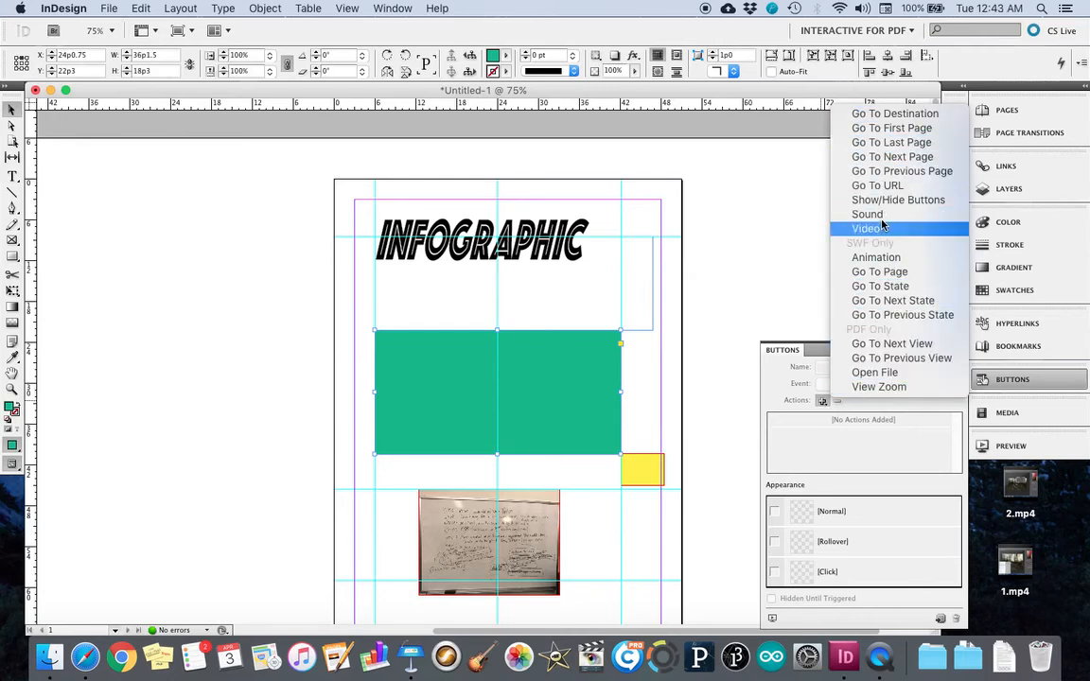
pyautogui.click(881, 186)
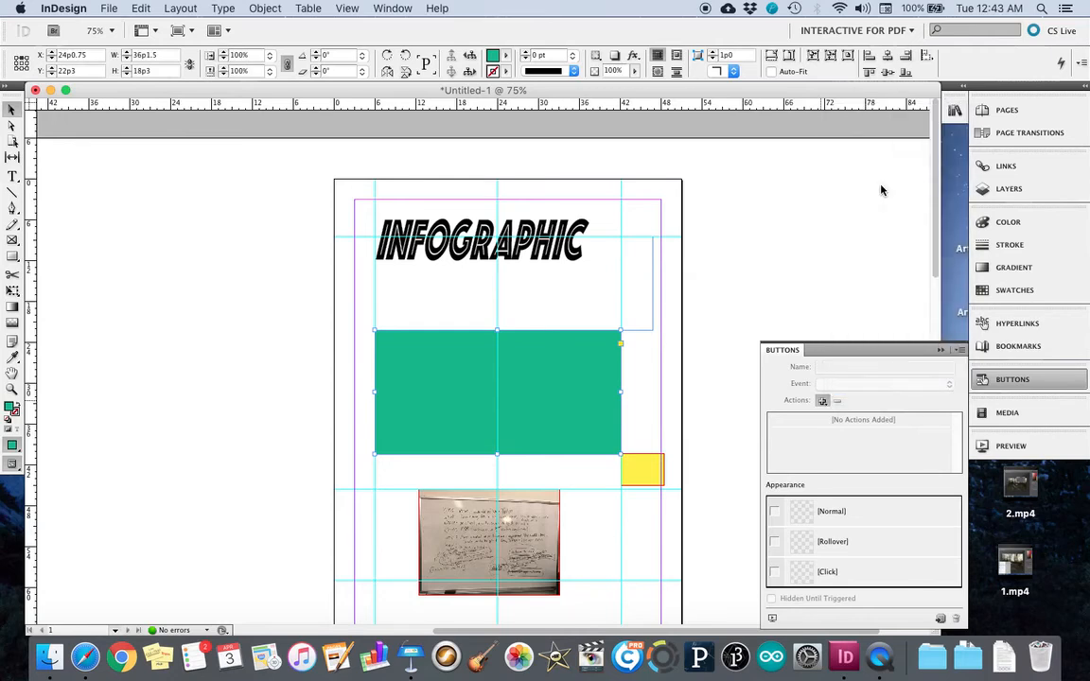
pyautogui.click(857, 469)
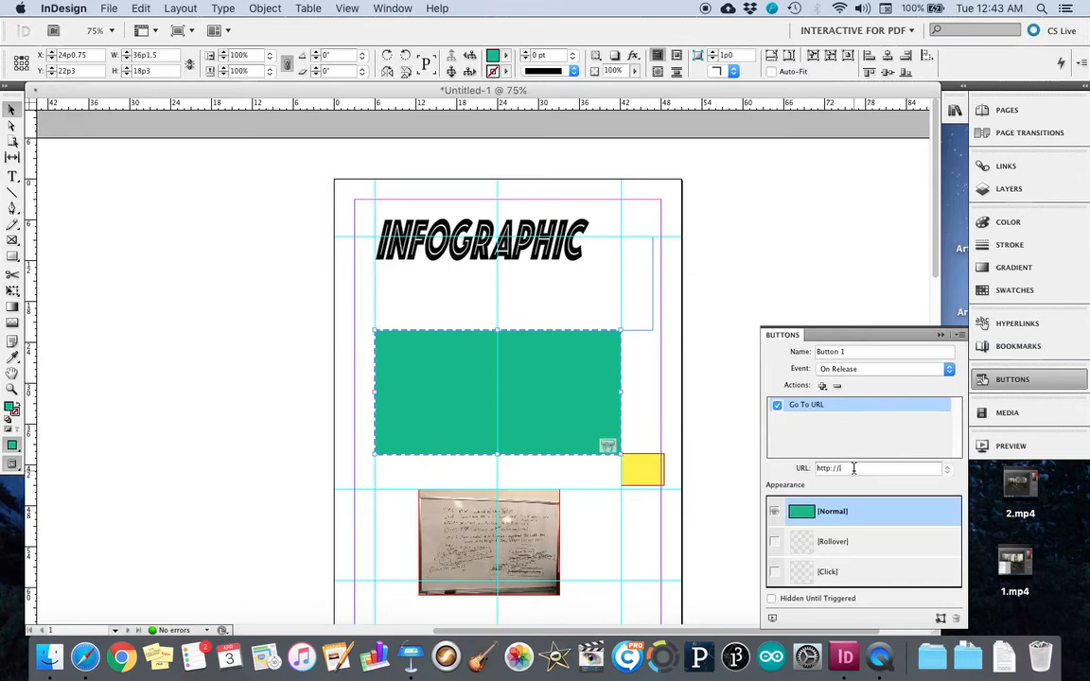
pyautogui.write('Goog')
pyautogui.press('Return')
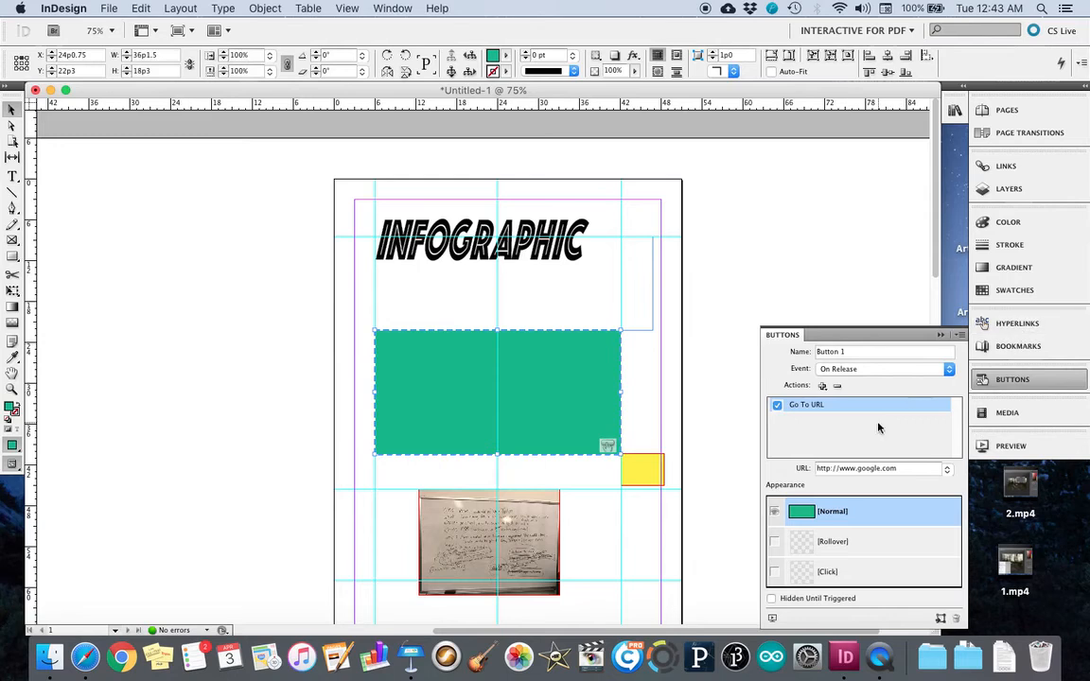
# - Preview the infographic page, test the green button's link, and close the preview
pyautogui.click(1015, 325)
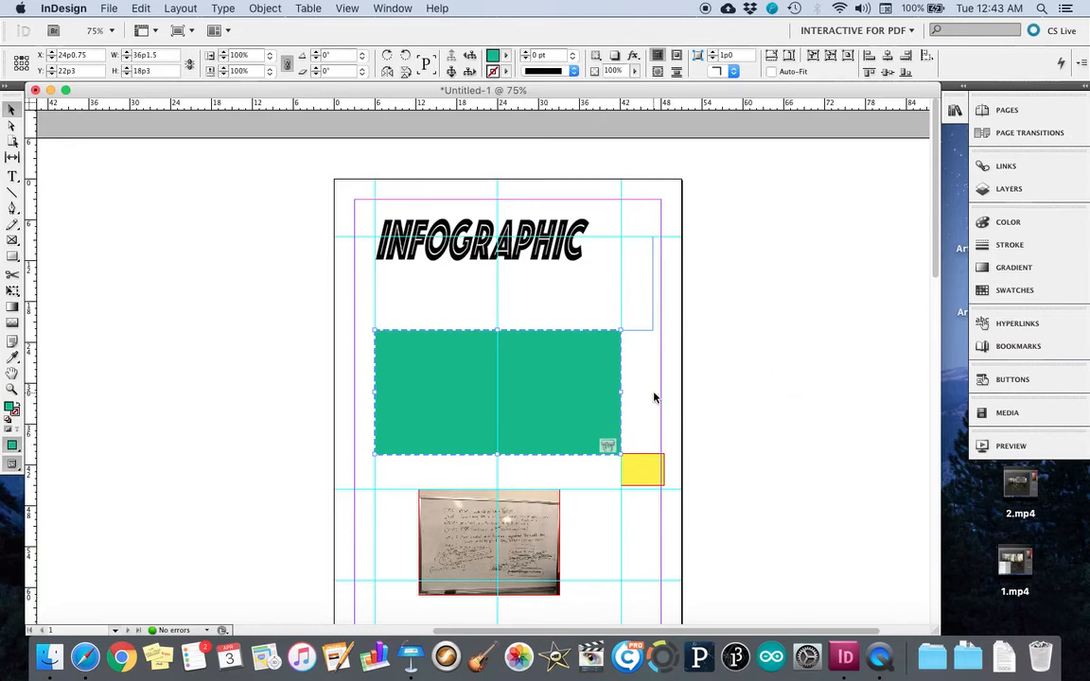
pyautogui.click(995, 446)
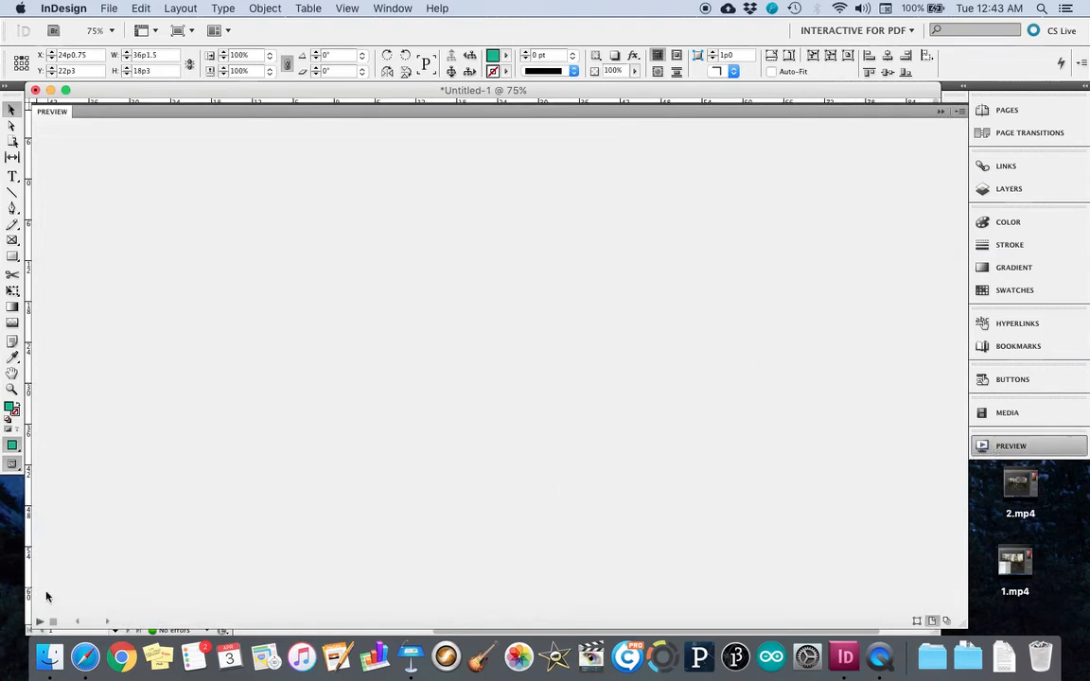
pyautogui.click(40, 623)
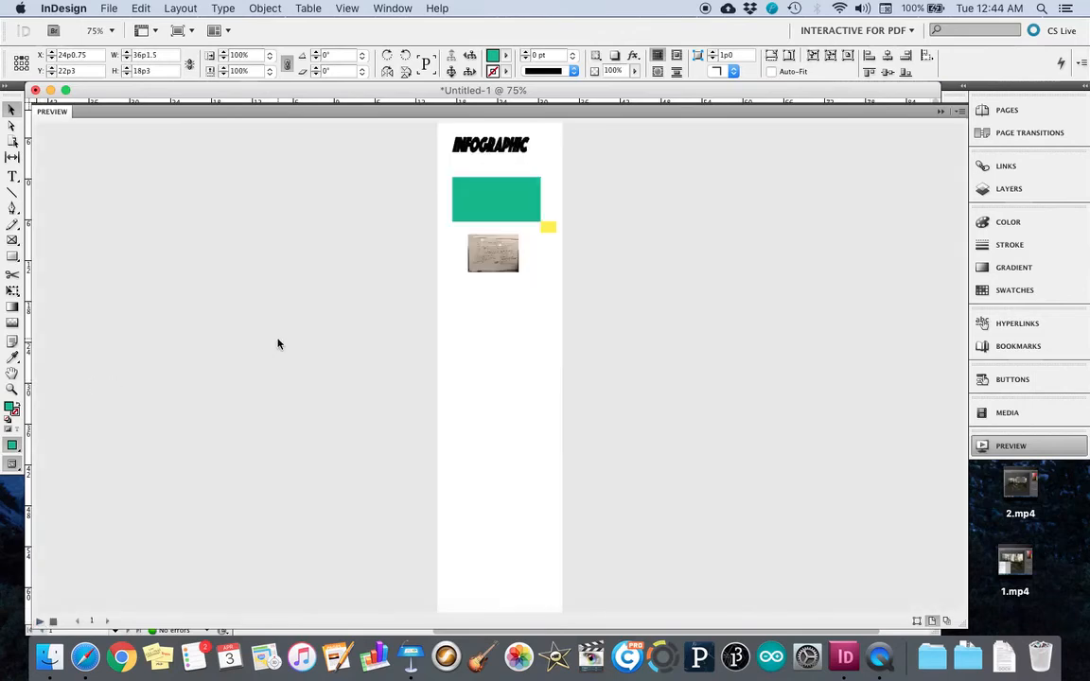
pyautogui.click(499, 216)
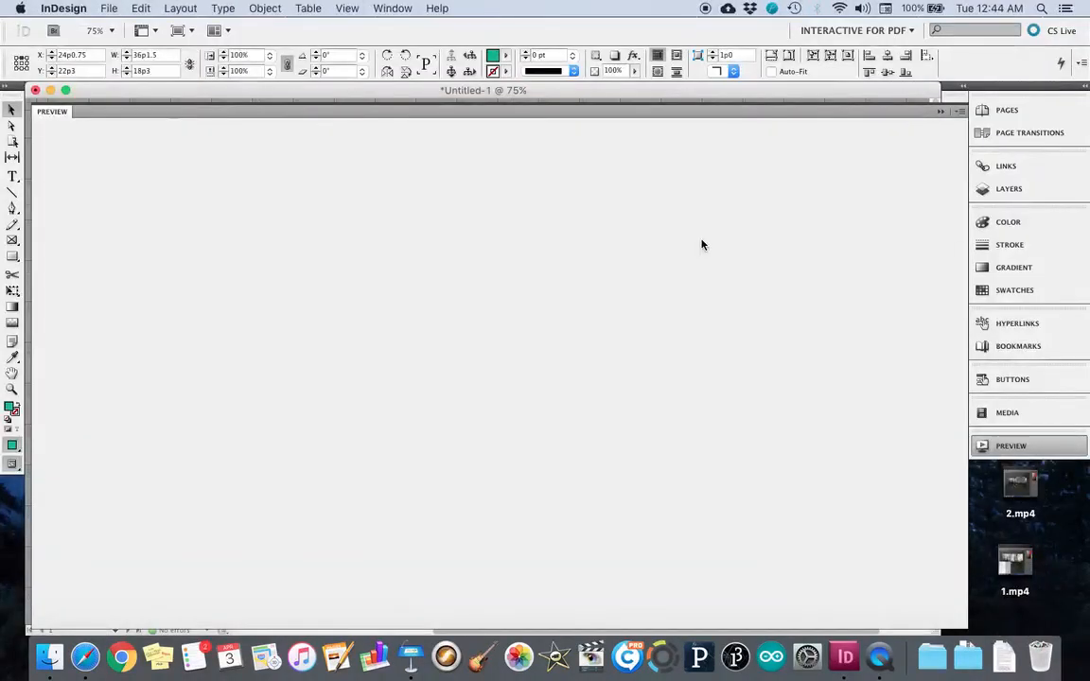
pyautogui.click(1009, 448)
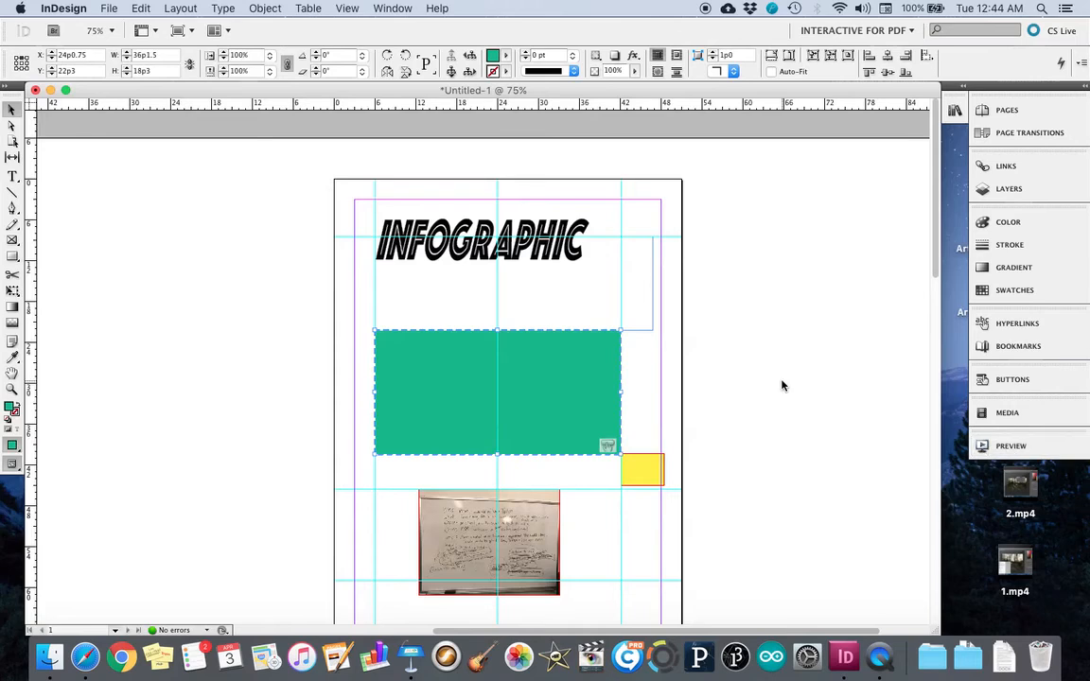
# - Examine the file formats offered for exporting the infographic, including Adobe PDF (Interactive), and leave without exporting
pyautogui.scroll(-10, 781, 385)
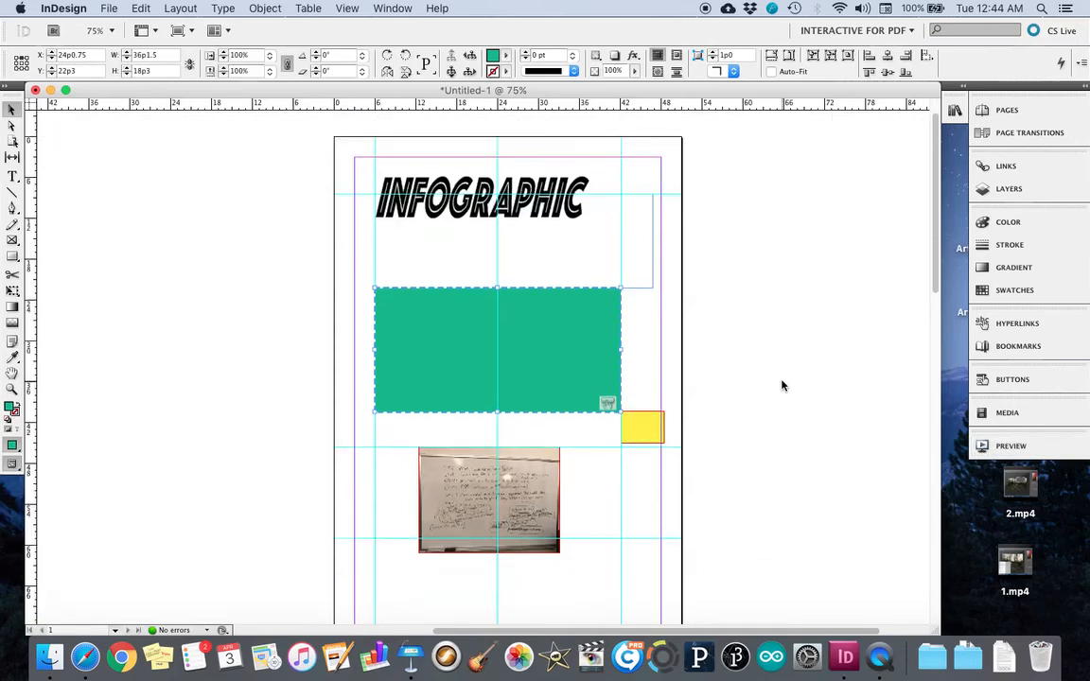
pyautogui.scroll(8, 782, 385)
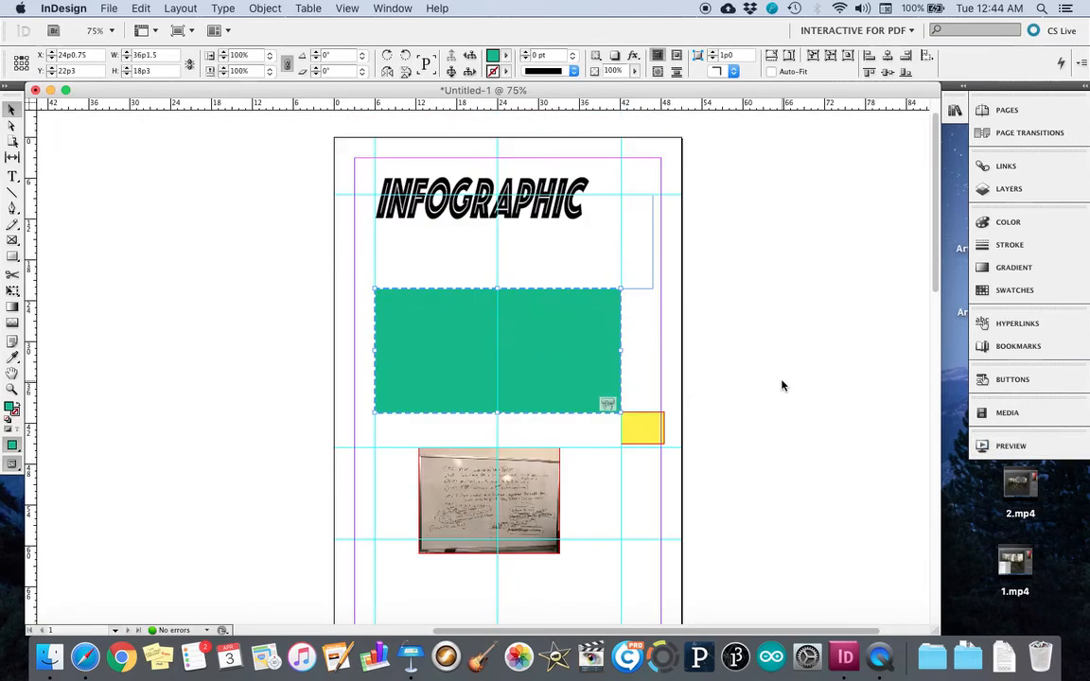
pyautogui.click(109, 9)
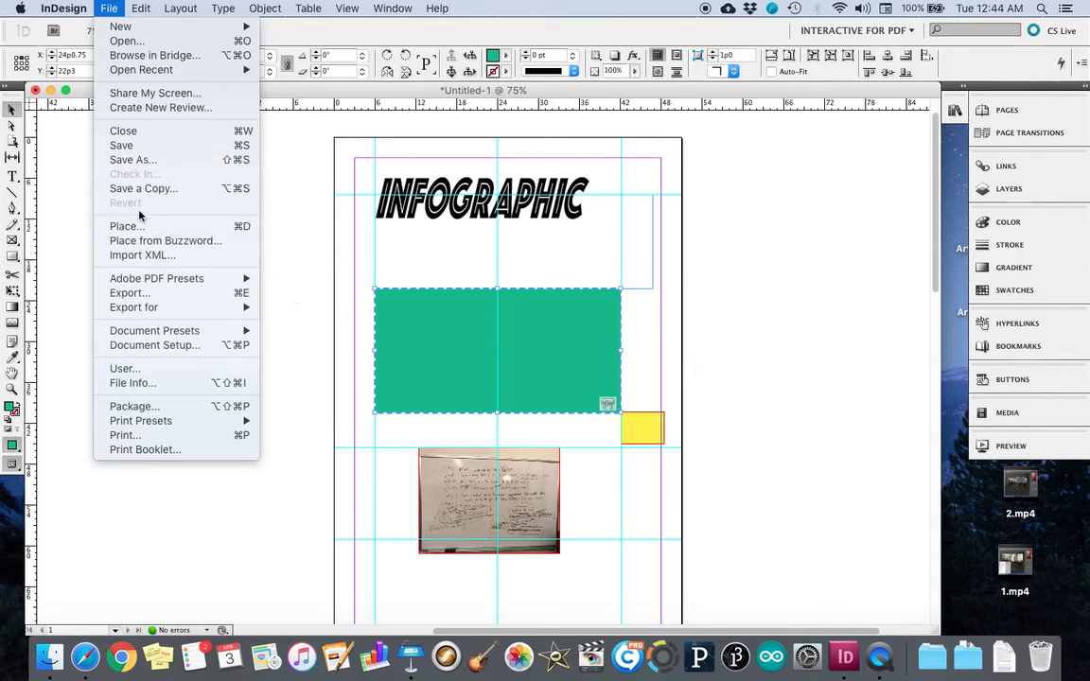
pyautogui.moveTo(154, 309)
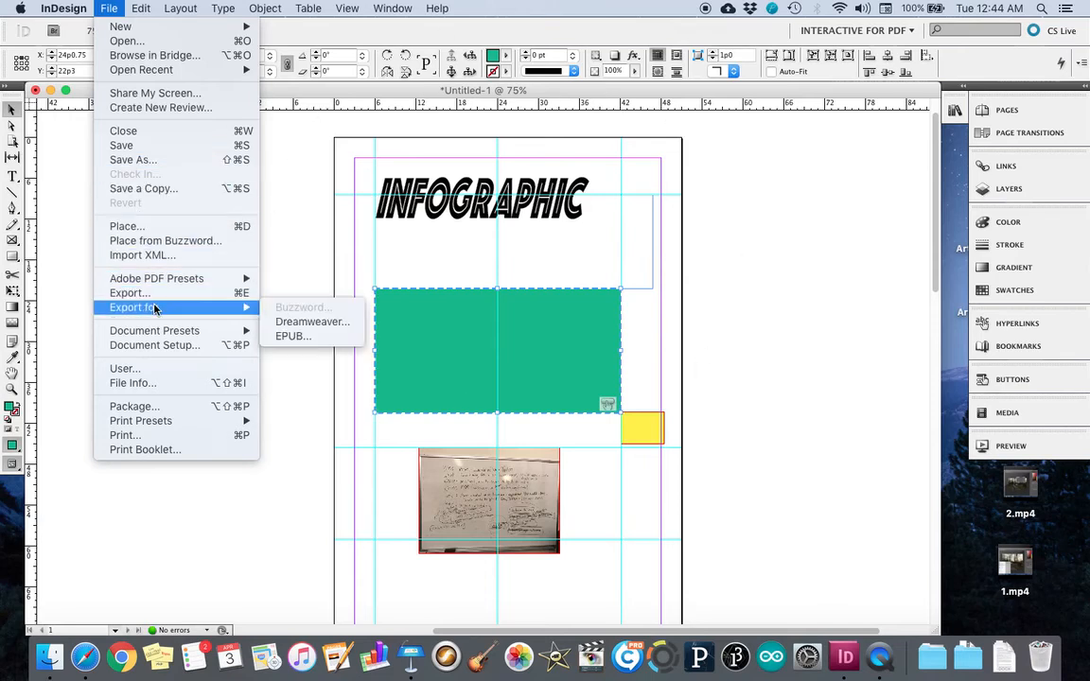
pyautogui.moveTo(153, 282)
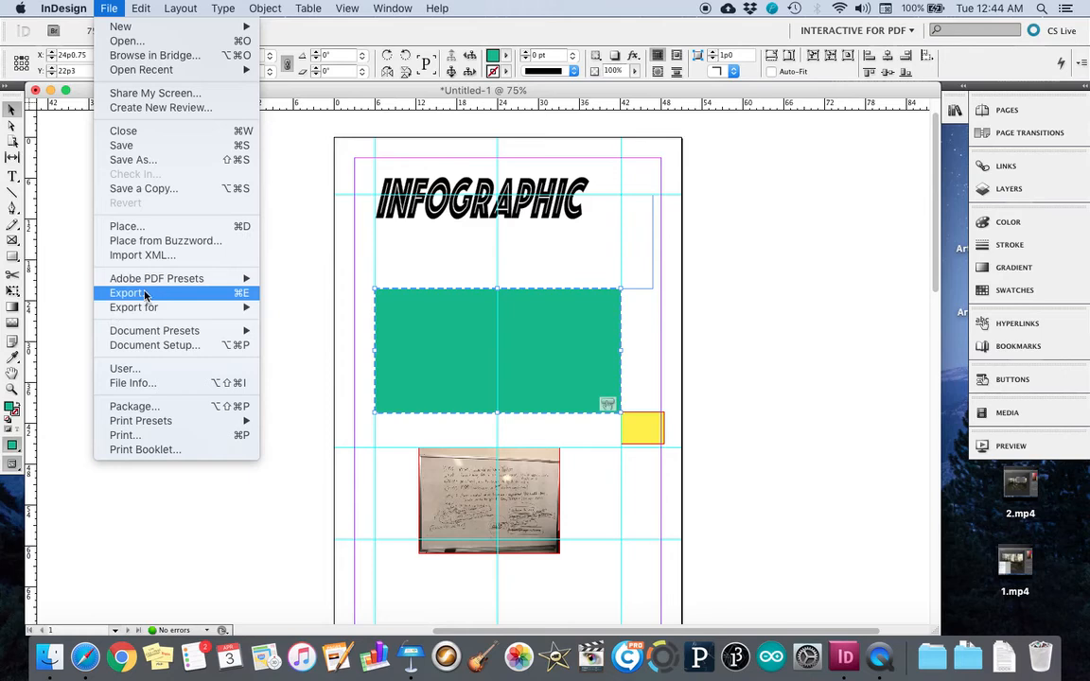
pyautogui.click(144, 294)
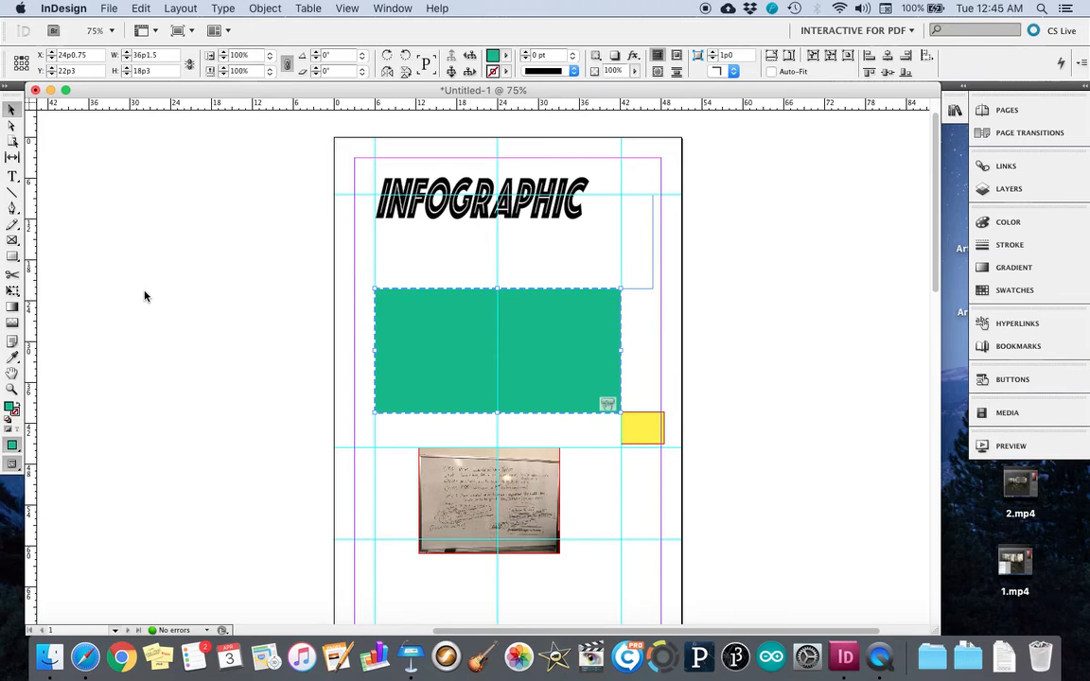
pyautogui.press('super+e')
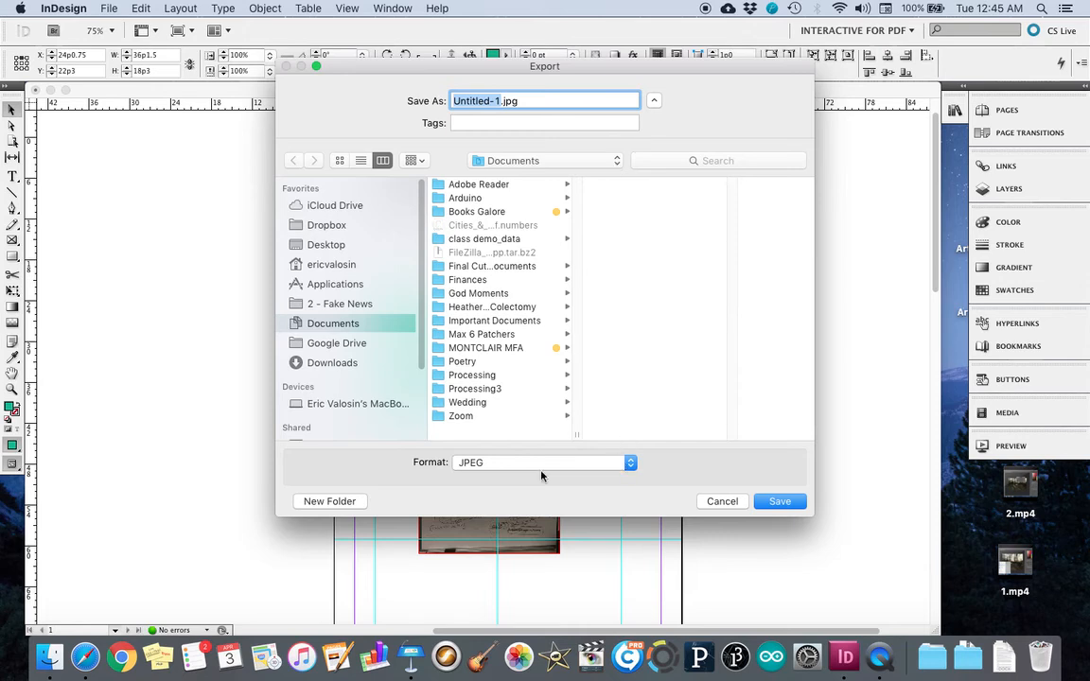
pyautogui.click(630, 463)
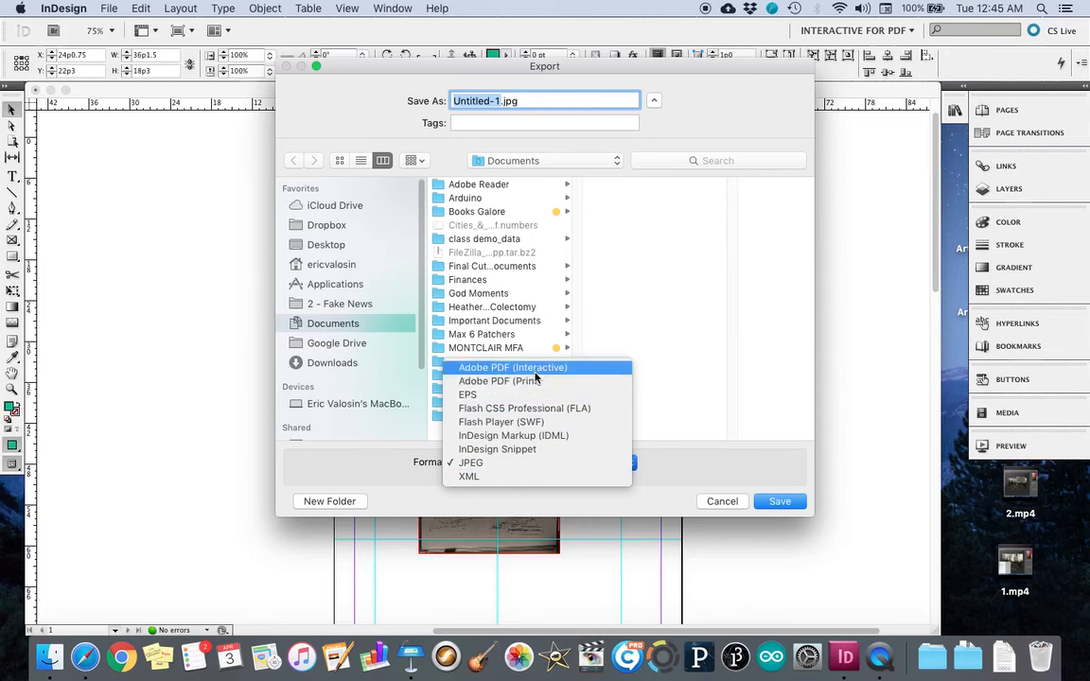
pyautogui.click(713, 469)
pyautogui.click(719, 503)
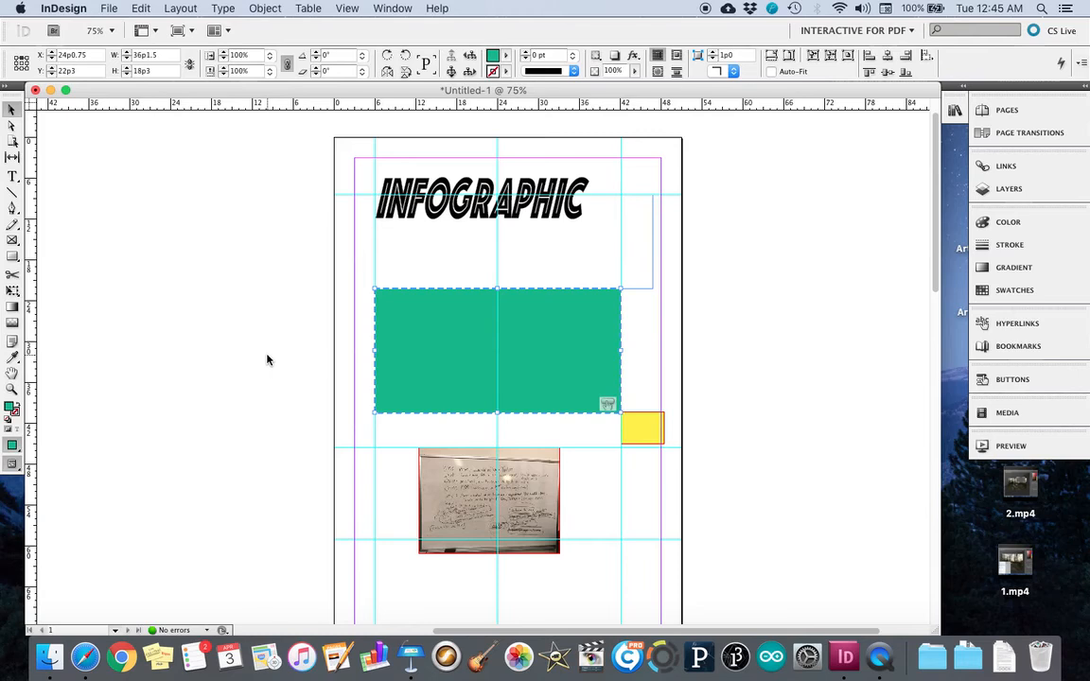
# - Switch to Keynote and delete the "How do I make this thing?" slide, keeping the blank one
pyautogui.hotkey('ctrl', 'Left')
pyautogui.hotkey('ctrl', 'Left')
pyautogui.hotkey('ctrl', 'Right')
pyautogui.hotkey('ctrl', 'Right')
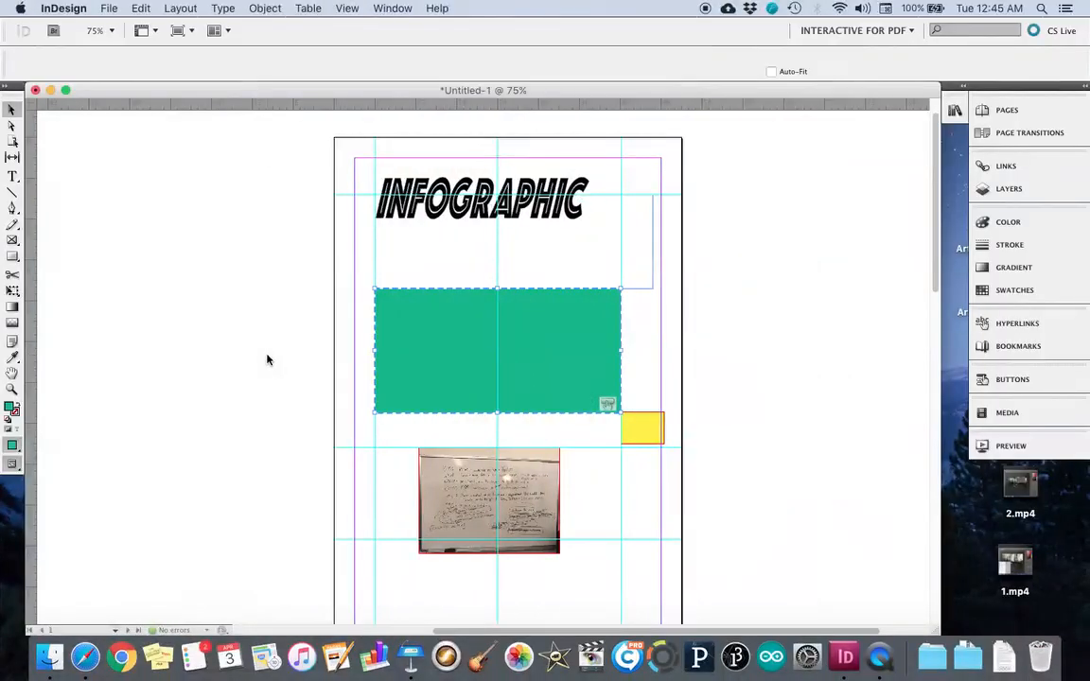
pyautogui.click(412, 657)
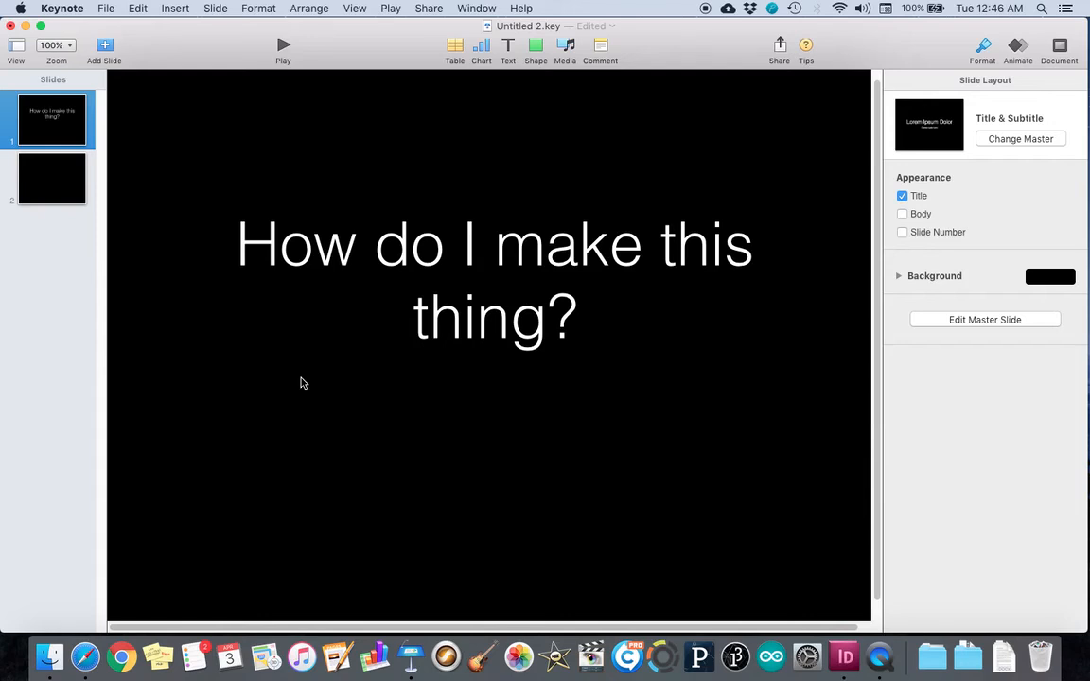
pyautogui.click(54, 188)
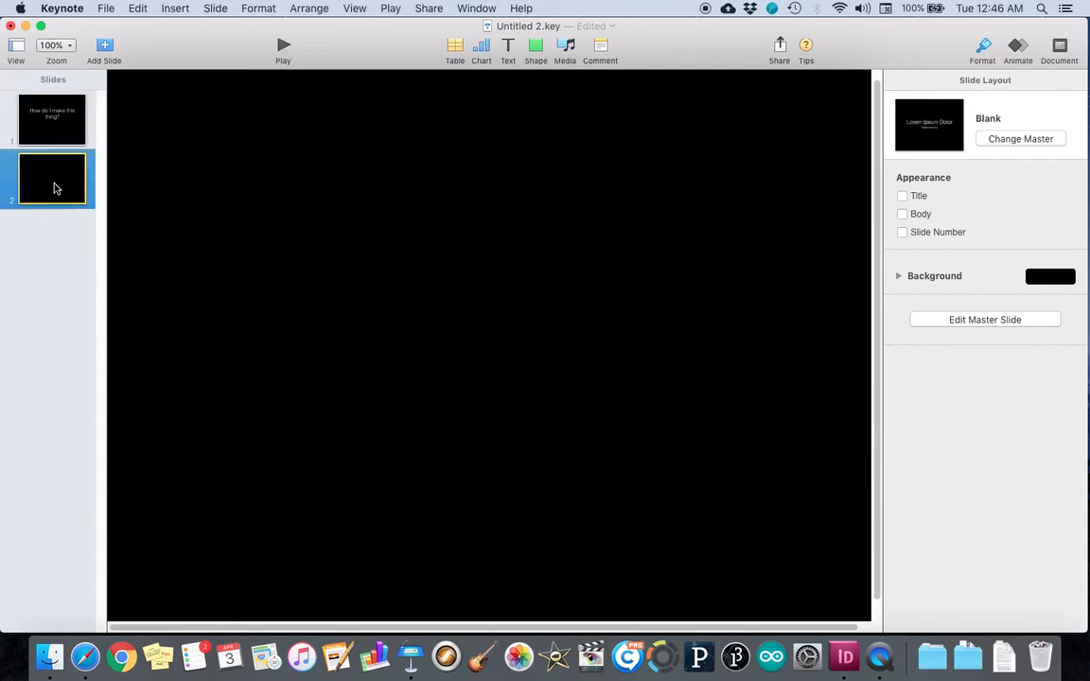
pyautogui.click(63, 128)
pyautogui.press('Delete')
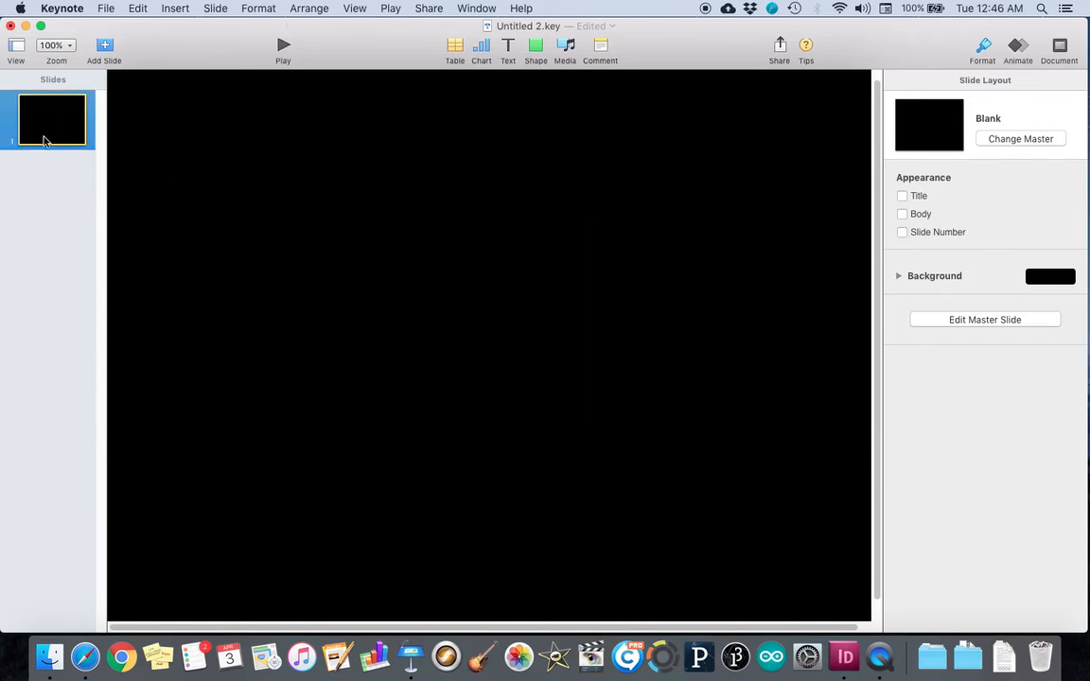
# - Add a text box reading "Infographic" and move it to the upper-left area of the blank slide
pyautogui.click(508, 48)
pyautogui.doubleClick(489, 346)
pyautogui.press('BackSpace')
pyautogui.write('Infographic')
pyautogui.click(503, 394)
pyautogui.moveTo(504, 357); pyautogui.dragTo(316, 134)
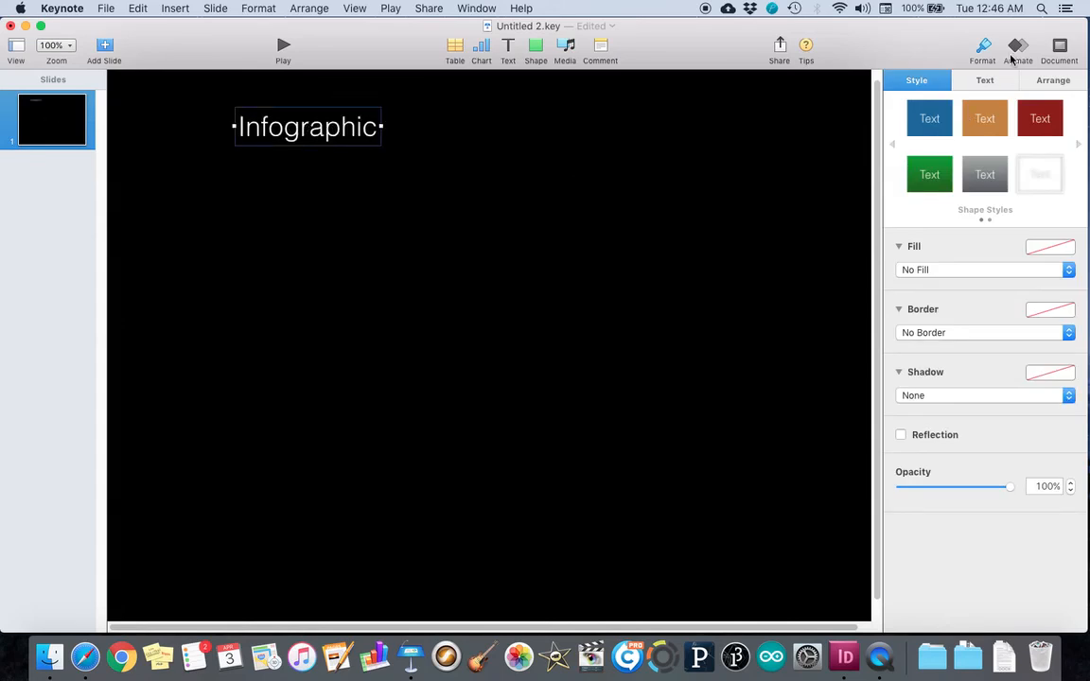
# - Set the Infographic text to 52 pt in the Hobo Std font, leaving its character style at None
pyautogui.click(985, 80)
pyautogui.click(1069, 236)
pyautogui.click(1069, 236)
pyautogui.click(1069, 235)
pyautogui.click(1069, 235)
pyautogui.click(1069, 240)
pyautogui.click(1069, 239)
pyautogui.click(1069, 239)
pyautogui.click(1069, 215)
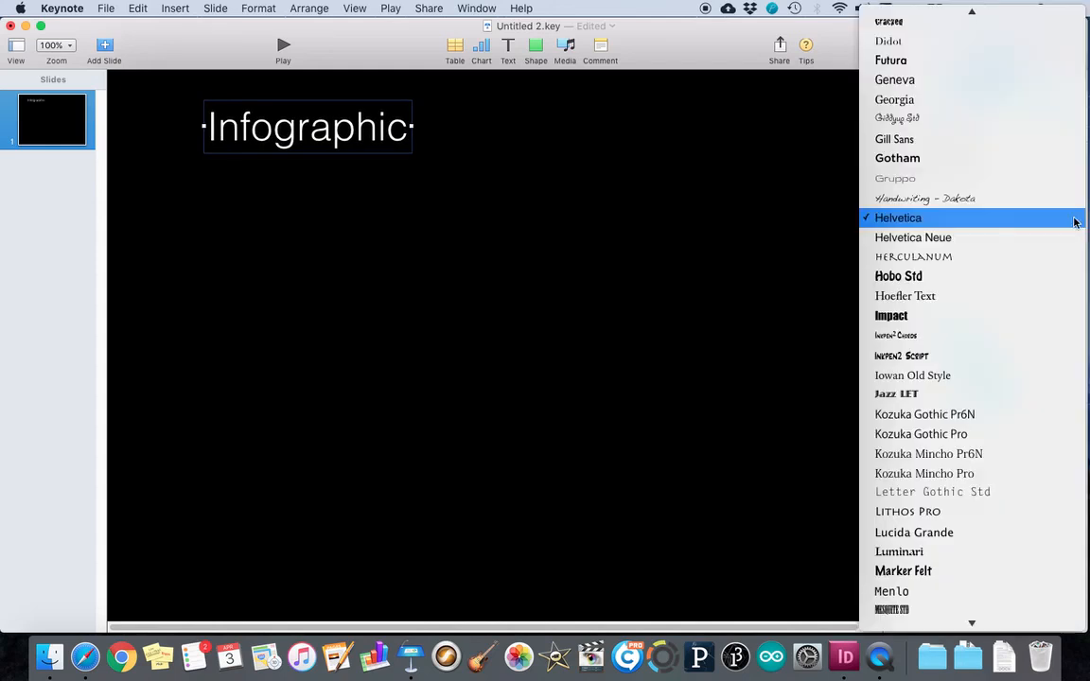
pyautogui.click(949, 277)
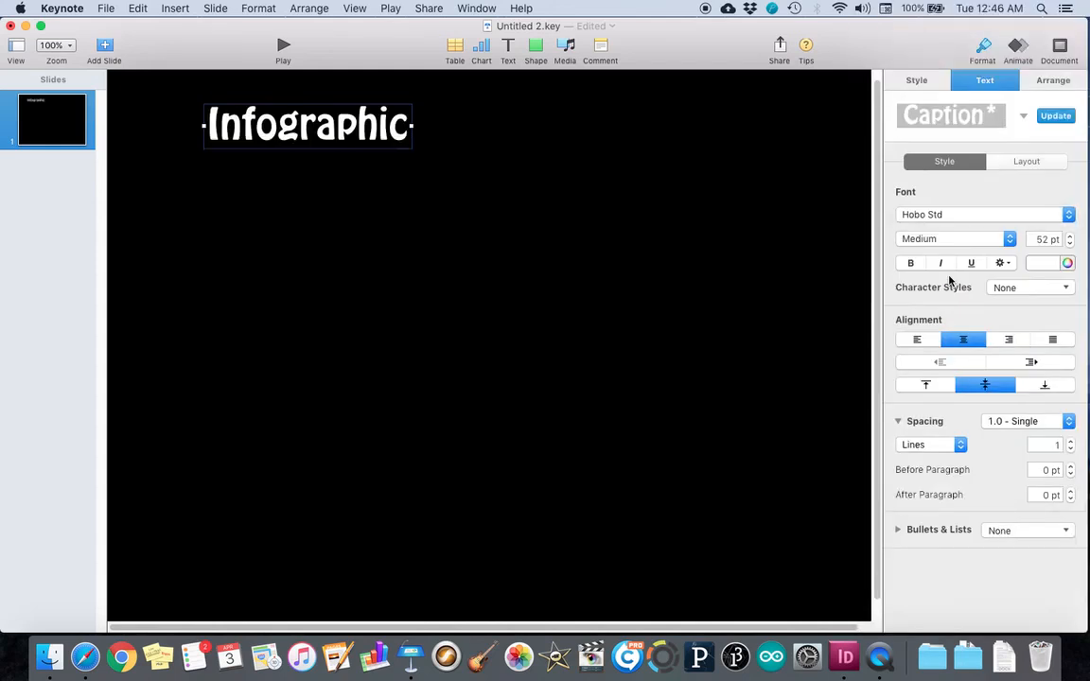
pyautogui.click(1063, 292)
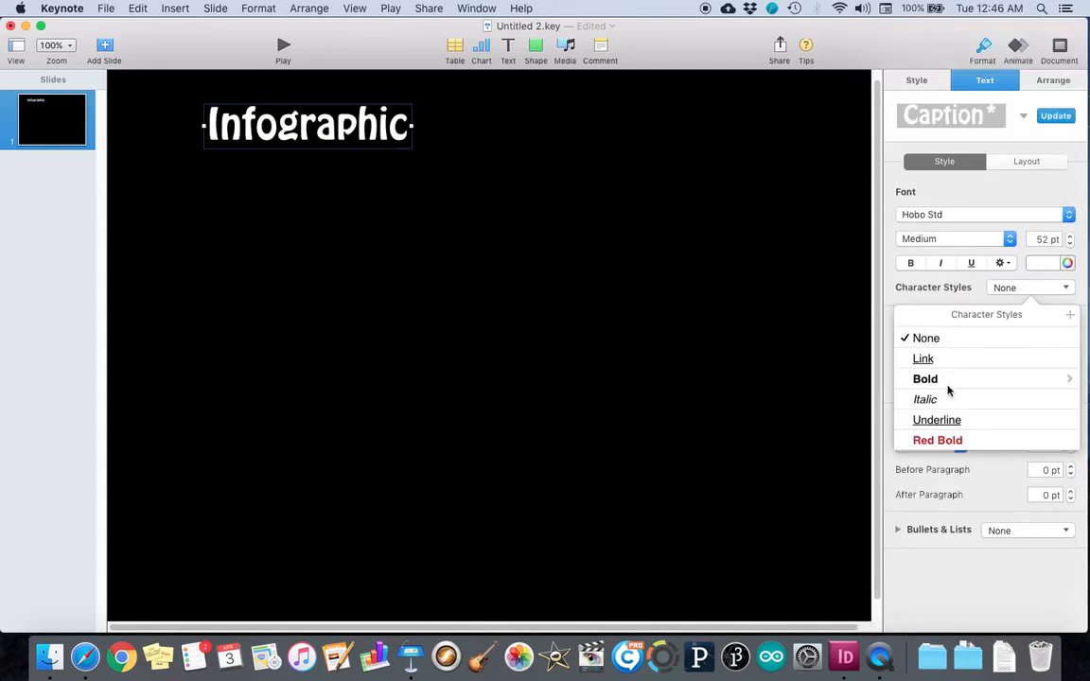
pyautogui.click(978, 291)
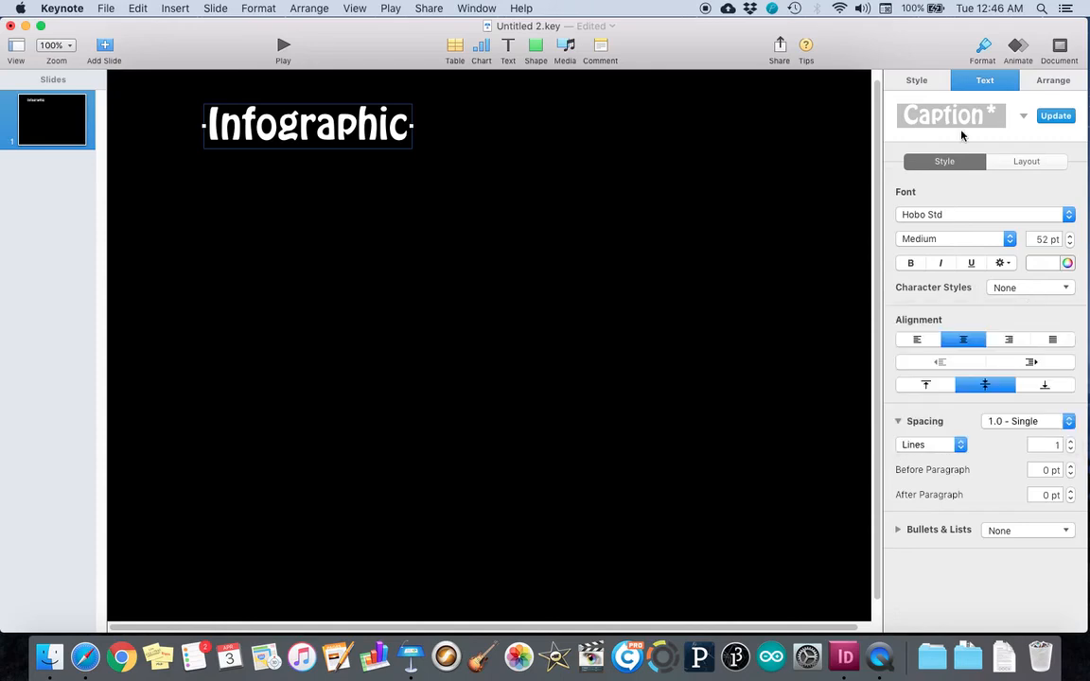
# - Set the Infographic text box's shadow type to Contact Shadow
pyautogui.click(937, 84)
pyautogui.click(1050, 397)
pyautogui.click(1024, 422)
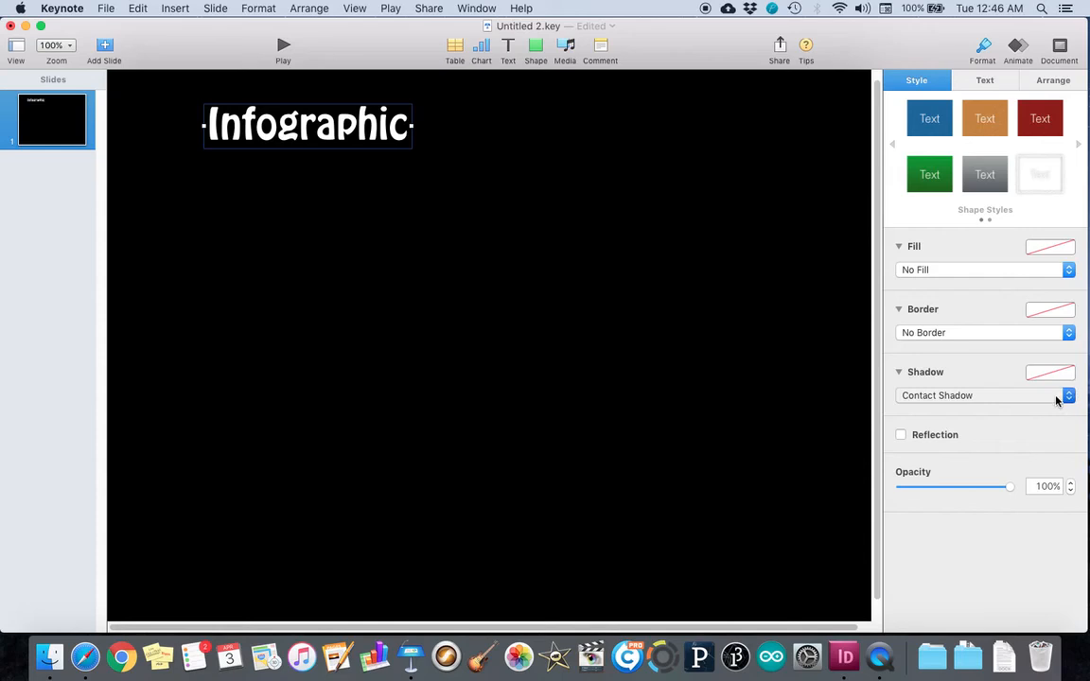
# - Give the Infographic text a gray Drop Shadow with a 16 pt offset and a 216° angle
pyautogui.click(1069, 397)
pyautogui.click(1036, 382)
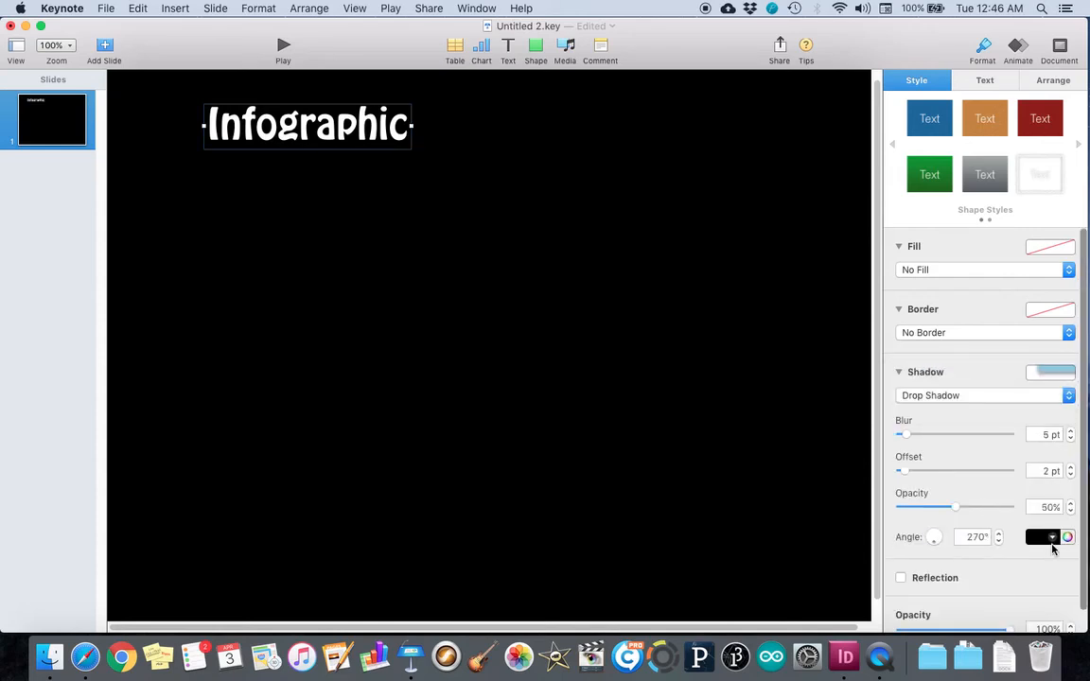
pyautogui.click(1053, 540)
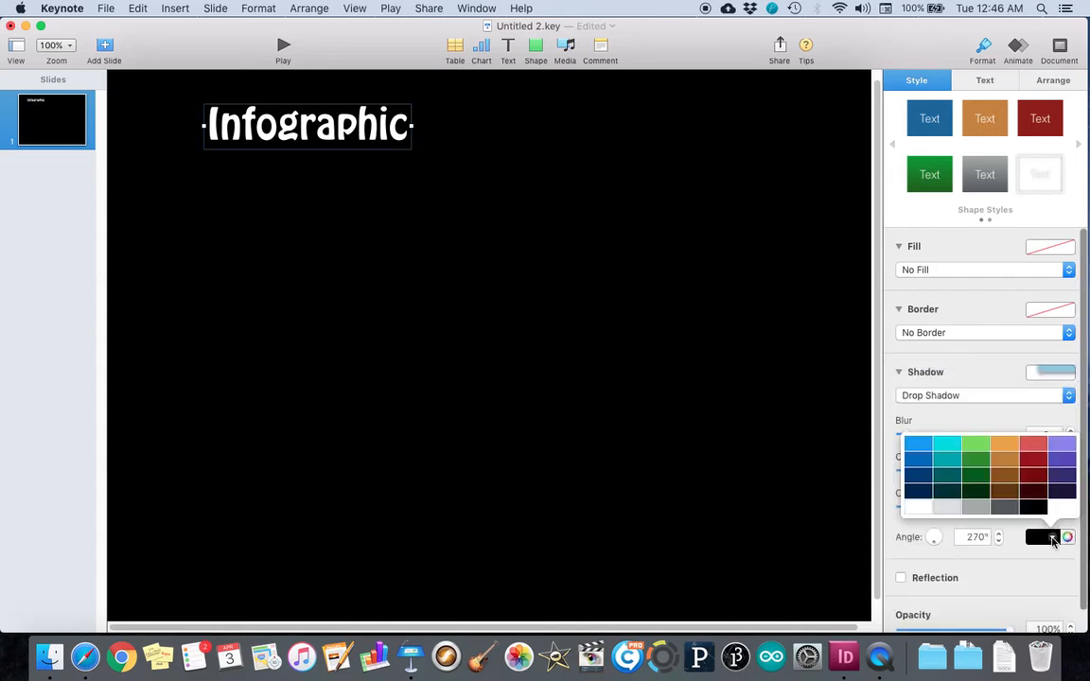
pyautogui.click(973, 508)
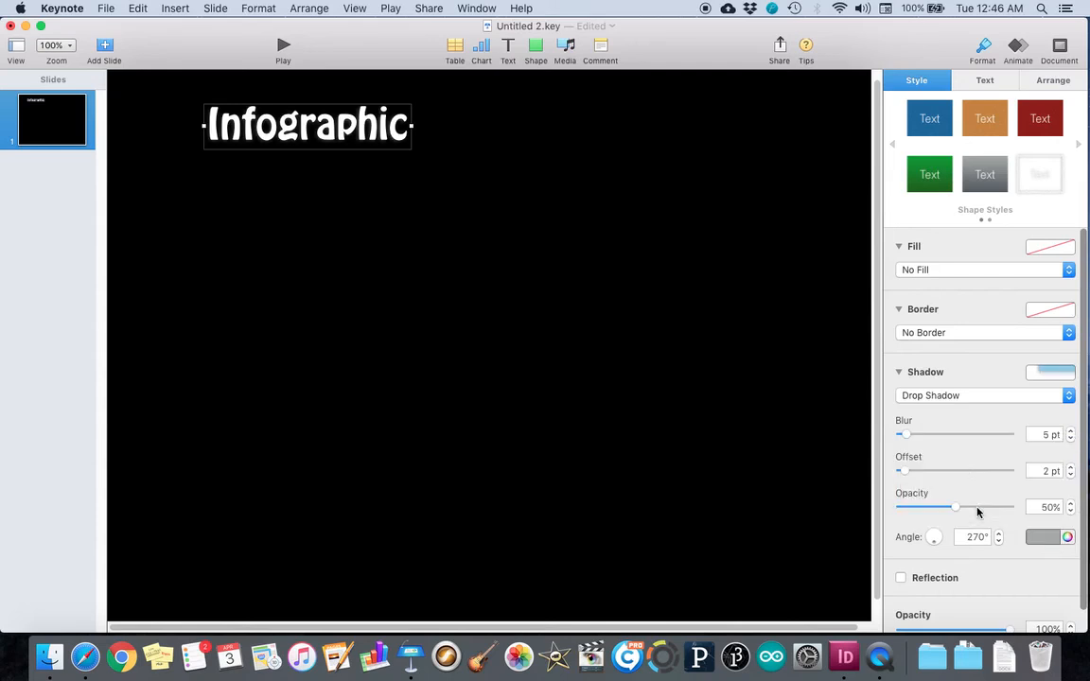
pyautogui.moveTo(906, 474); pyautogui.dragTo(937, 473)
pyautogui.moveTo(933, 536); pyautogui.dragTo(928, 542)
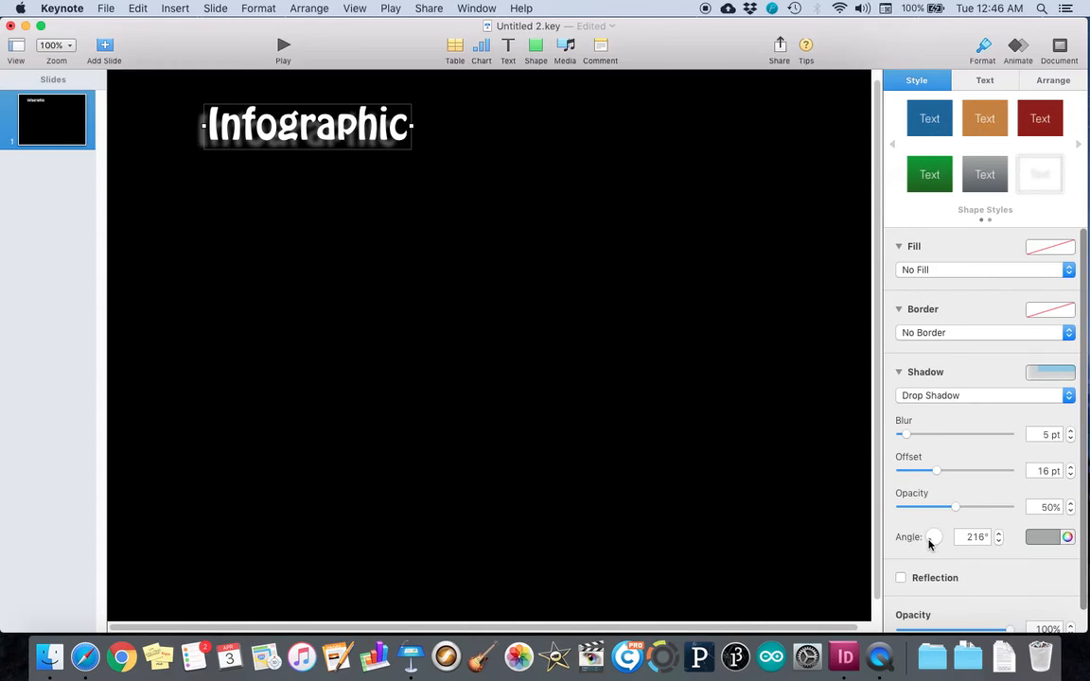
pyautogui.click(516, 244)
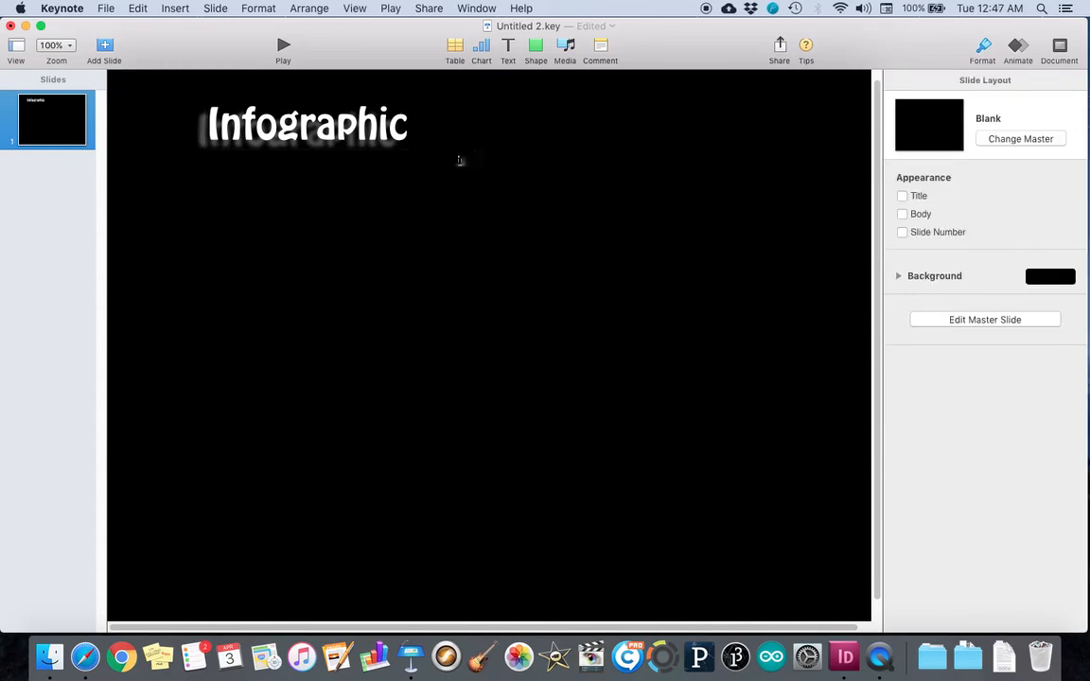
# - Insert a 2D pie chart on the slide below the Infographic title and open its chart data for editing
pyautogui.click(457, 48)
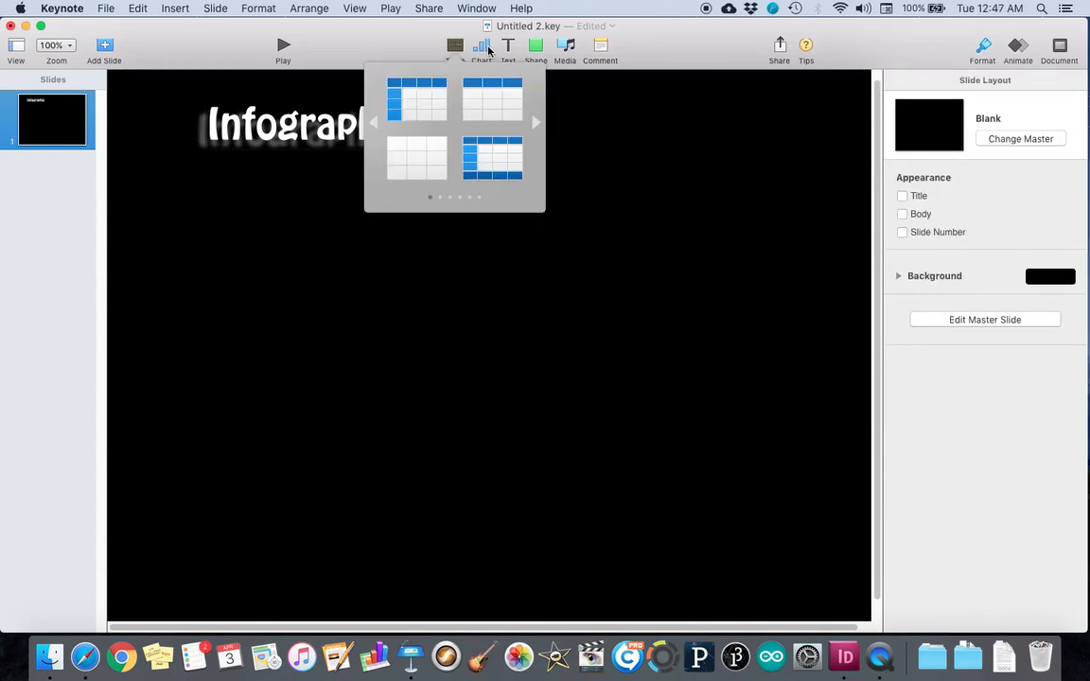
pyautogui.click(488, 51)
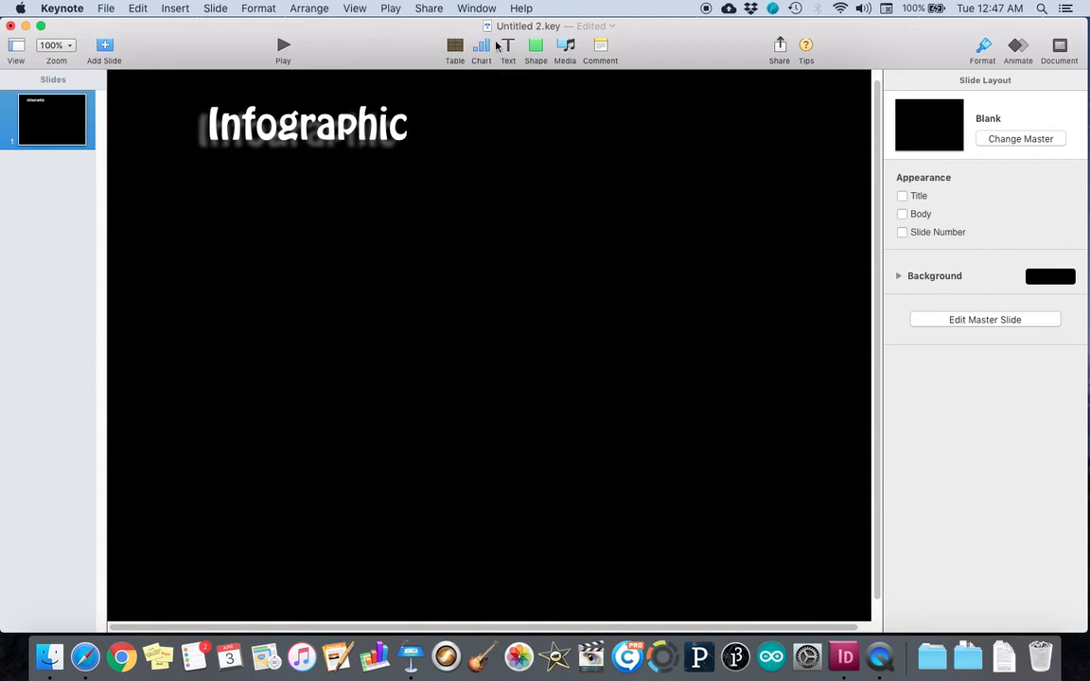
pyautogui.click(482, 48)
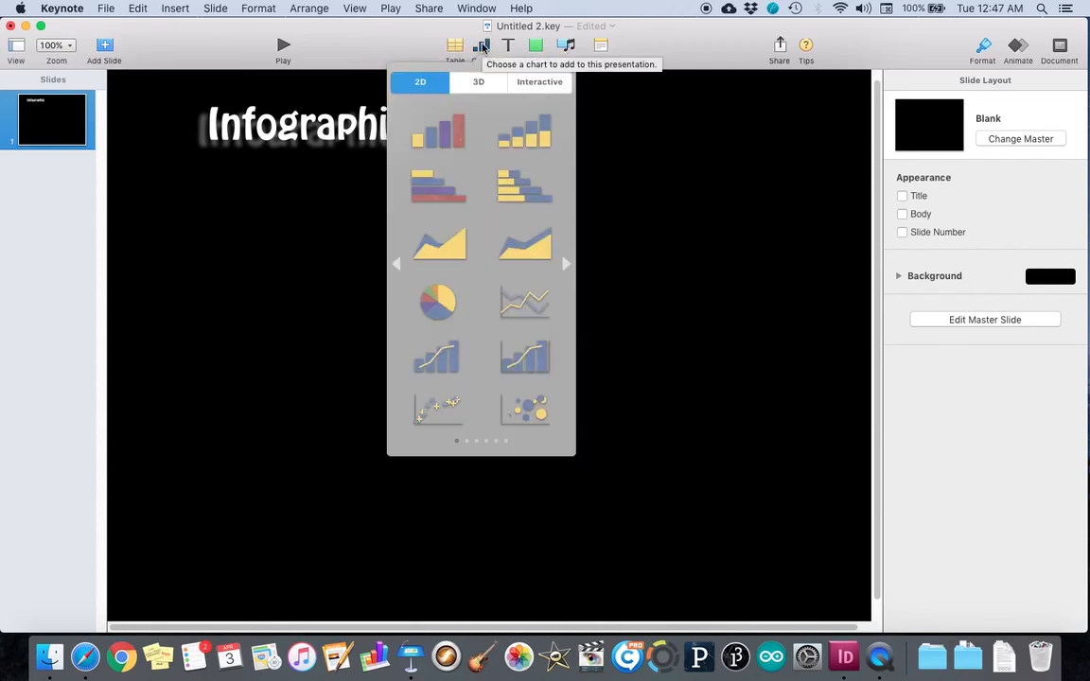
pyautogui.moveTo(437, 303); pyautogui.dragTo(341, 367)
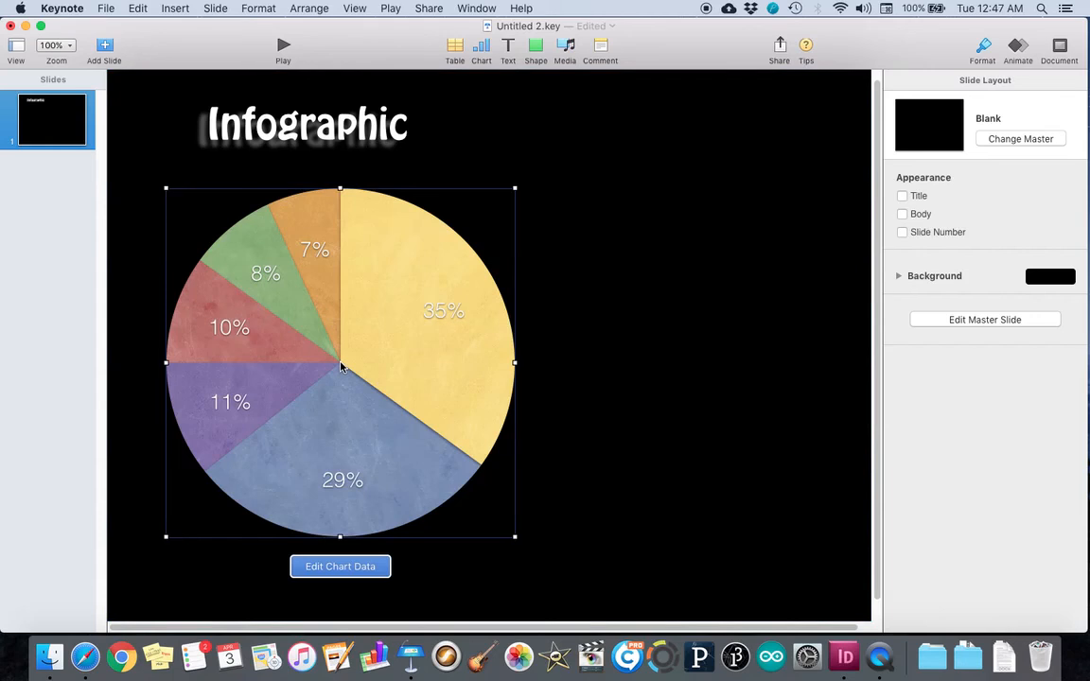
pyautogui.click(343, 567)
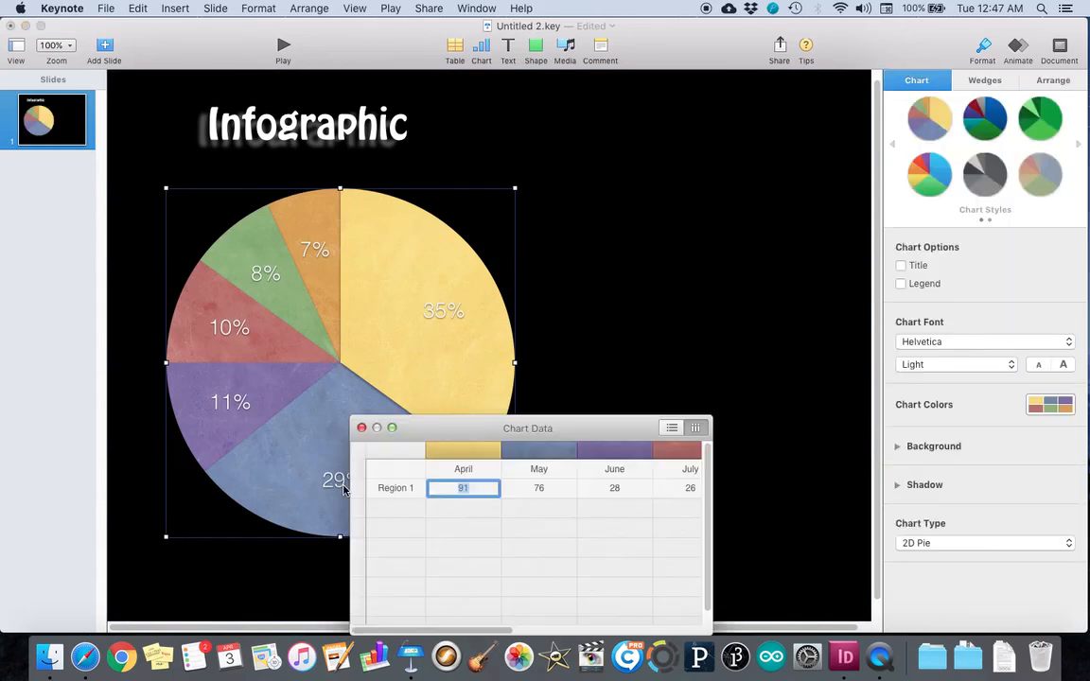